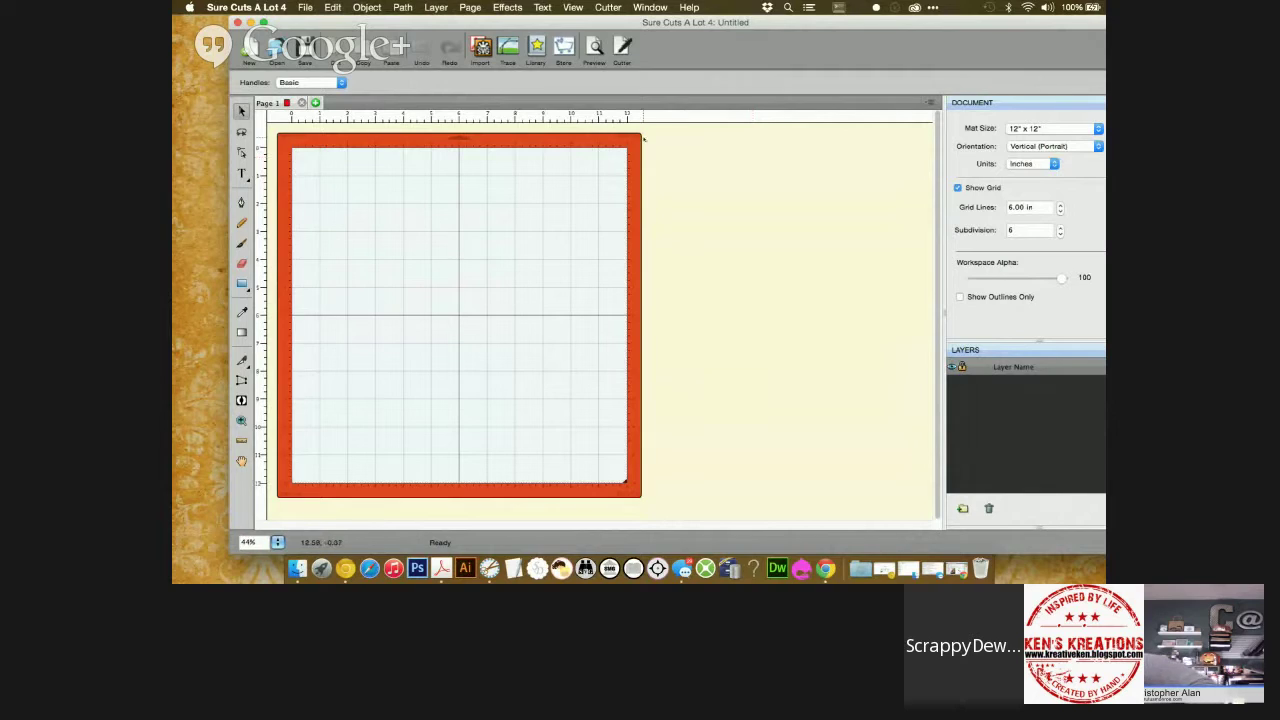
# Add Heart 4, Diamond 2 and Circle from the library's Basic Shapes to the mat and close the library
pyautogui.click(536, 46)
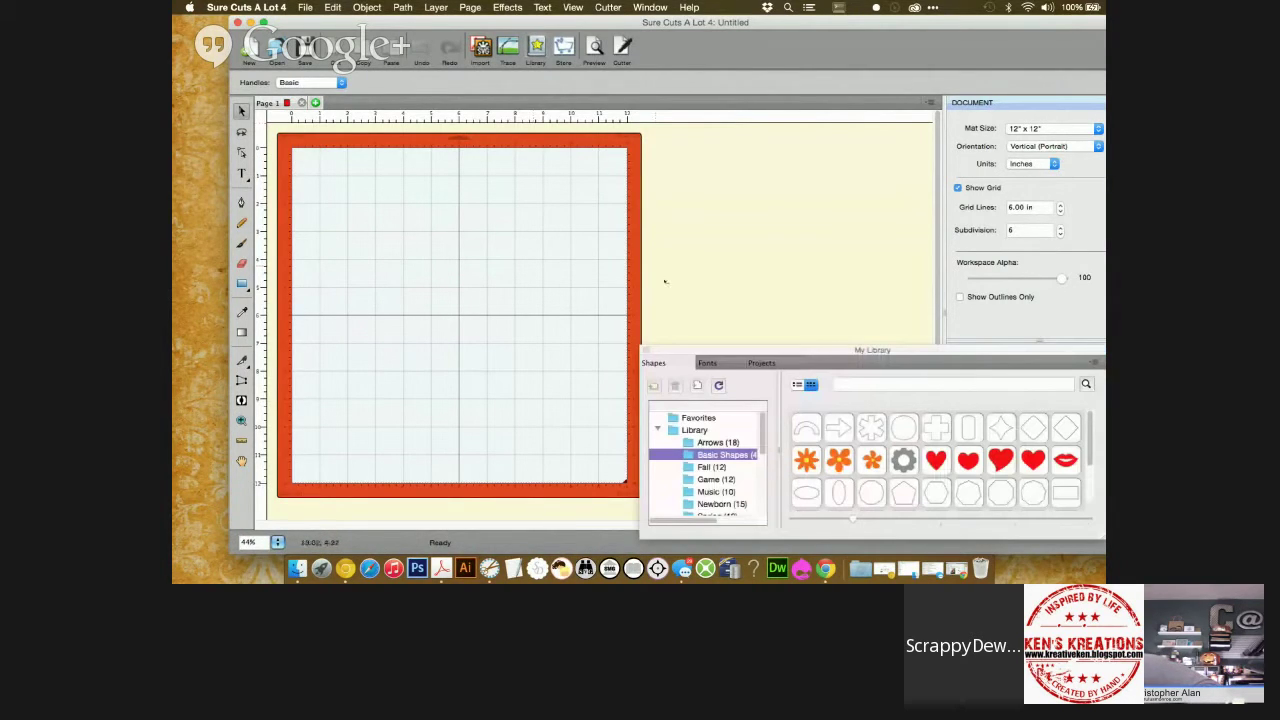
pyautogui.moveTo(684, 348); pyautogui.dragTo(577, 154)
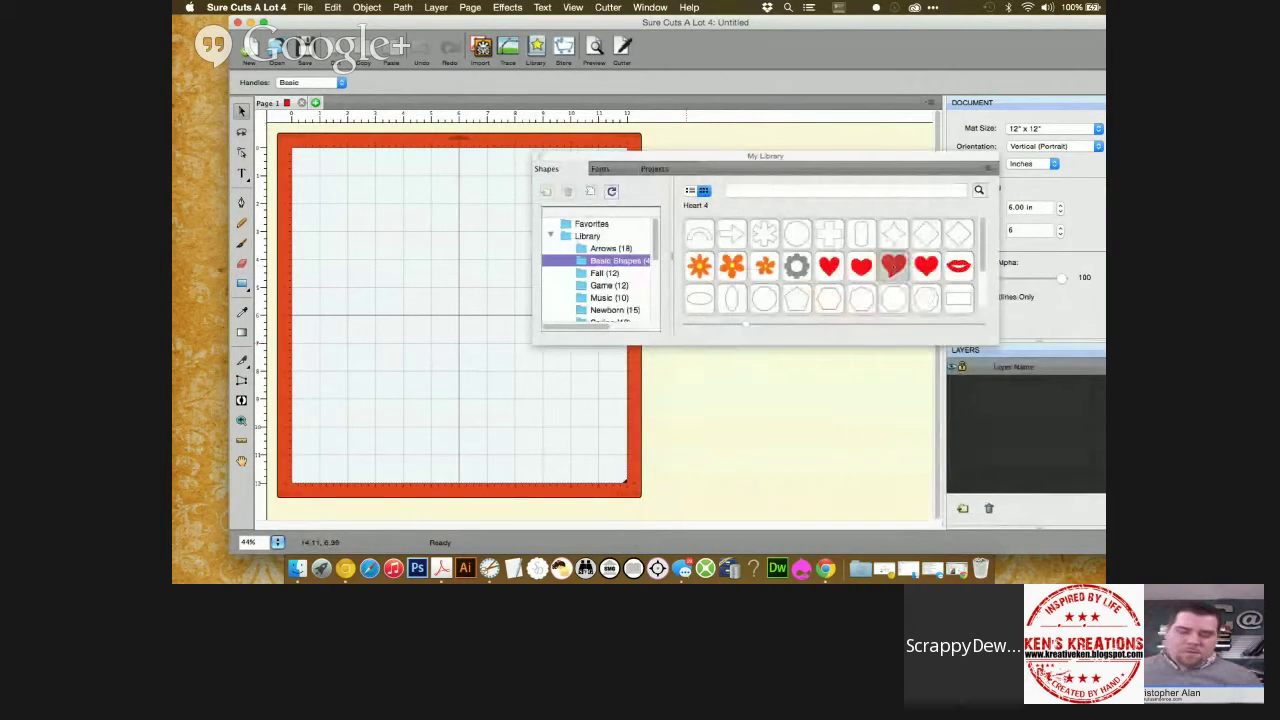
pyautogui.doubleClick(893, 264)
pyautogui.doubleClick(894, 233)
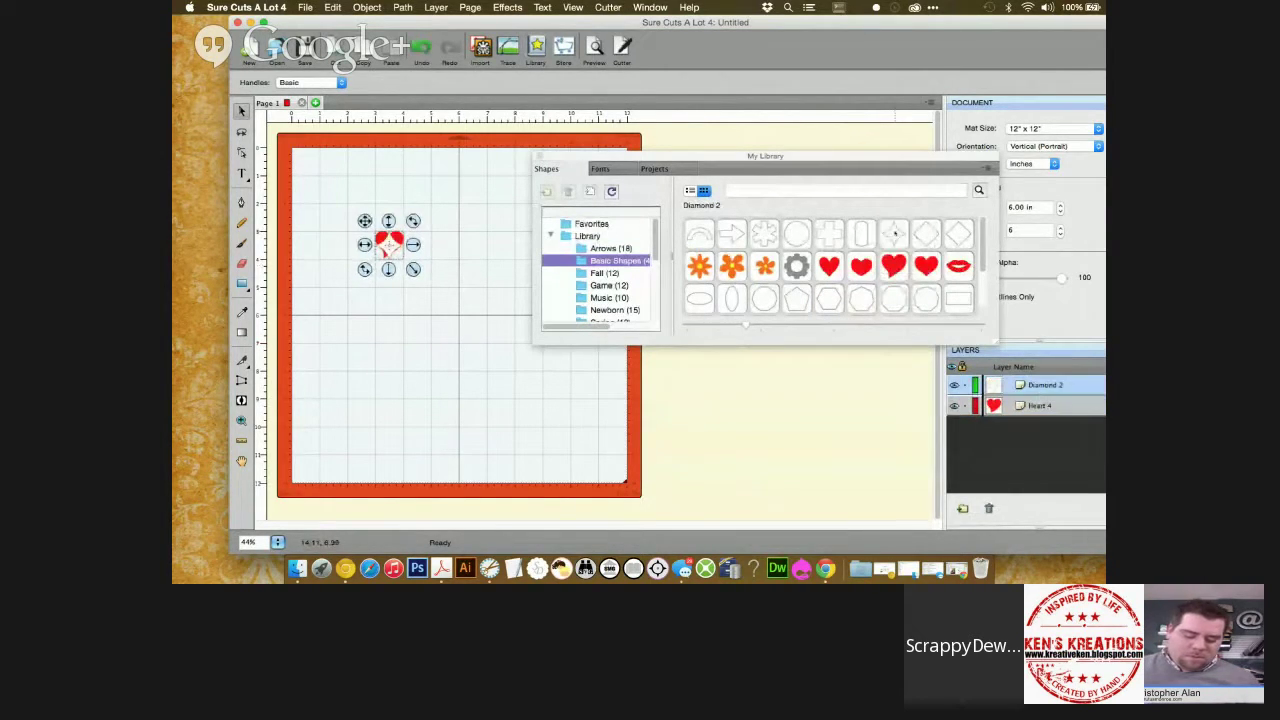
pyautogui.doubleClick(796, 231)
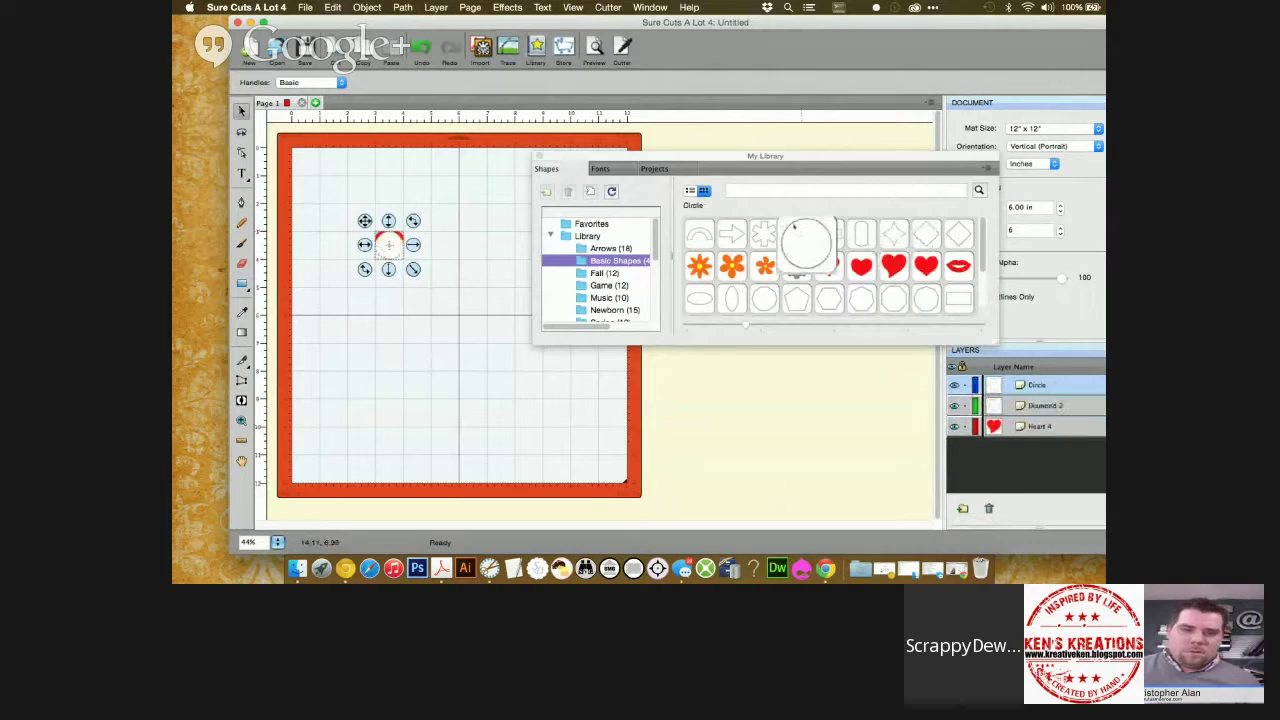
pyautogui.click(539, 157)
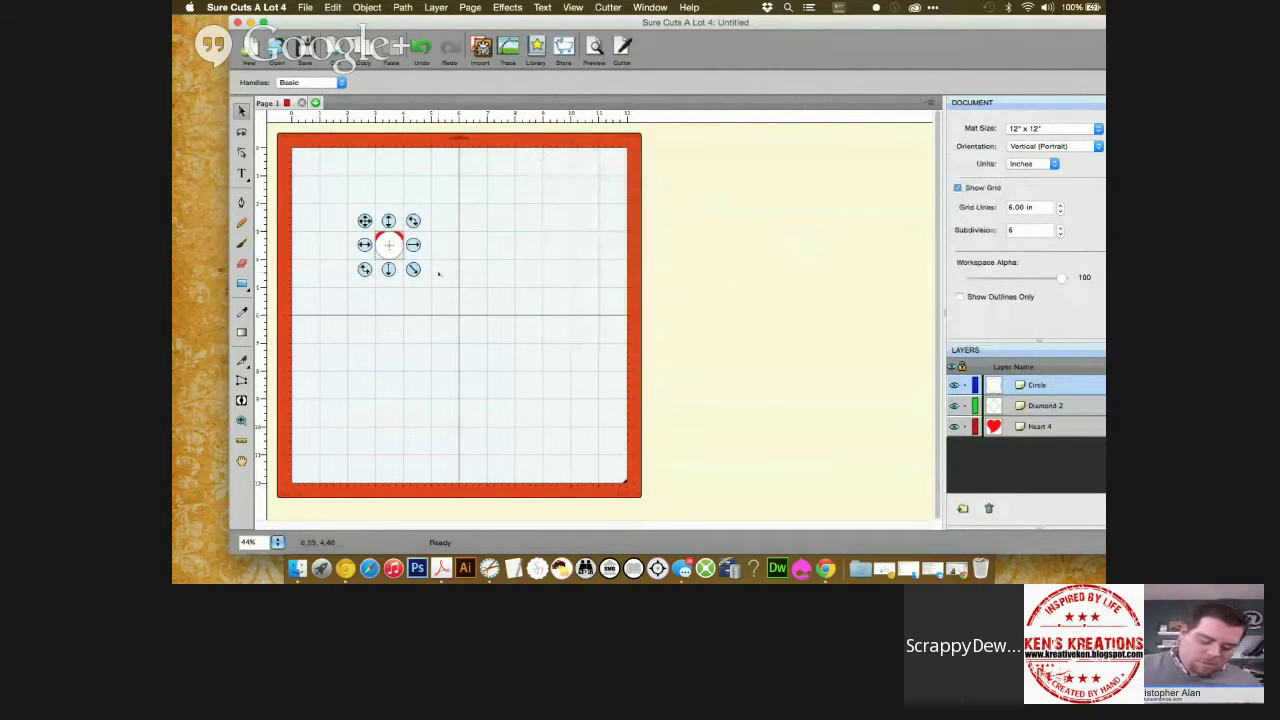
# Separate the three overlapping shapes, placing the circle and diamond in the mat's upper-left area and the heart nearer the centre
pyautogui.moveTo(389, 245); pyautogui.dragTo(350, 205)
pyautogui.moveTo(389, 245); pyautogui.dragTo(334, 240)
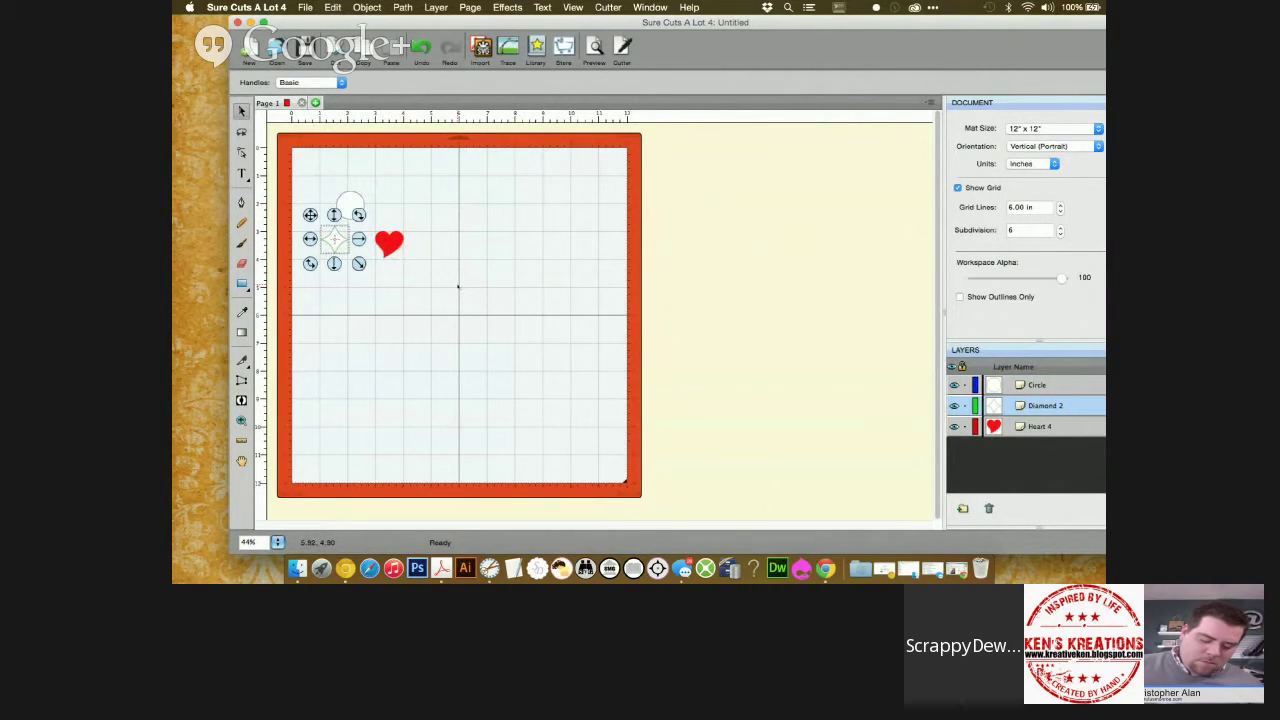
pyautogui.scroll(3, 458, 287)
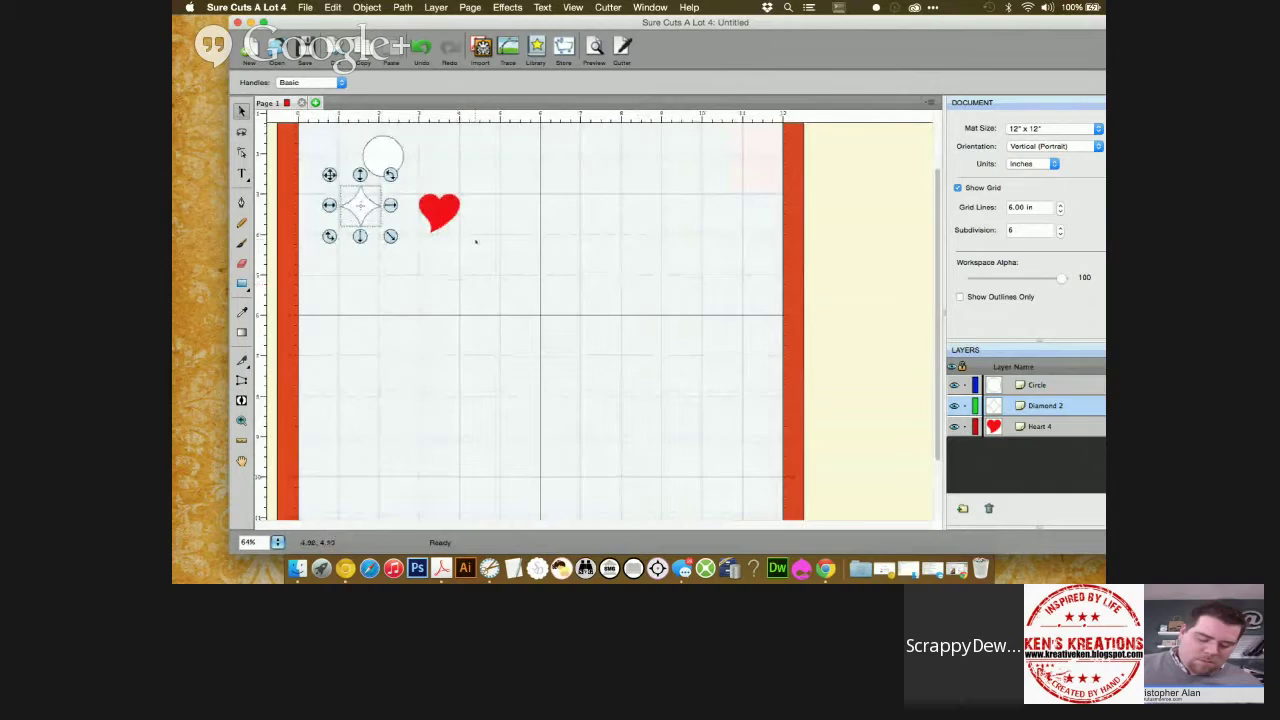
pyautogui.moveTo(437, 212); pyautogui.dragTo(474, 251)
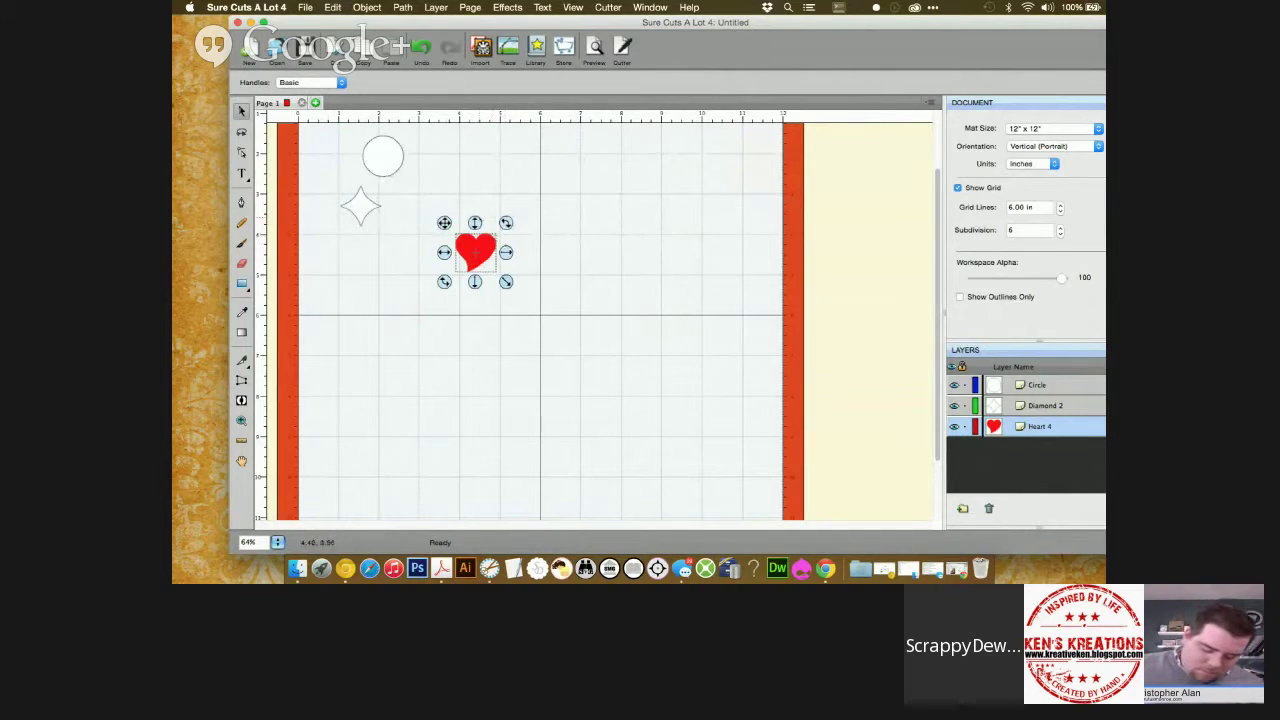
# Start a rotated duplicate of the heart with 10 total copies, clockwise and evenly rotated
pyautogui.click(367, 7)
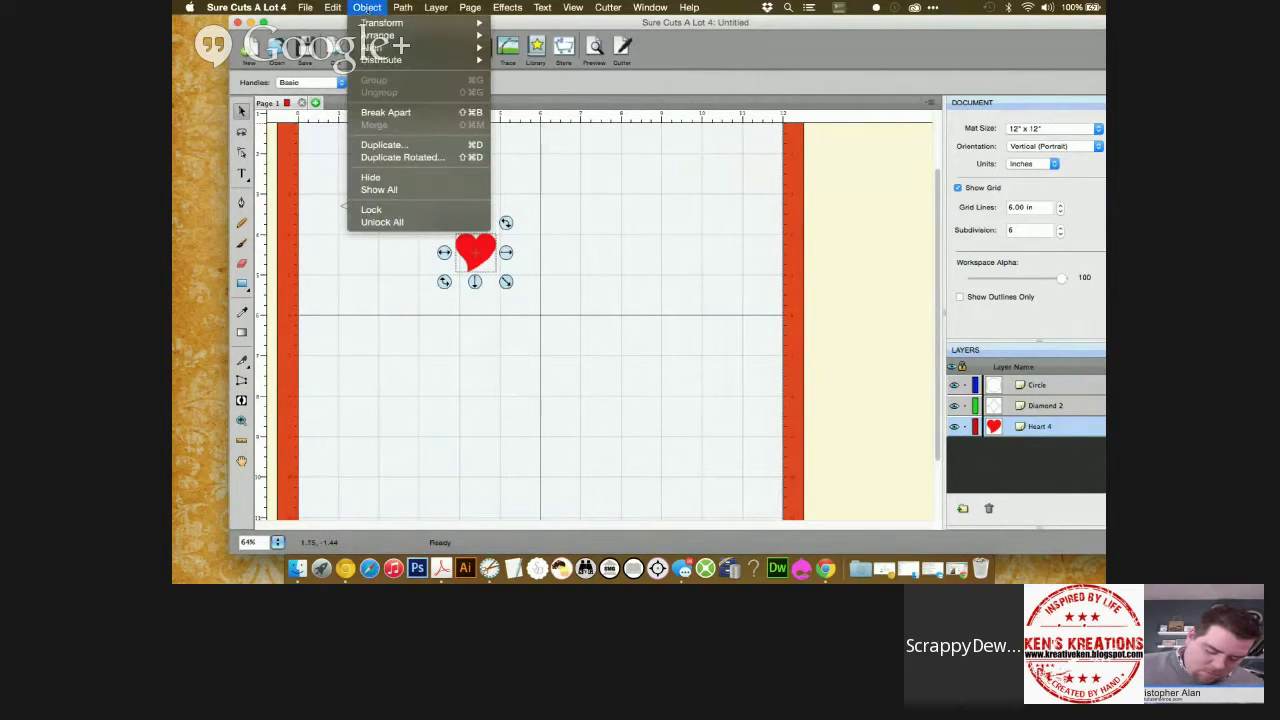
pyautogui.click(410, 157)
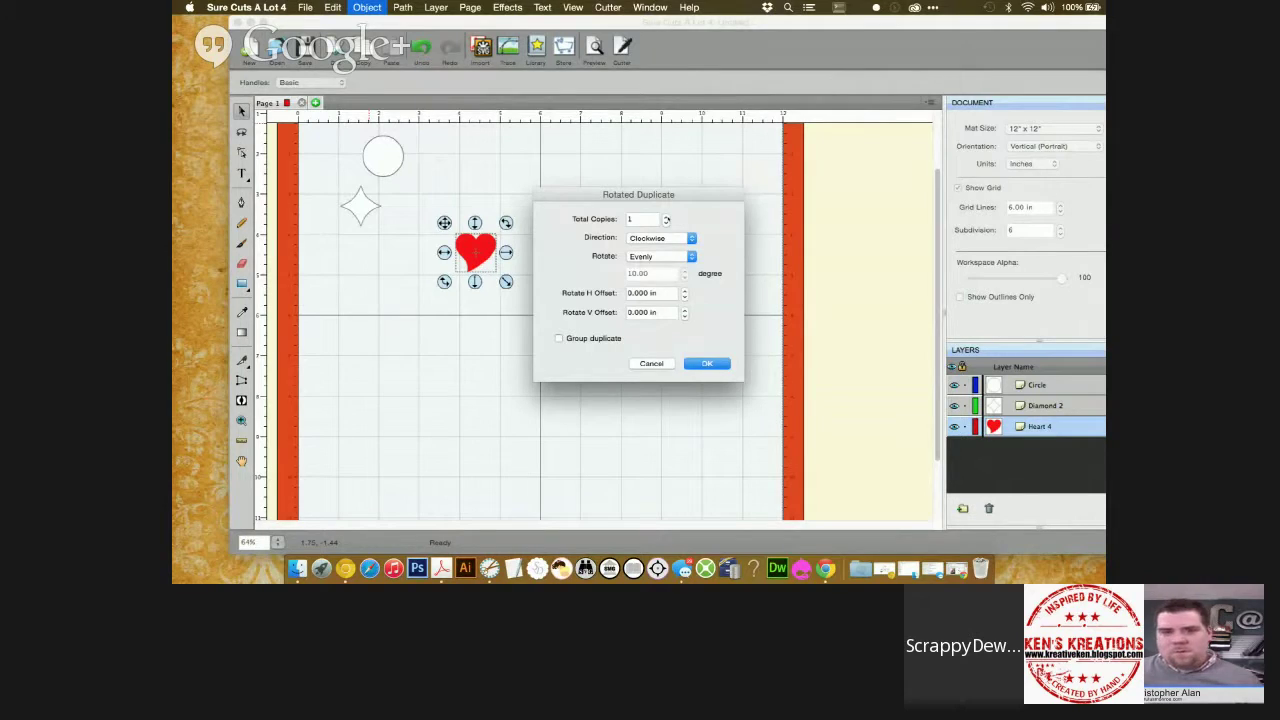
pyautogui.click(666, 216)
pyautogui.click(666, 216)
pyautogui.click(666, 216)
pyautogui.click(666, 216)
pyautogui.click(666, 216)
pyautogui.click(666, 216)
pyautogui.click(666, 216)
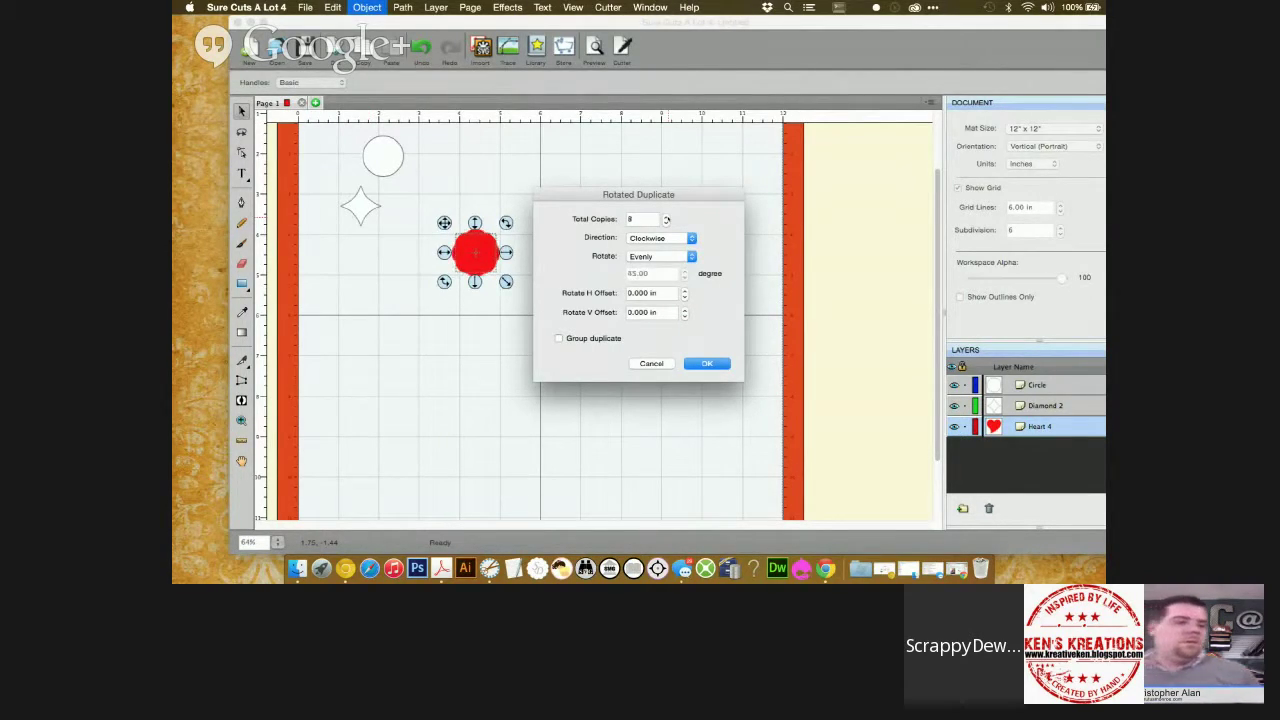
pyautogui.click(666, 216)
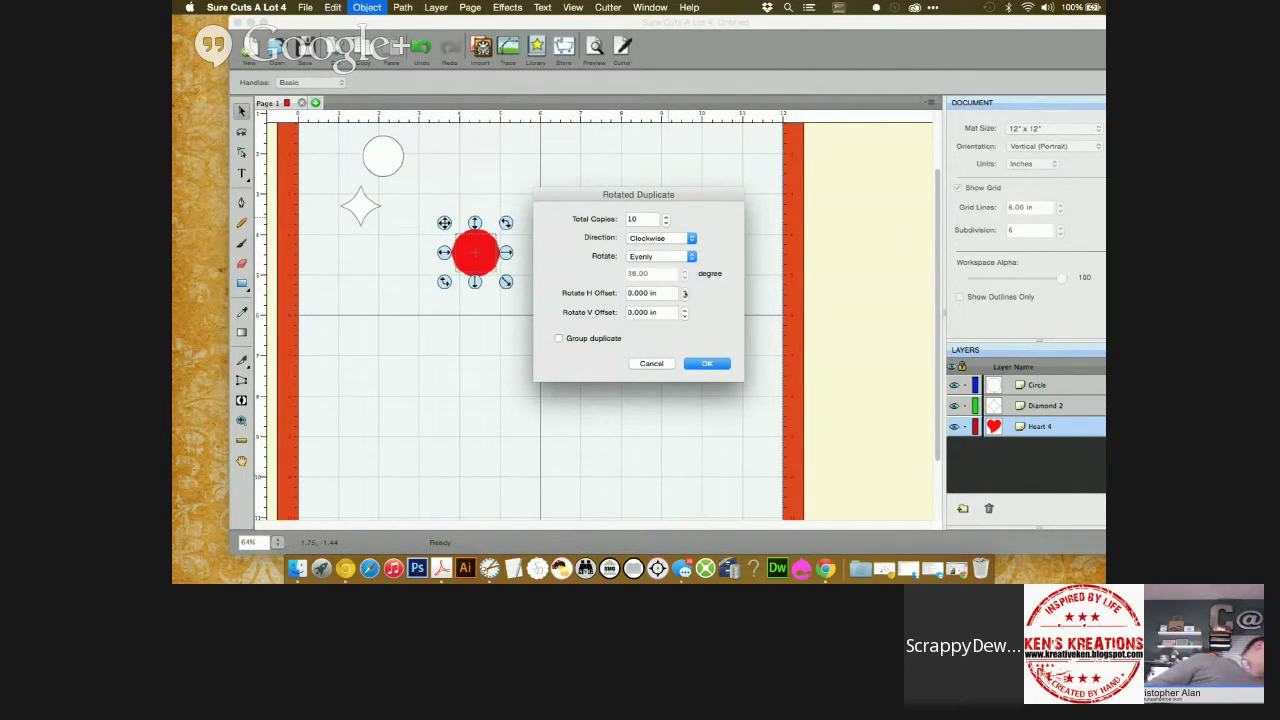
# Set the rotated duplicate's horizontal offset to 2.00 in, group the duplicates and create the ring of hearts
pyautogui.write('0.2')
pyautogui.press('Tab')
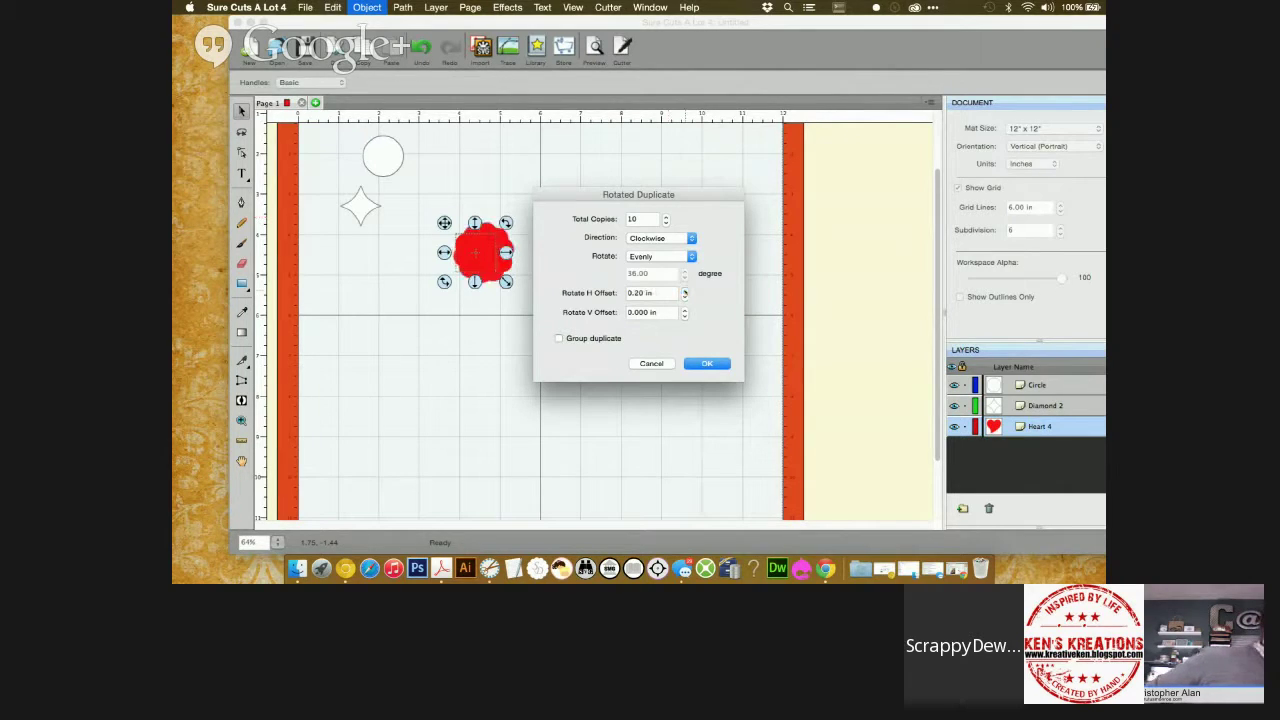
pyautogui.press('Up')
pyautogui.press('Up')
pyautogui.press('Up')
pyautogui.press('Up')
pyautogui.press('Up')
pyautogui.press('Up')
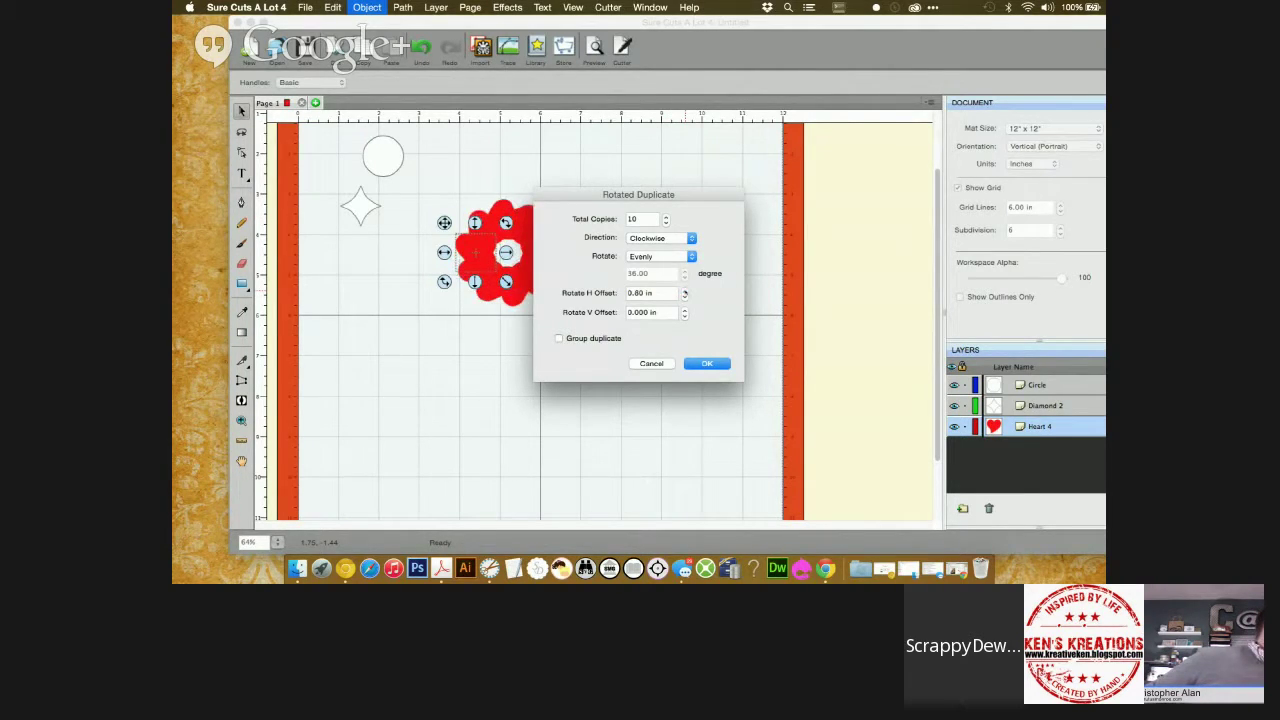
pyautogui.press('Up')
pyautogui.press('Up')
pyautogui.press('Up')
pyautogui.press('Up')
pyautogui.press('Up')
pyautogui.press('Up')
pyautogui.press('Up')
pyautogui.press('Up')
pyautogui.press('Up')
pyautogui.press('Up')
pyautogui.press('Up')
pyautogui.press('Up')
pyautogui.press('Up')
pyautogui.press('Up')
pyautogui.press('Up')
pyautogui.press('Up')
pyautogui.click(684, 298)
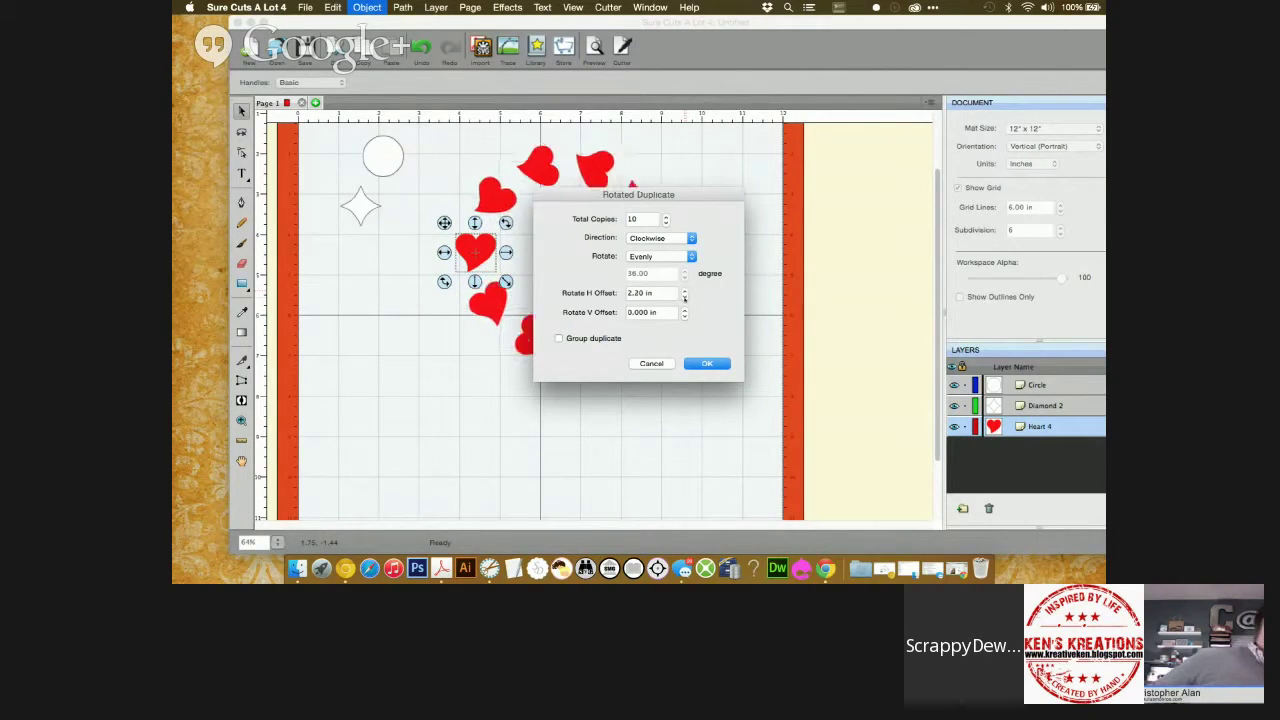
pyautogui.click(684, 298)
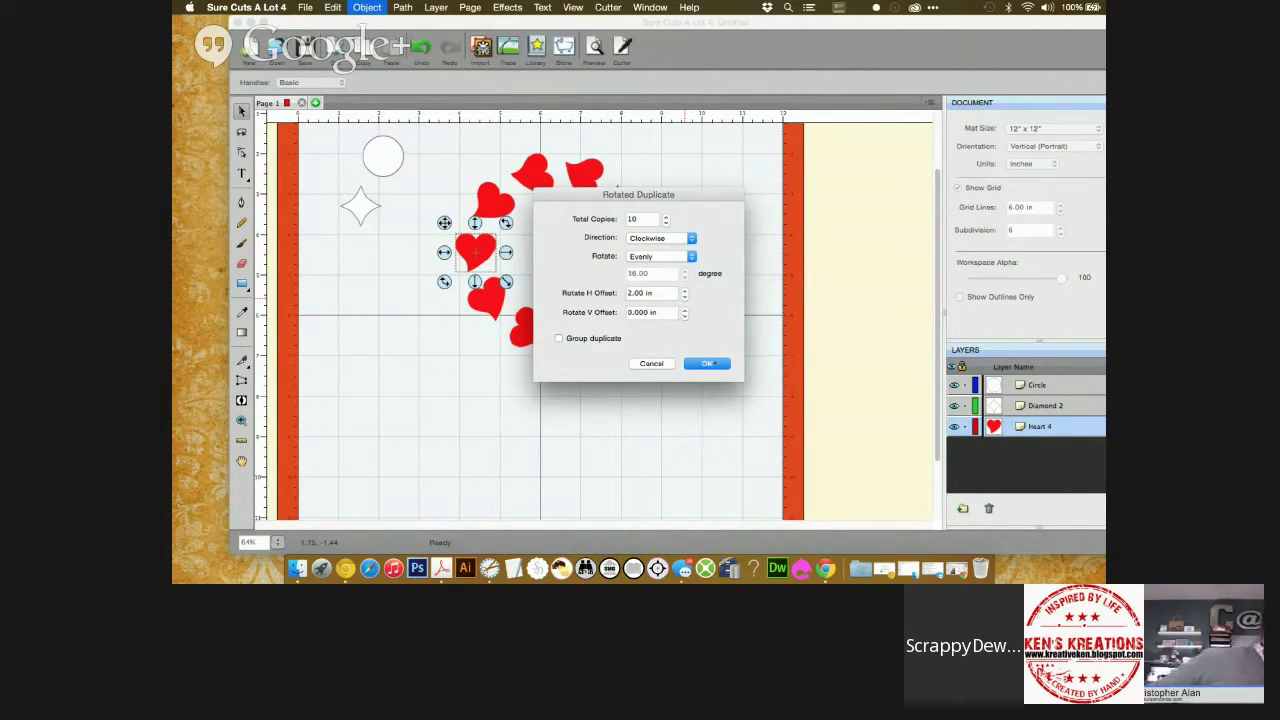
pyautogui.click(559, 338)
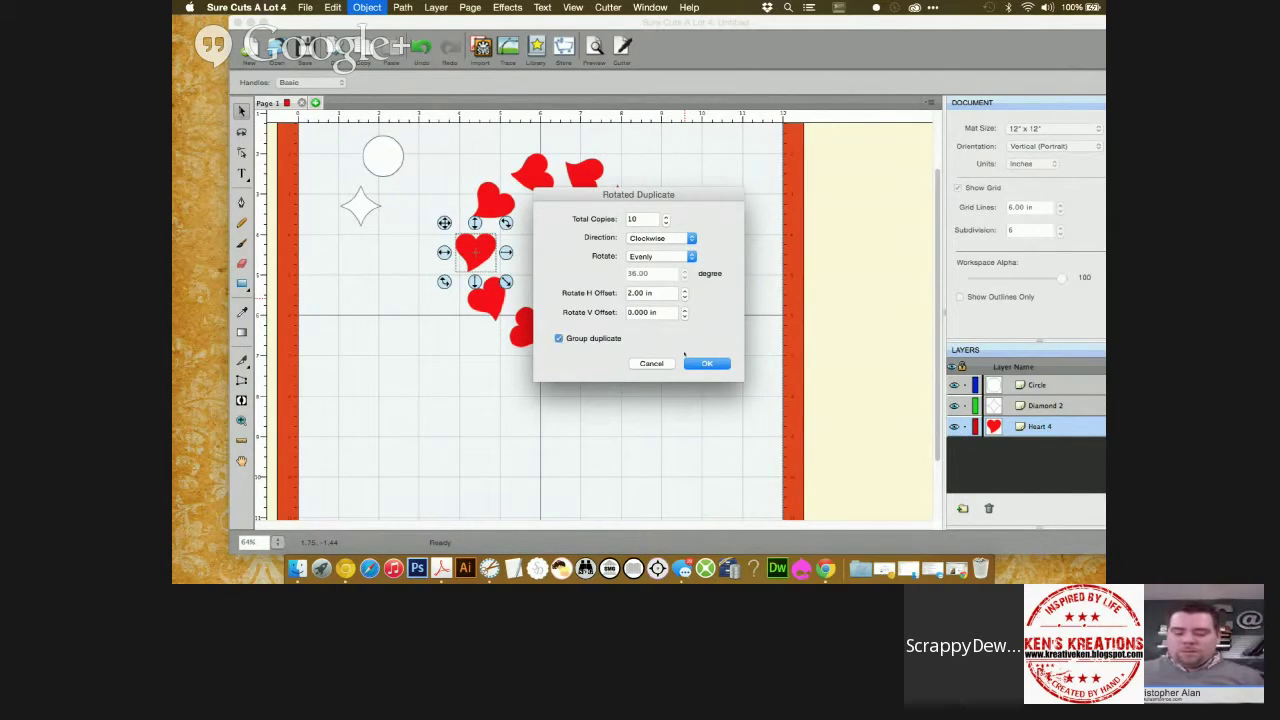
pyautogui.click(707, 364)
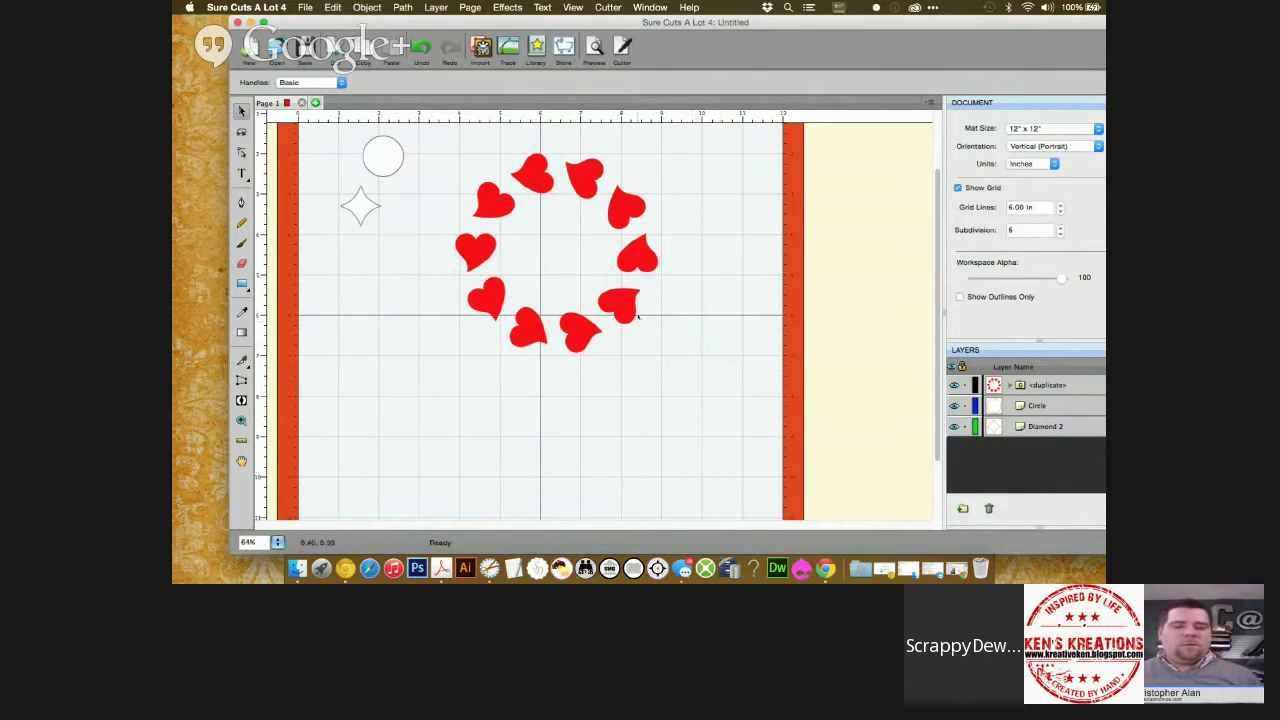
# Shift the grouped ring of hearts slightly to the right and move the diamond down, clear of the circle
pyautogui.moveTo(619, 302); pyautogui.dragTo(651, 301)
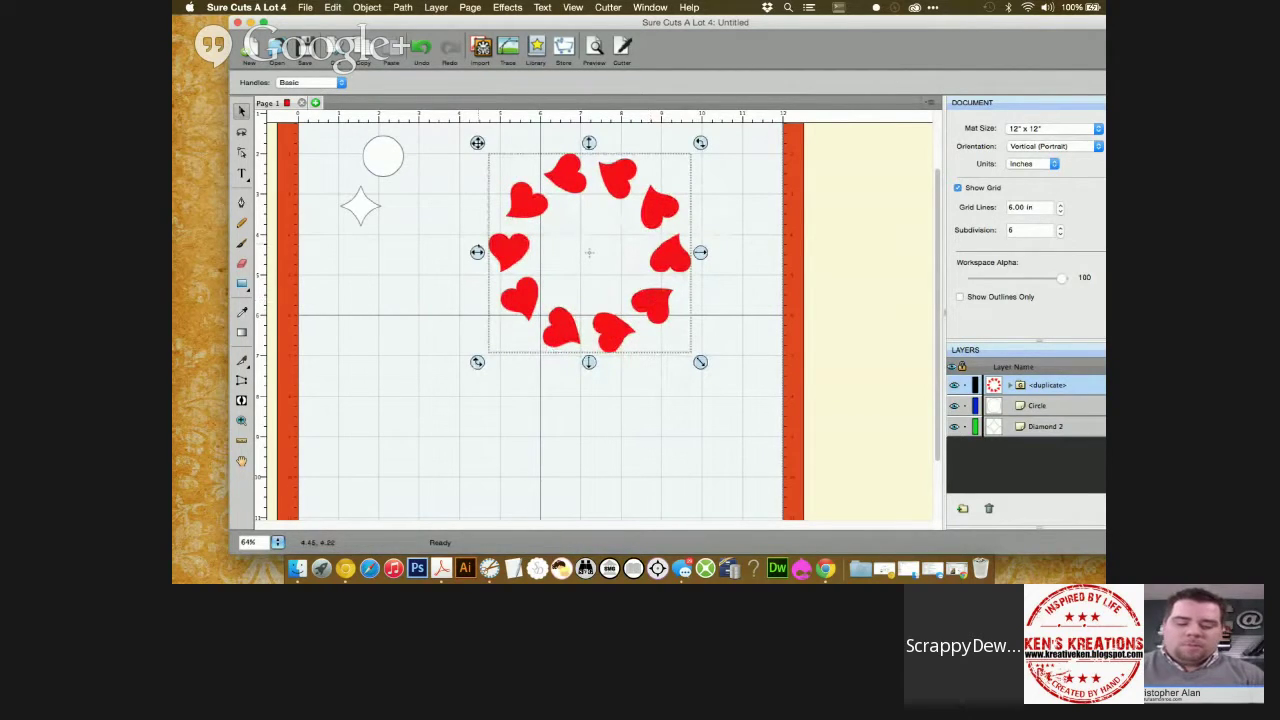
pyautogui.moveTo(361, 204); pyautogui.dragTo(401, 272)
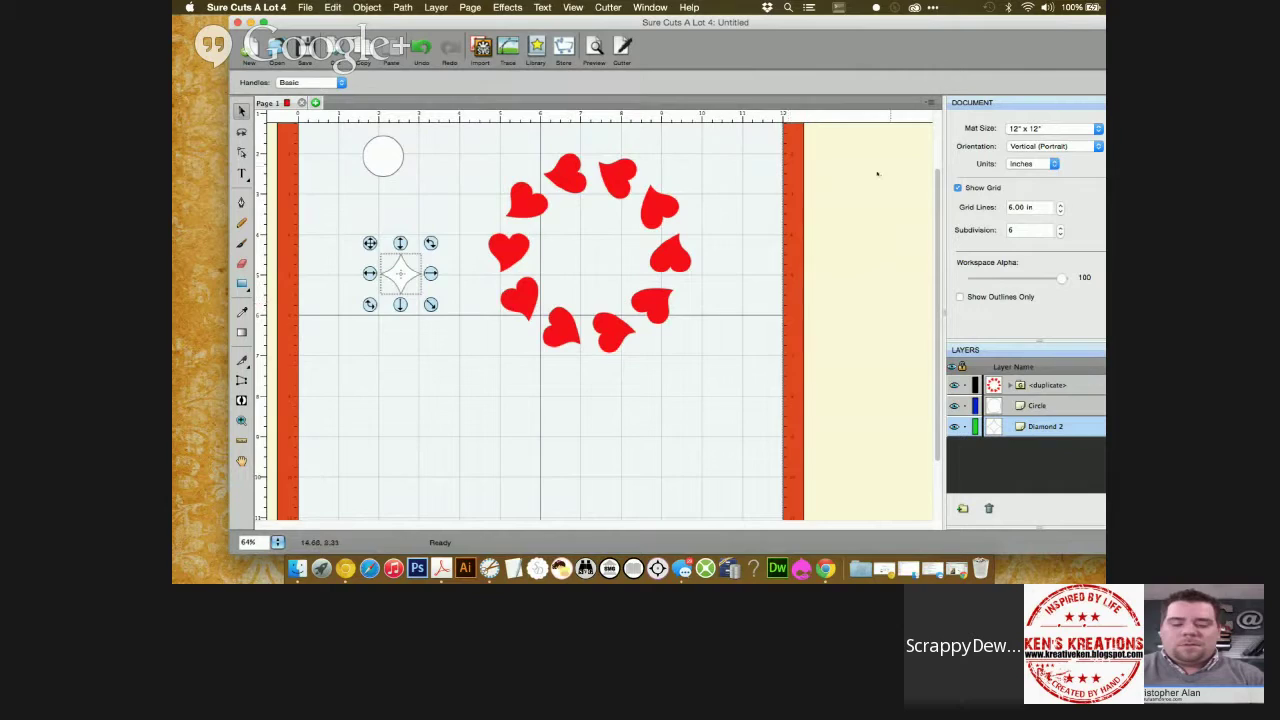
# Reposition the application window to bring its right edge into view and show the diamond's position and size settings
pyautogui.moveTo(970, 28); pyautogui.dragTo(922, 18)
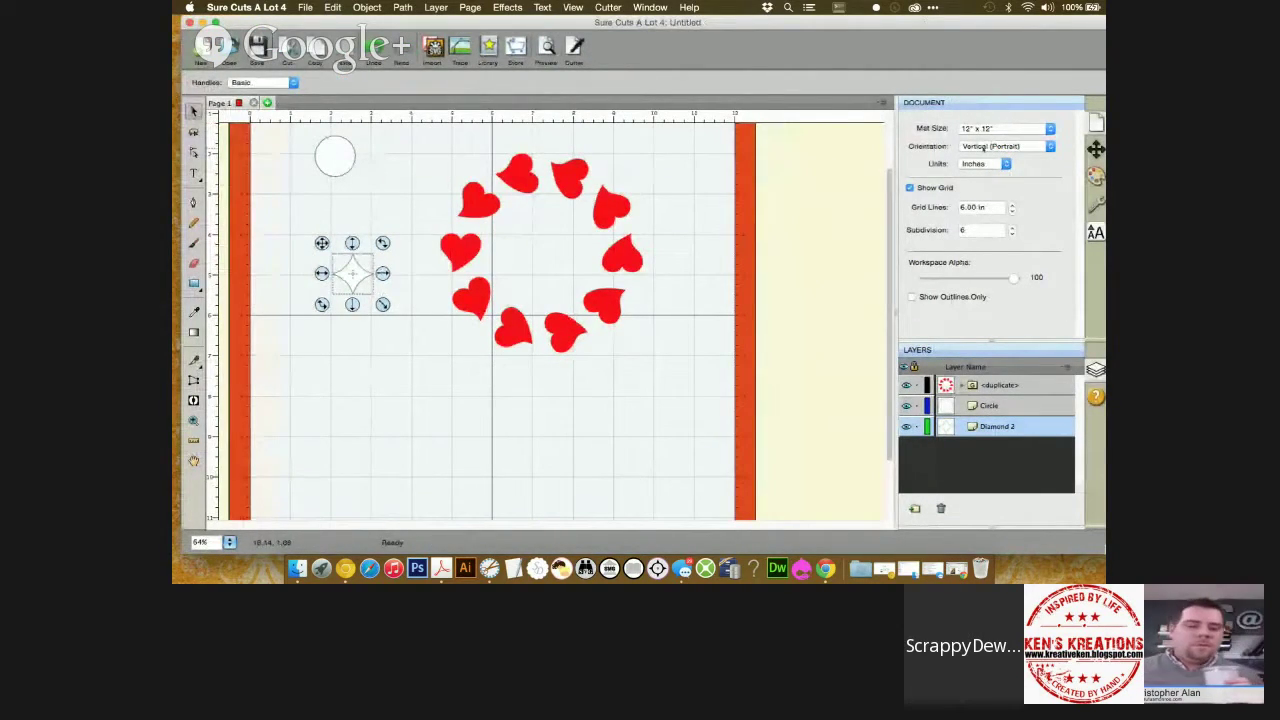
pyautogui.click(1096, 148)
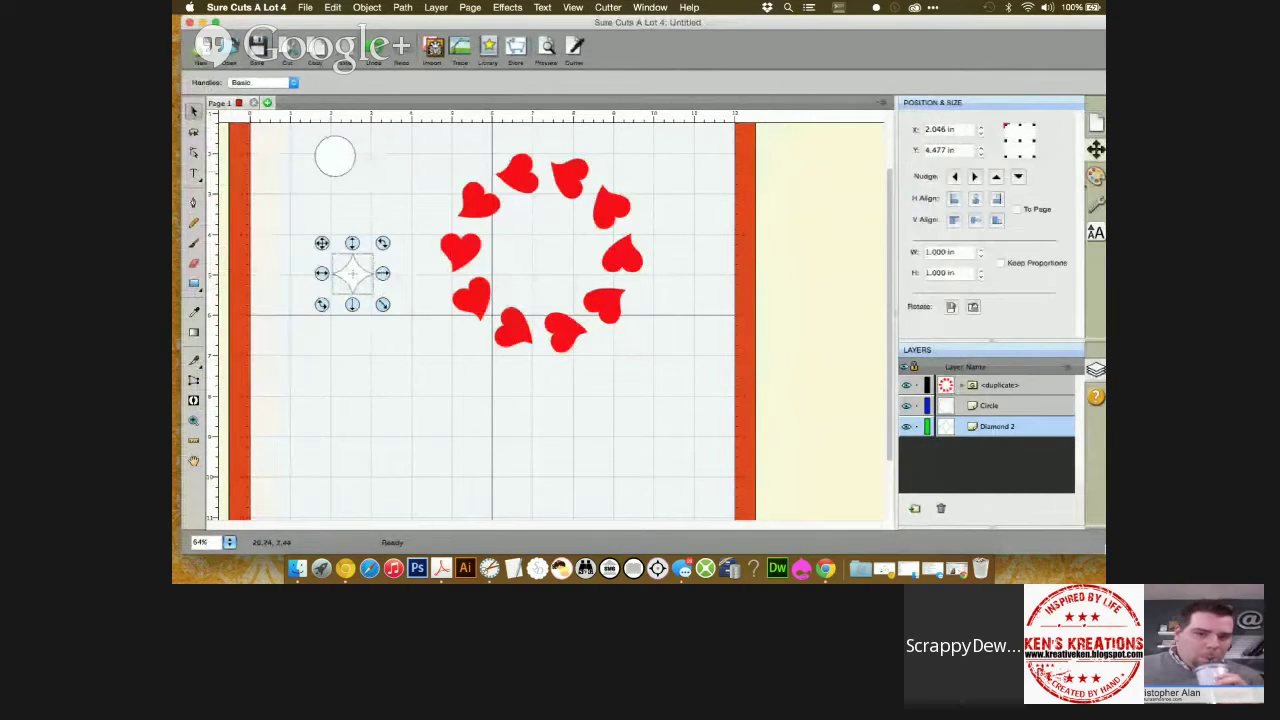
pyautogui.click(1096, 176)
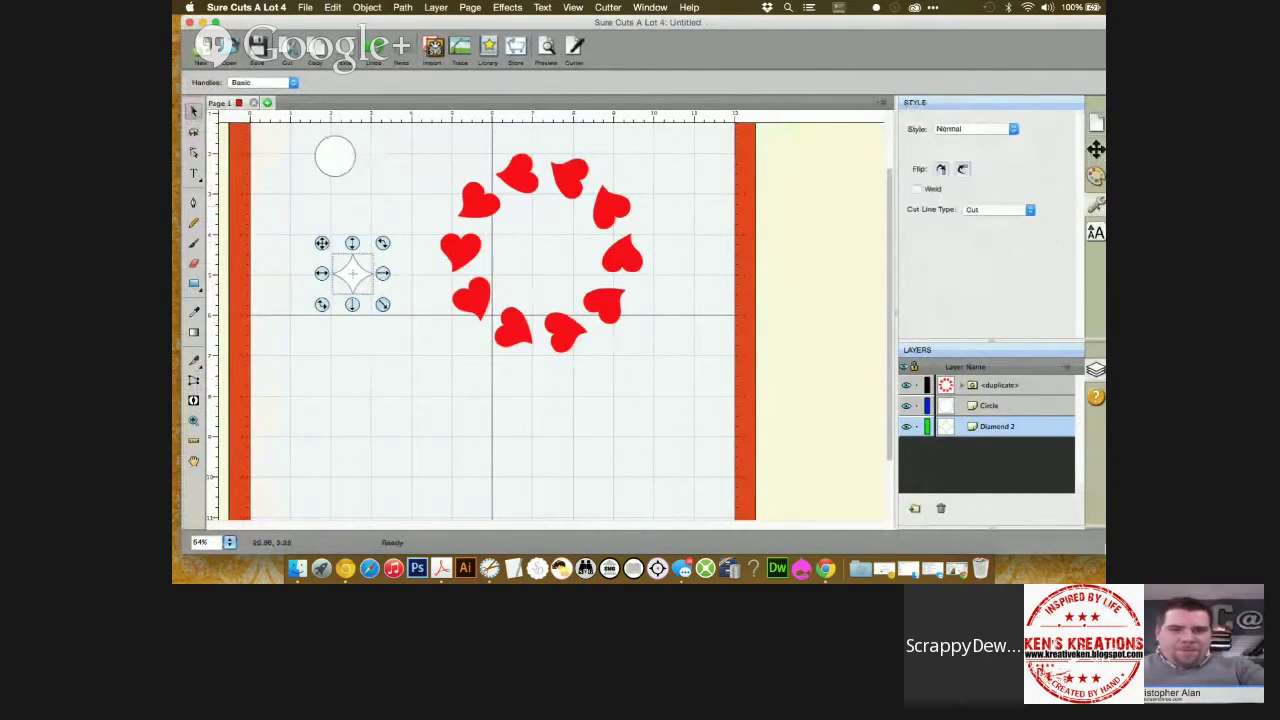
pyautogui.click(1096, 176)
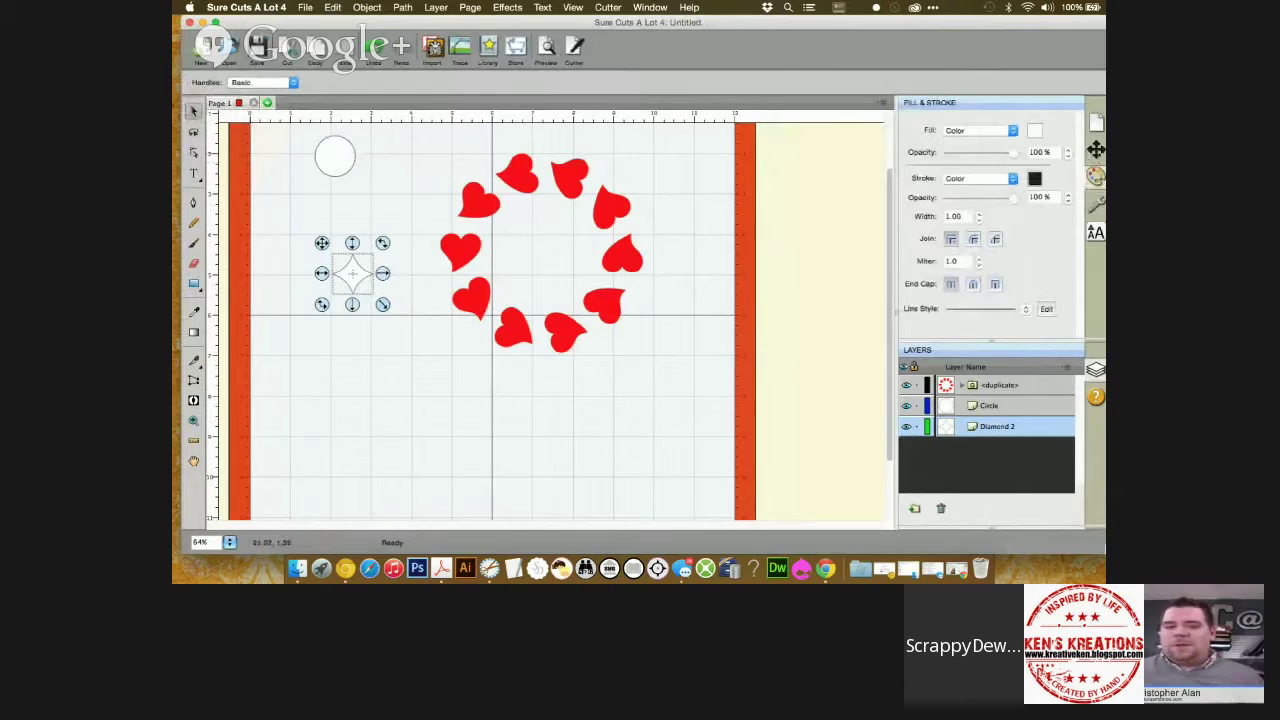
pyautogui.click(1096, 148)
pyautogui.click(1096, 122)
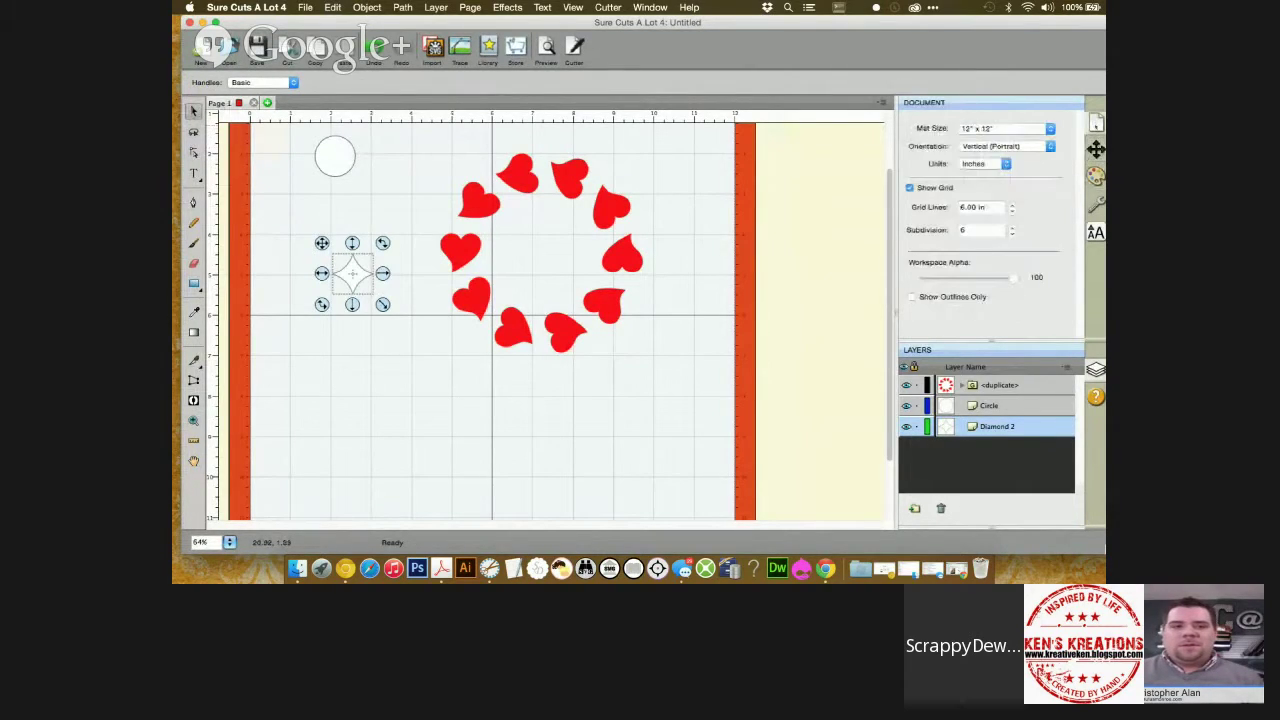
pyautogui.click(1096, 148)
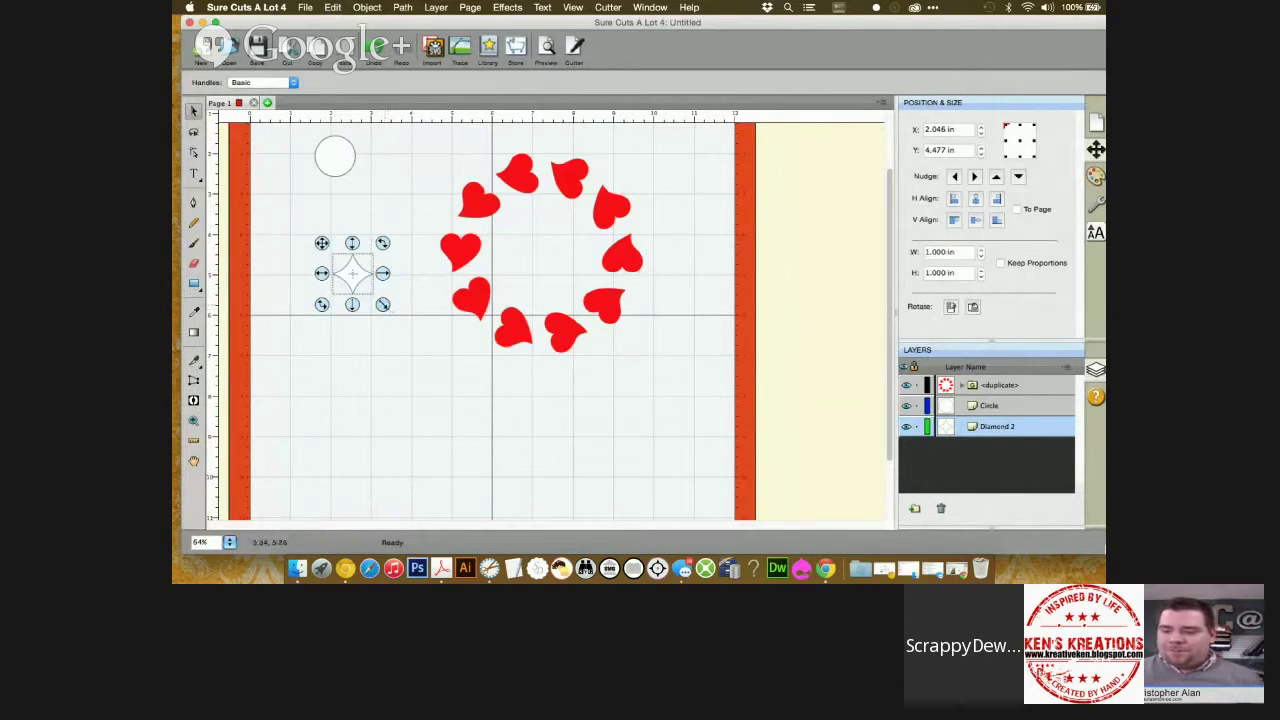
# Try shrinking the diamond to about 0.727 by 0.791 in without keeping its proportions, and undo the resize
pyautogui.moveTo(383, 304); pyautogui.dragTo(375, 298)
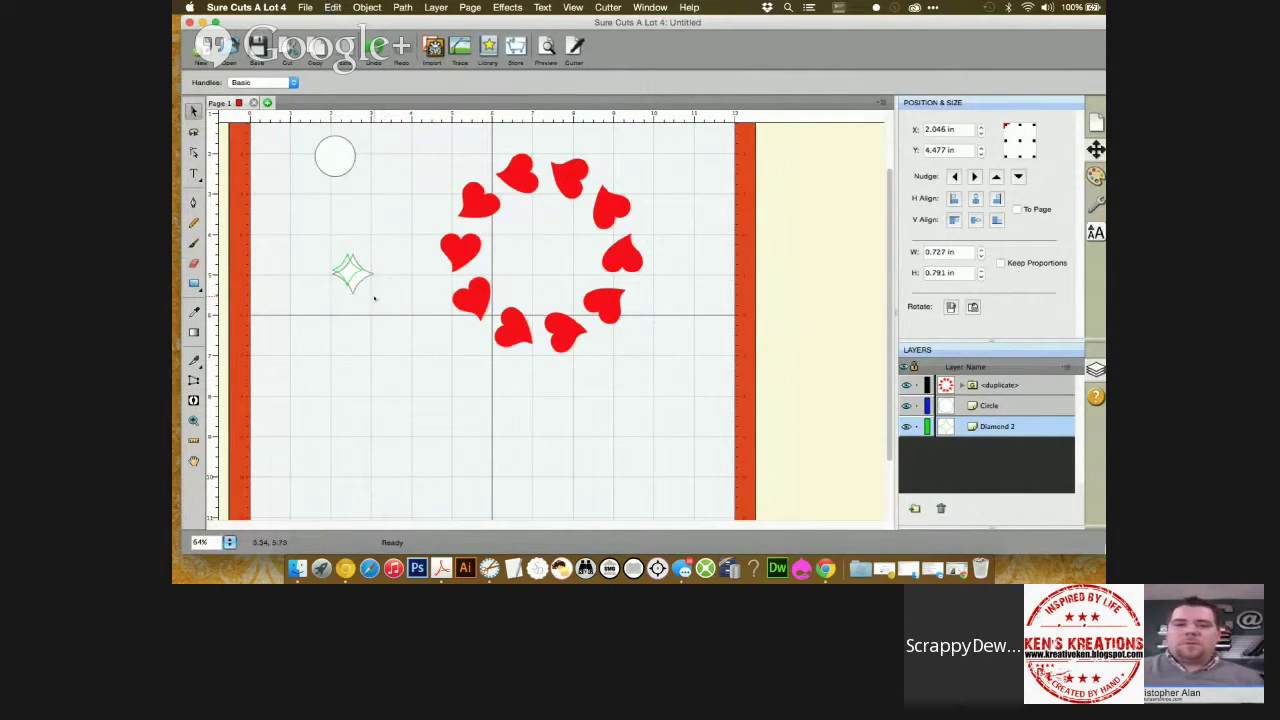
pyautogui.click(375, 298)
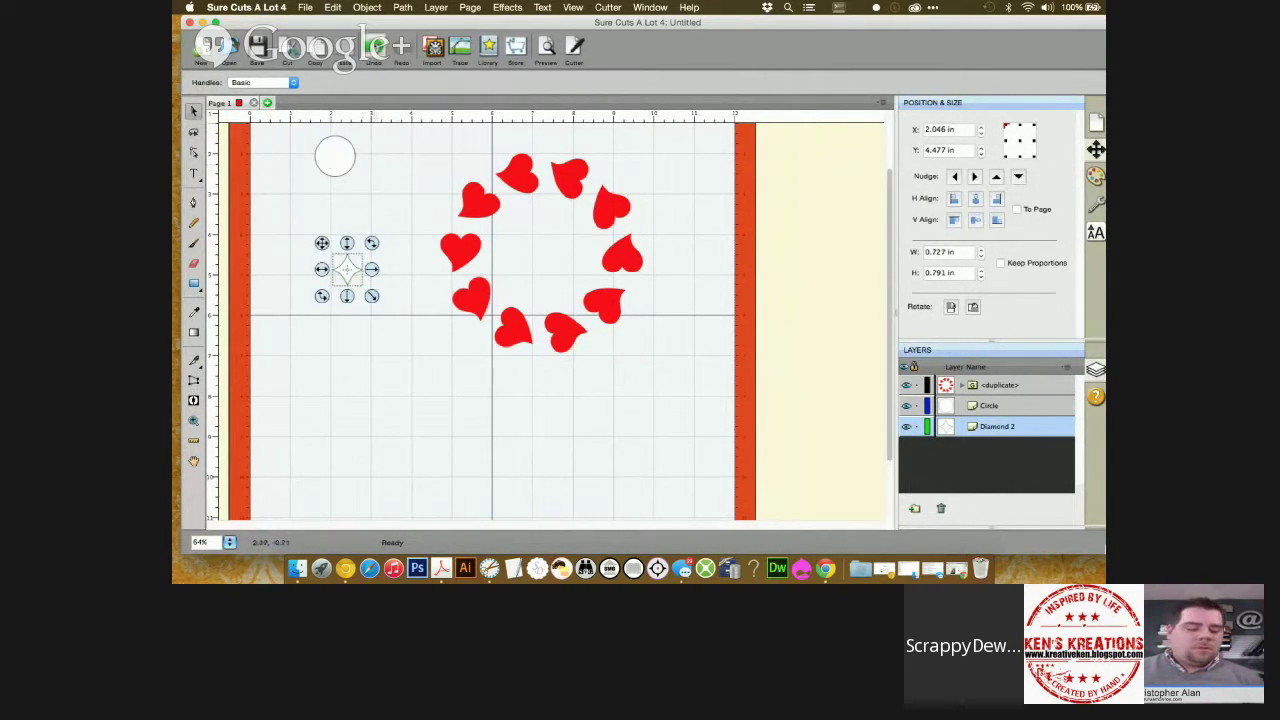
pyautogui.press('super+z')
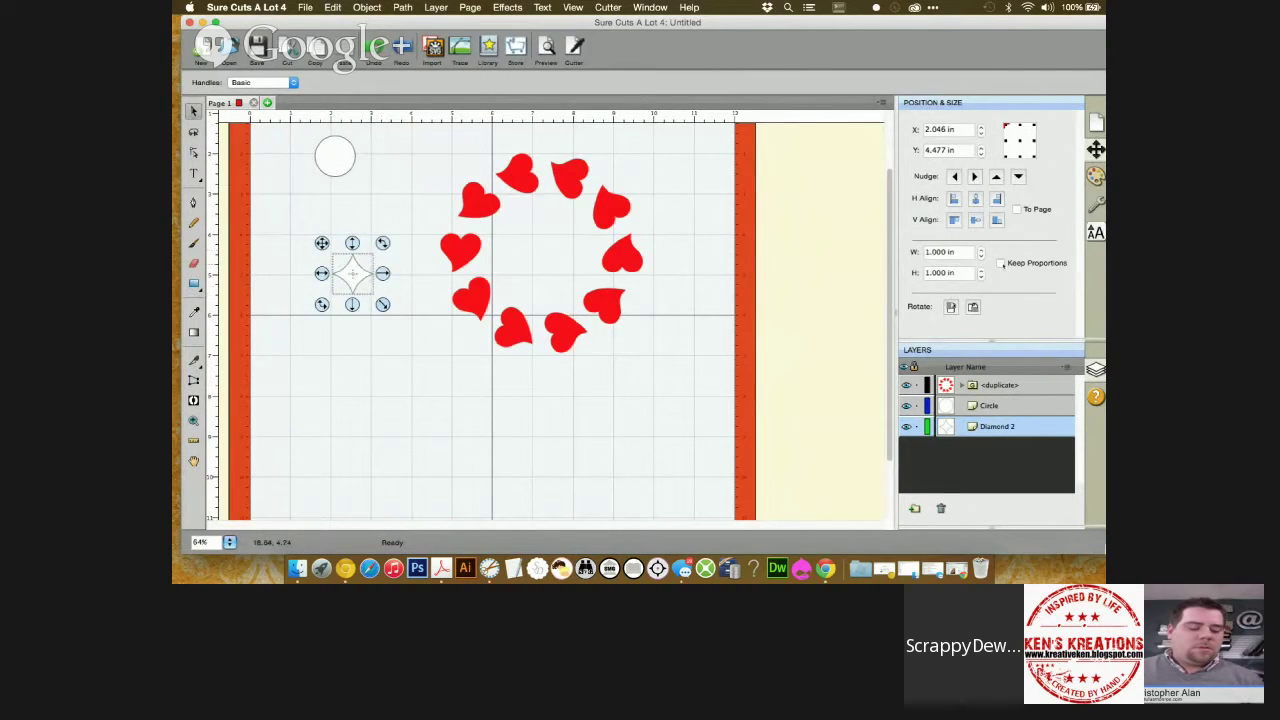
# Turn on Keep Proportions, shrink the diamond to about 0.57 in square and move it slightly to the right
pyautogui.click(1001, 263)
pyautogui.moveTo(383, 304); pyautogui.dragTo(365, 287)
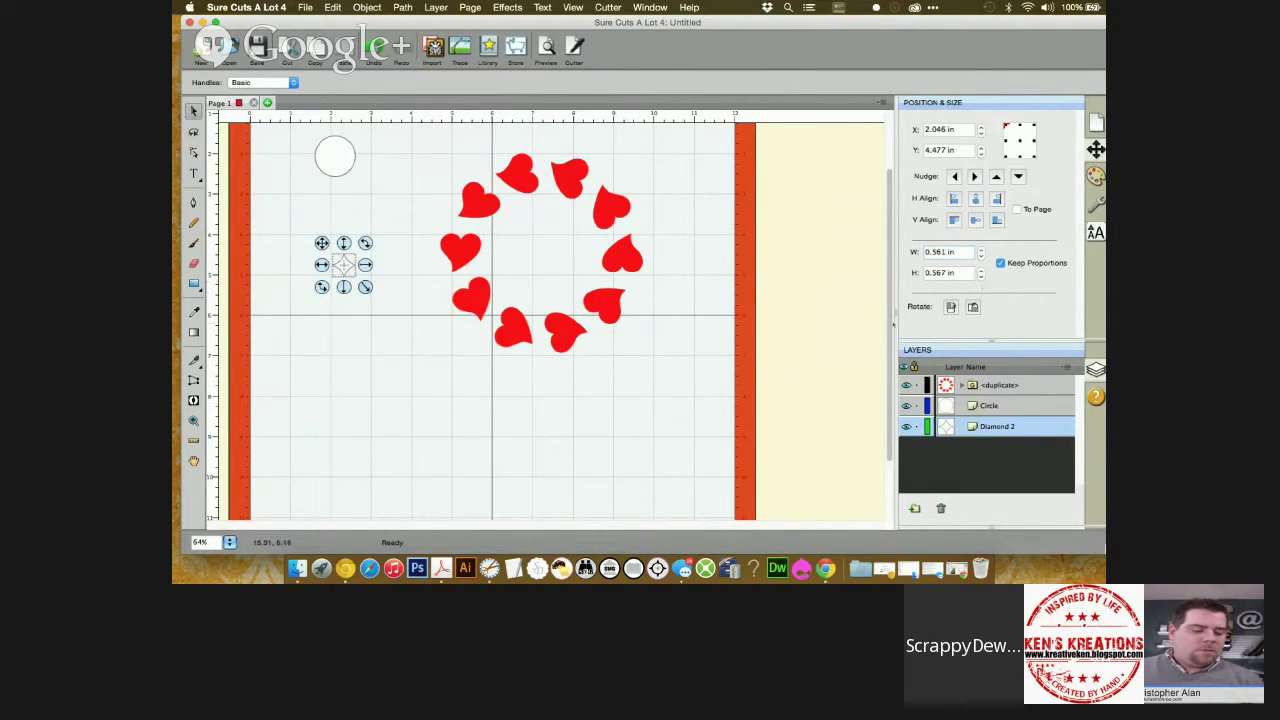
pyautogui.click(380, 280)
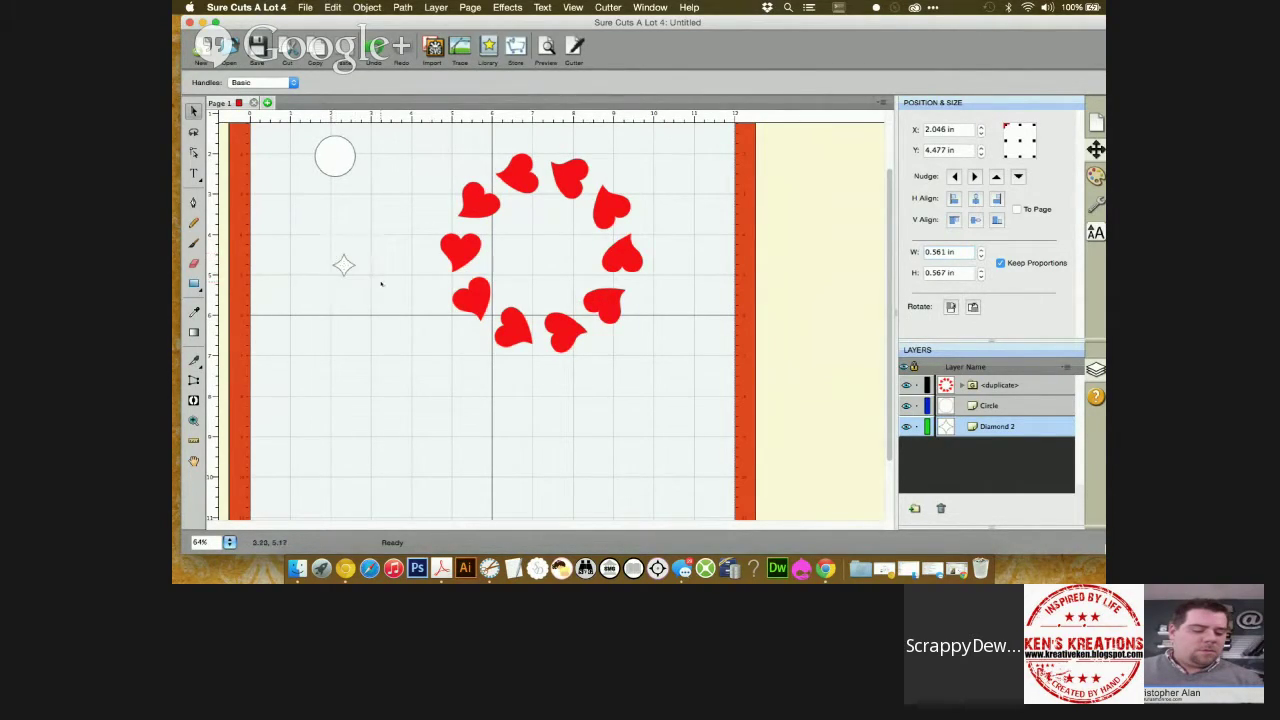
pyautogui.click(343, 265)
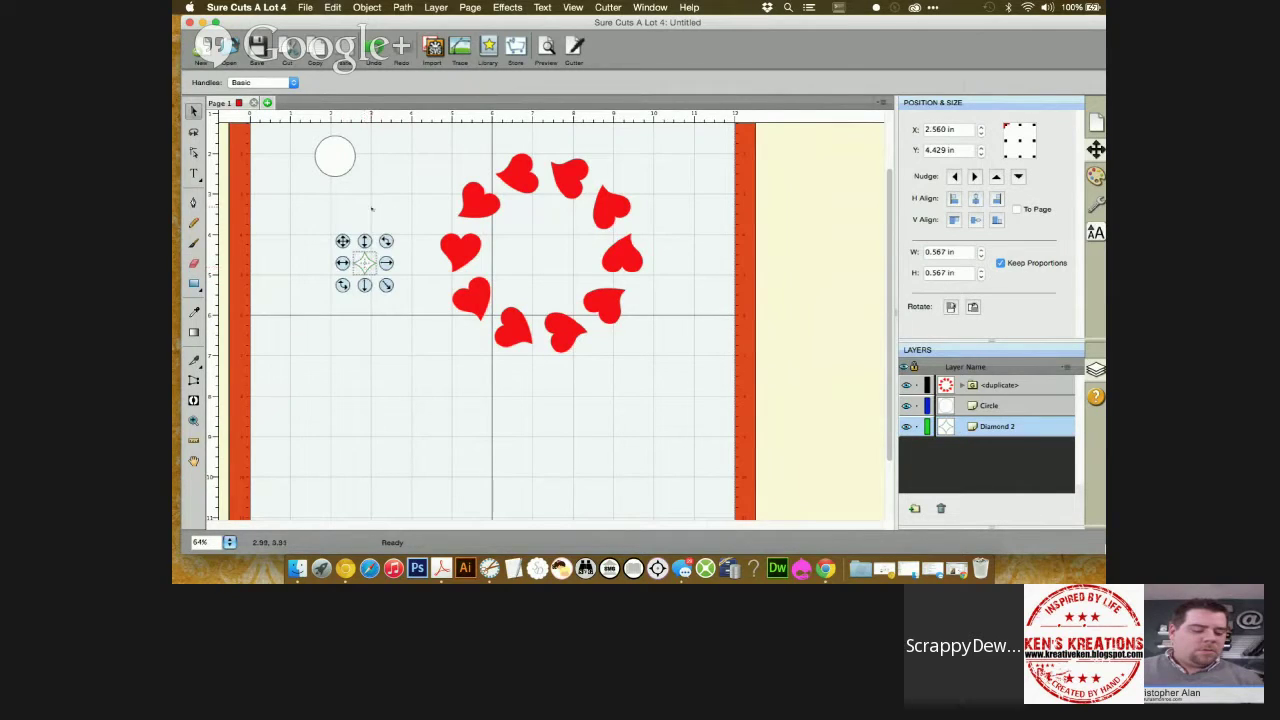
# Apply Duplicate Rotated to the diamond with 4 evenly rotated clockwise copies, a 0.40 in horizontal offset and grouped duplicates
pyautogui.click(367, 7)
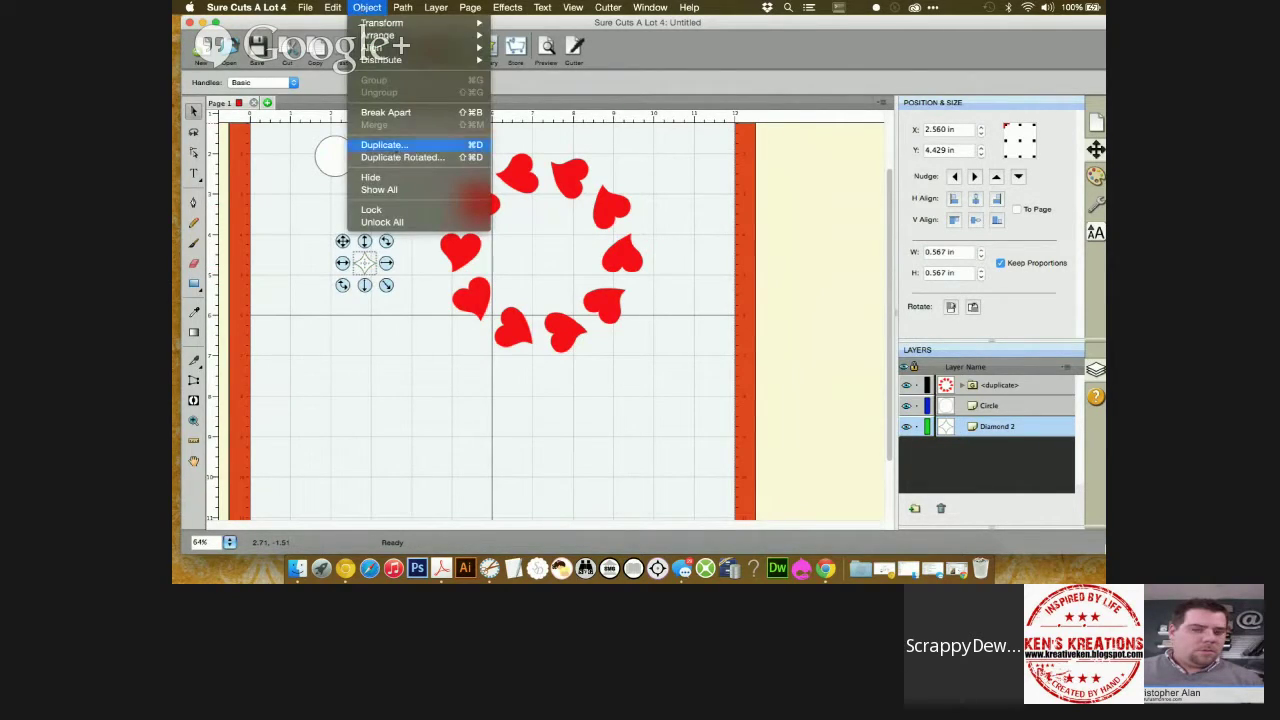
pyautogui.click(397, 158)
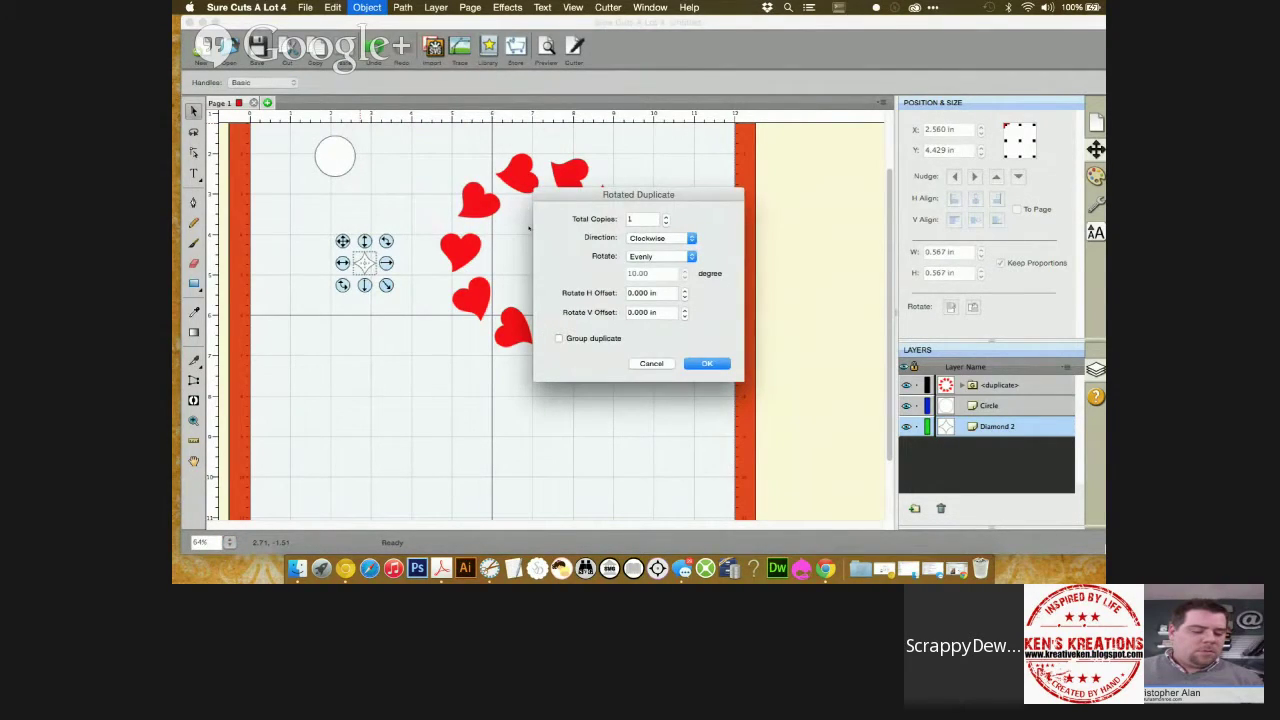
pyautogui.click(666, 216)
pyautogui.click(666, 216)
pyautogui.click(666, 216)
pyautogui.click(685, 290)
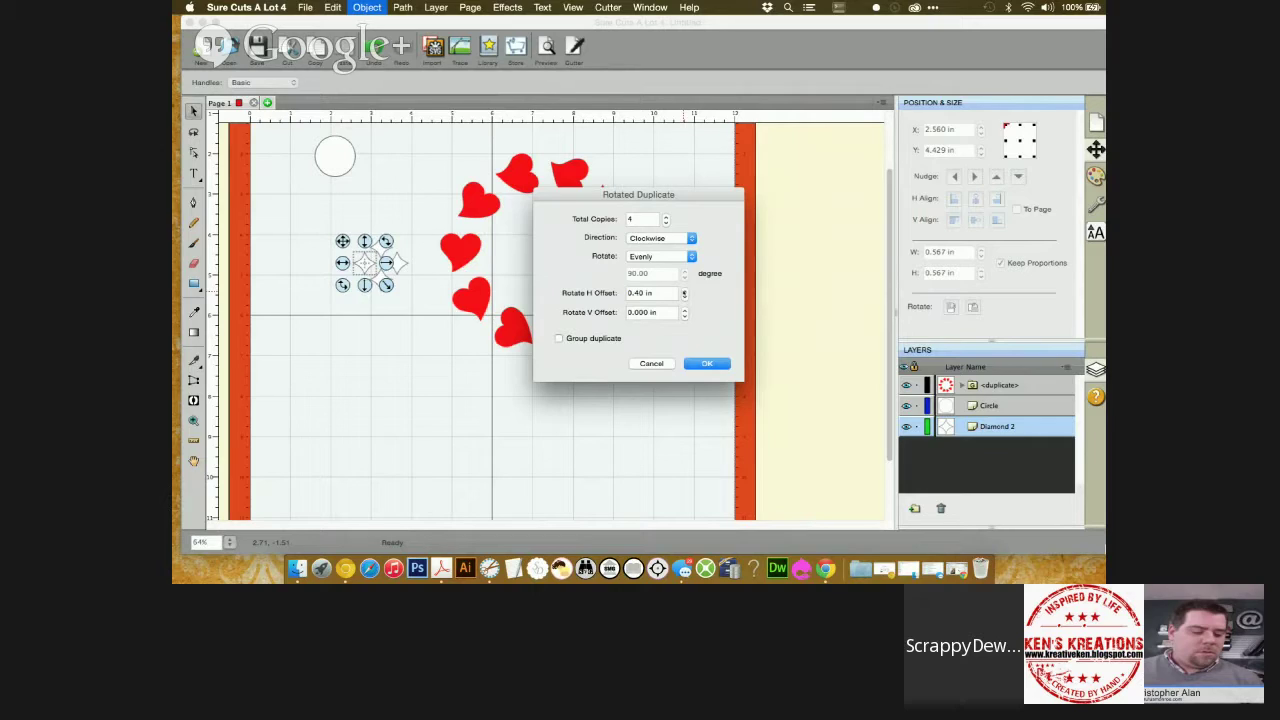
pyautogui.click(685, 290)
pyautogui.click(685, 297)
pyautogui.click(558, 338)
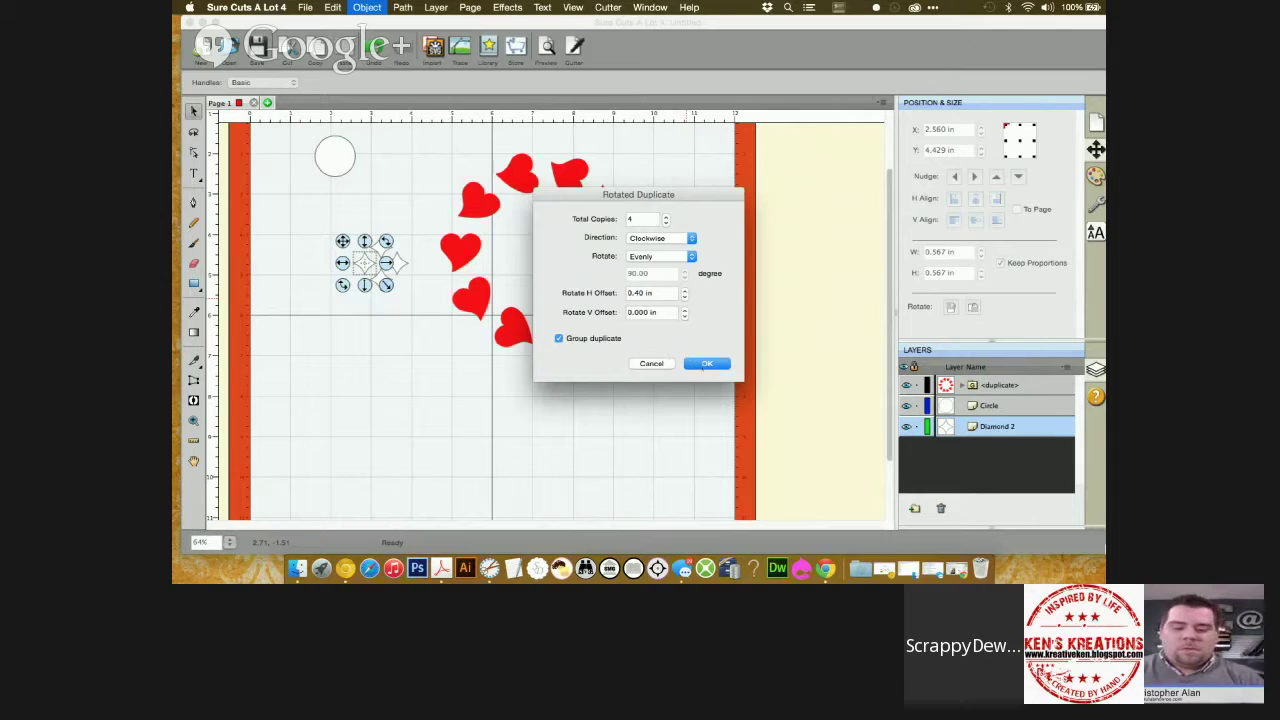
pyautogui.click(703, 365)
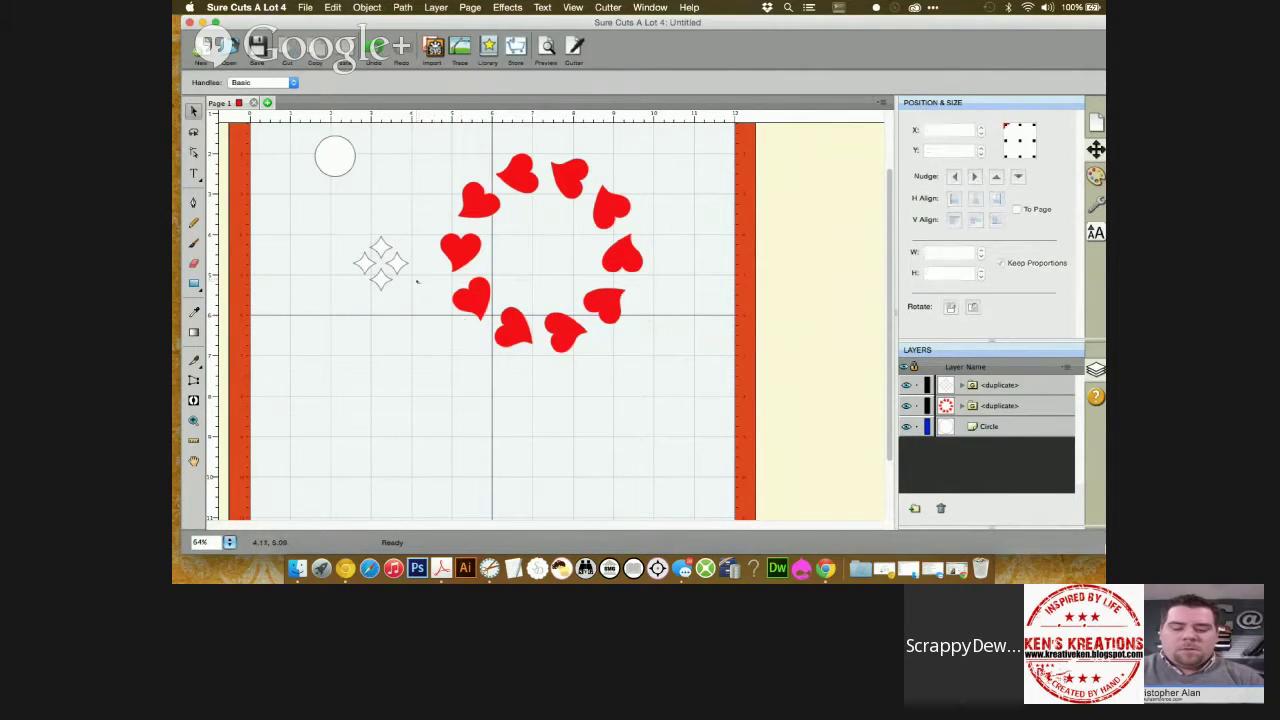
# Move the four-diamond cluster into the middle of the heart ring and shift the circle down
pyautogui.moveTo(405, 263); pyautogui.dragTo(558, 257)
pyautogui.moveTo(351, 157); pyautogui.dragTo(350, 233)
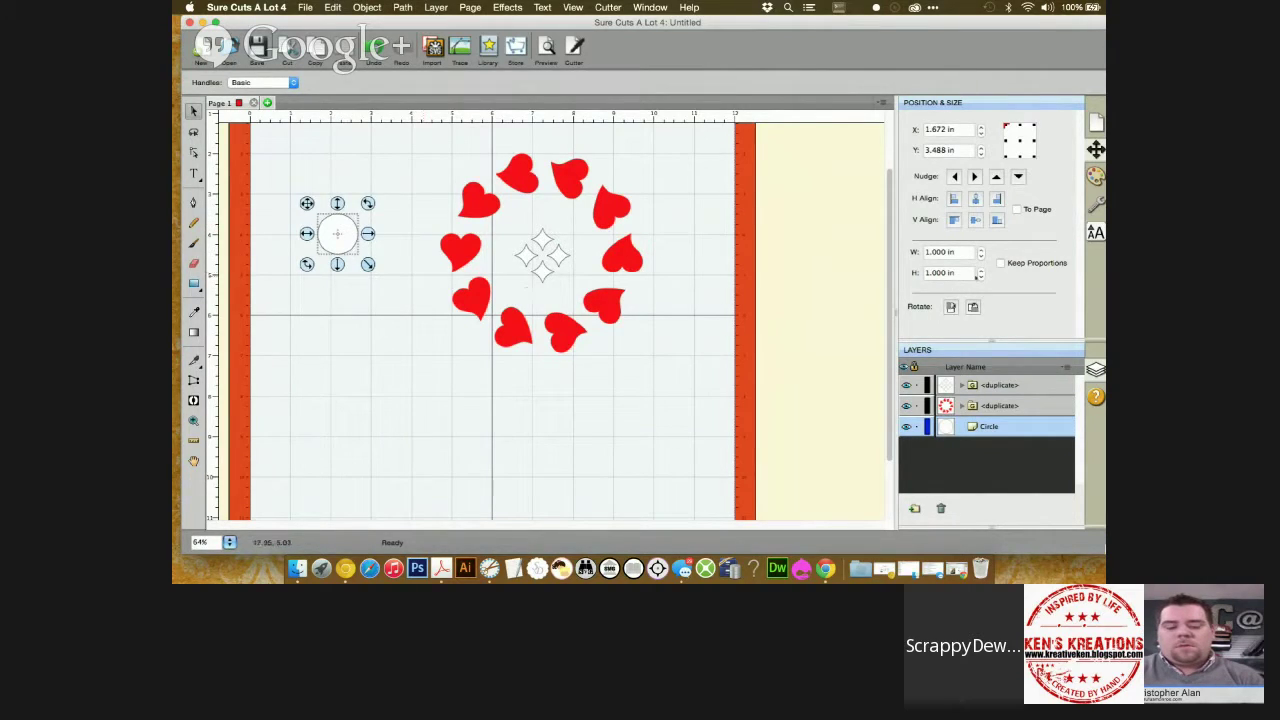
# Turn on Keep Proportions for the circle and reduce its width and height to 0.245 in
pyautogui.click(1000, 262)
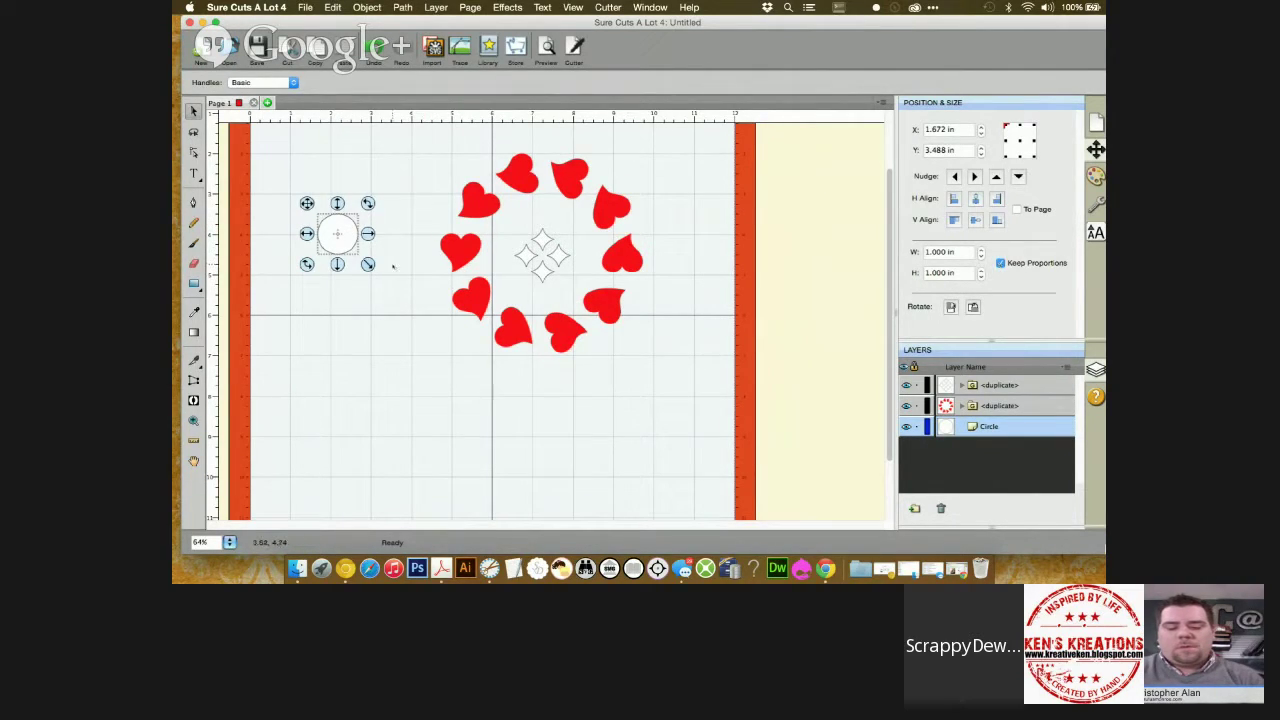
pyautogui.moveTo(368, 264); pyautogui.dragTo(342, 235)
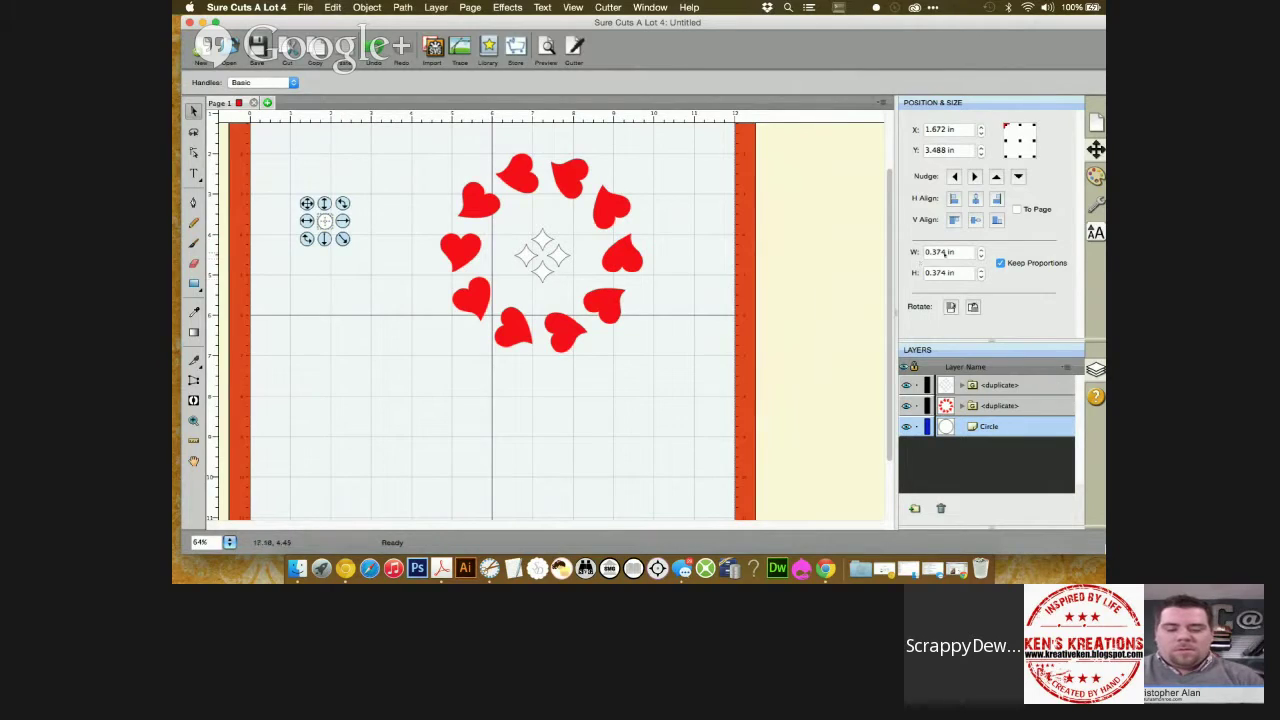
pyautogui.press('BackSpace')
pyautogui.press('BackSpace')
pyautogui.write('242')
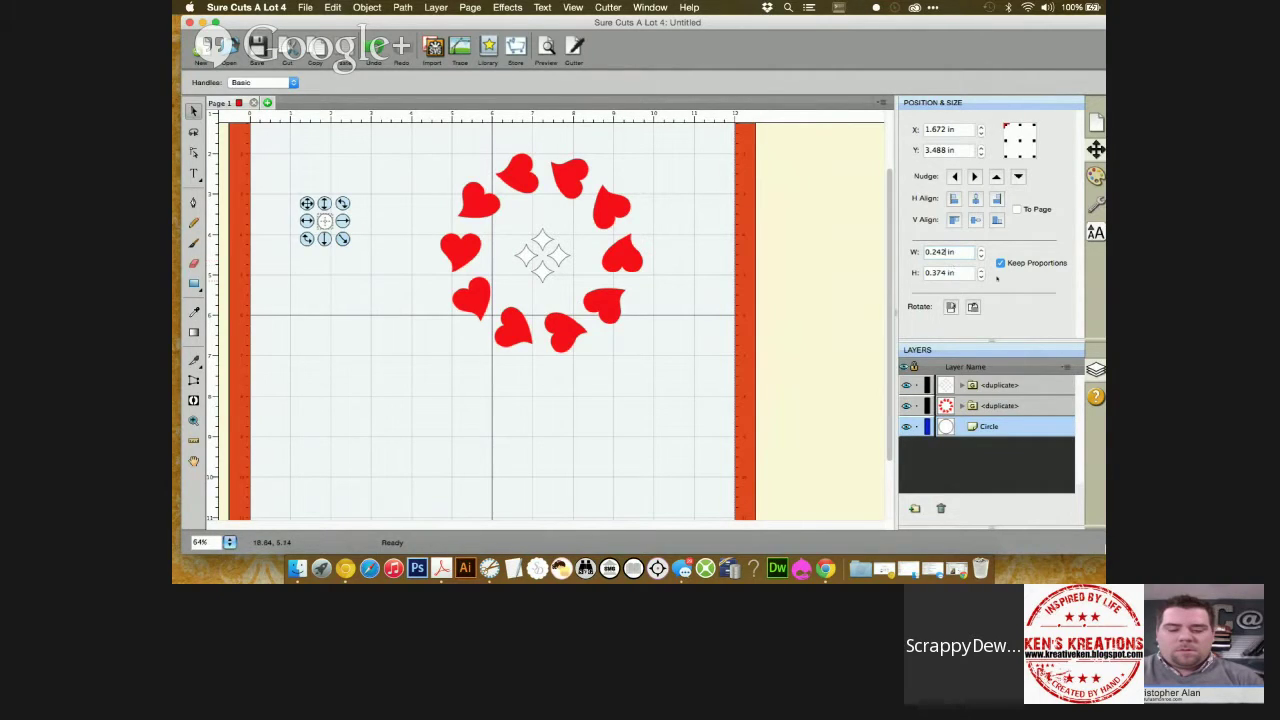
pyautogui.click(325, 220)
pyautogui.write('0.294')
pyautogui.press('Return')
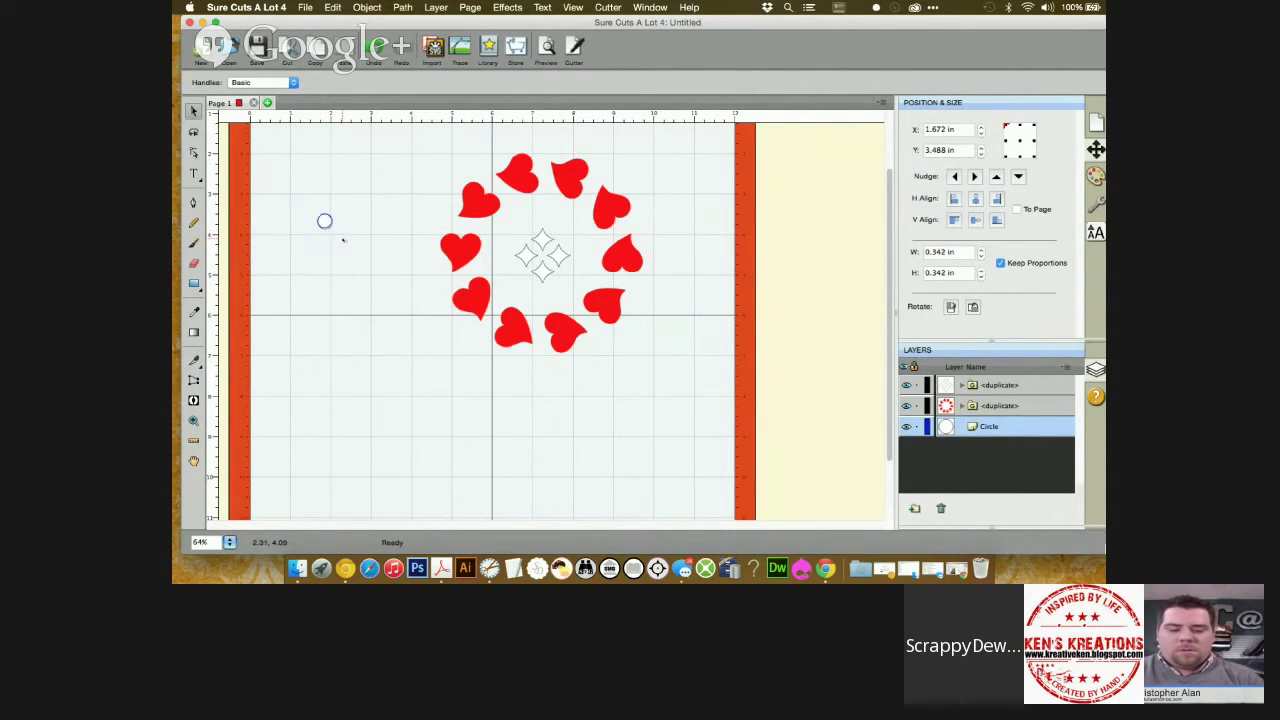
pyautogui.write('0.245')
pyautogui.press('Return')
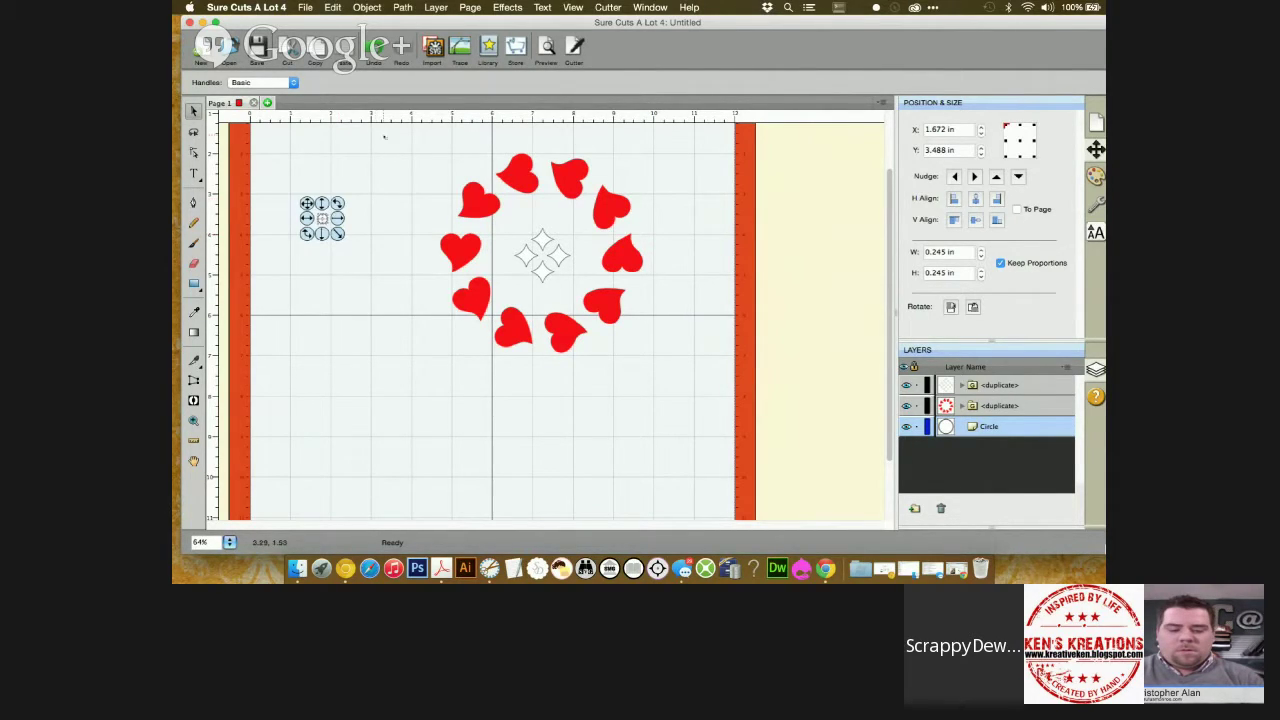
# Start Duplicate Rotated on the small circle and set 12 total copies, rotated evenly clockwise
pyautogui.click(367, 7)
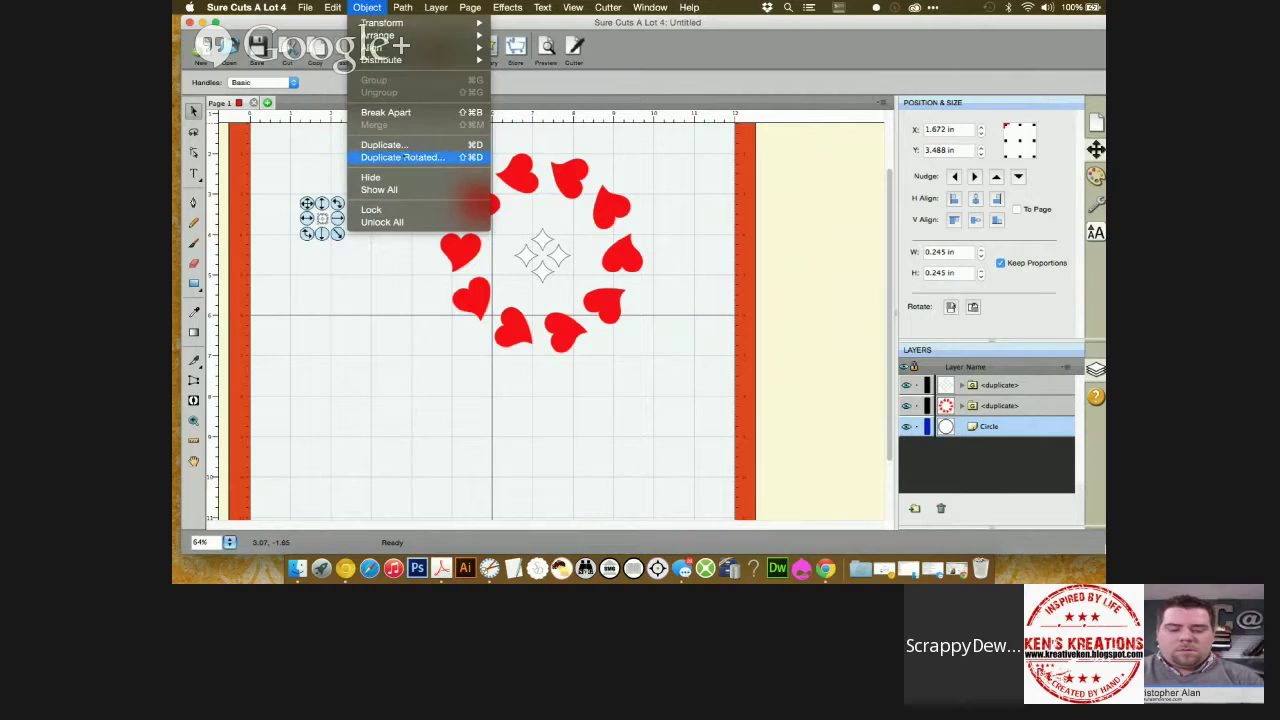
pyautogui.click(404, 157)
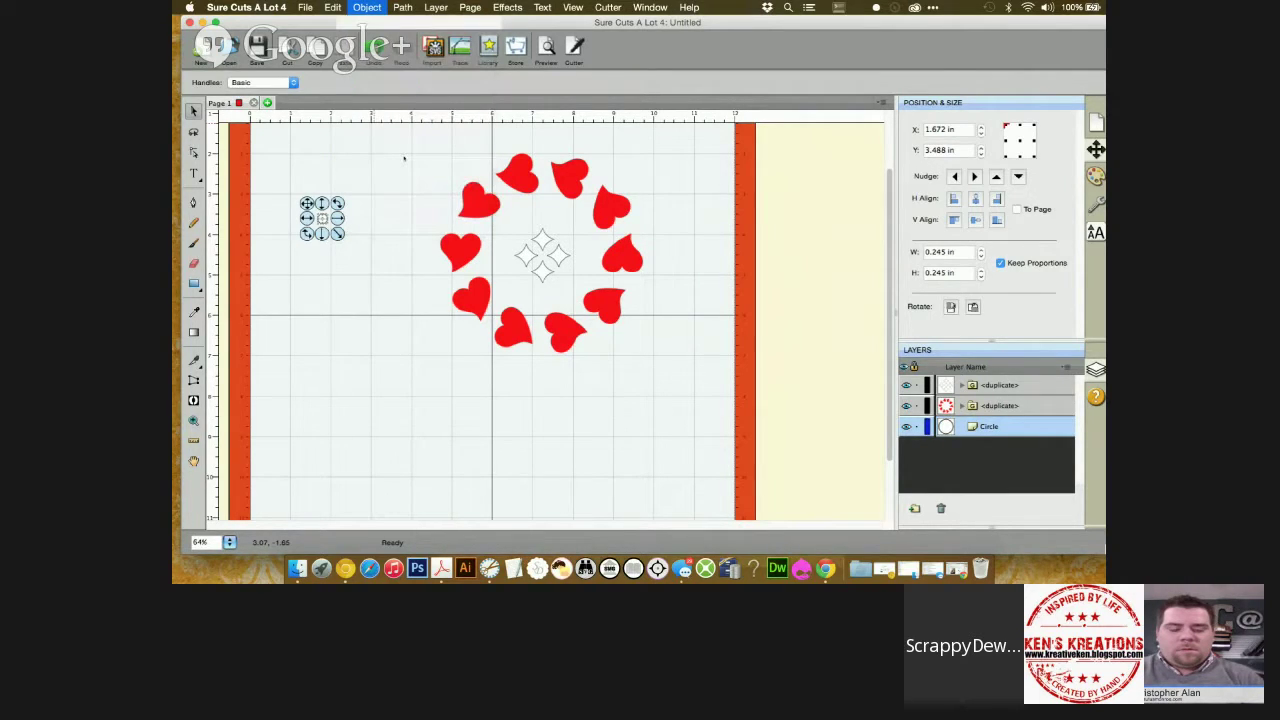
pyautogui.click(666, 216)
pyautogui.click(666, 216)
pyautogui.click(666, 216)
pyautogui.click(666, 216)
pyautogui.click(666, 216)
pyautogui.click(666, 216)
pyautogui.click(666, 216)
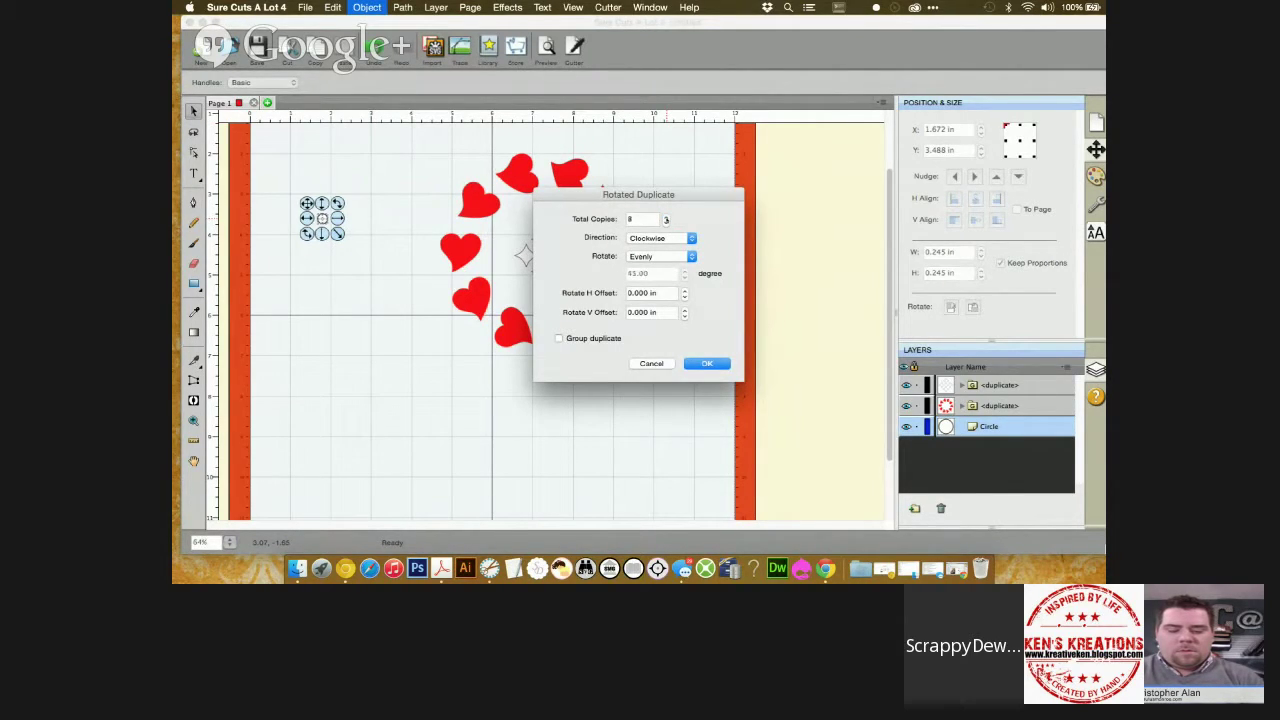
pyautogui.click(666, 216)
pyautogui.click(666, 216)
pyautogui.click(666, 216)
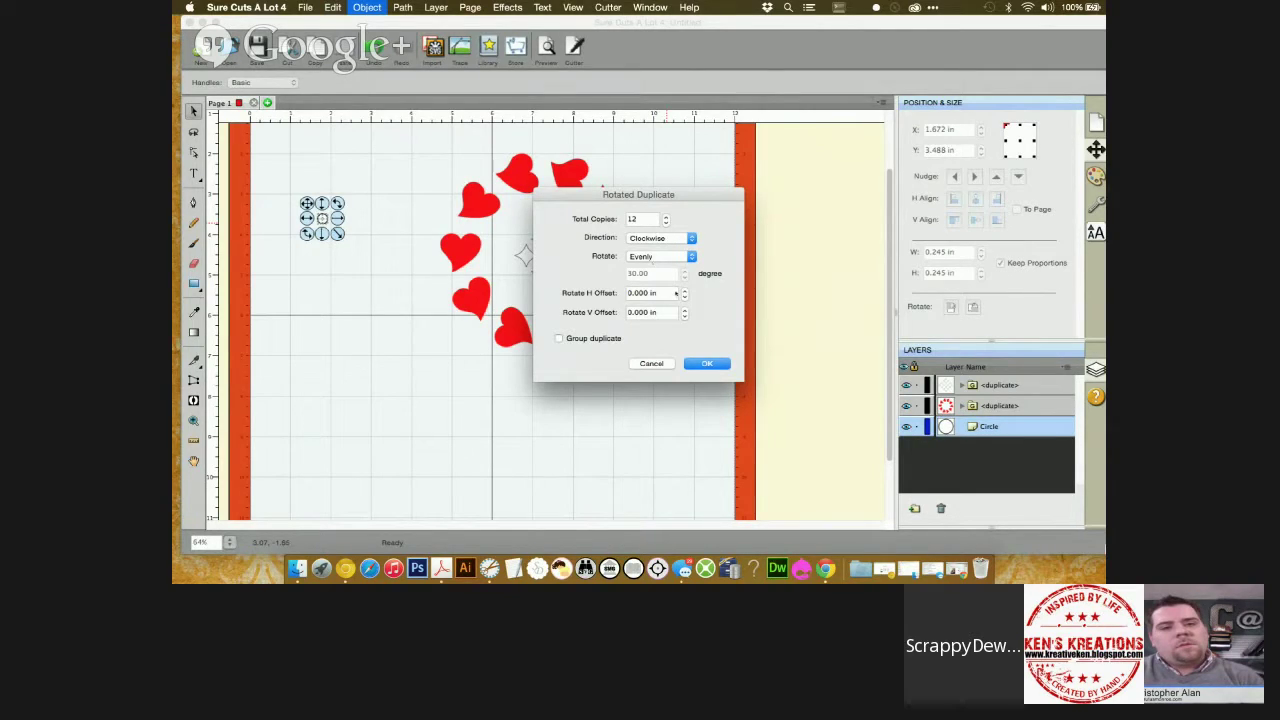
# Create the circle ring as grouped duplicates with a 1.10 in horizontal offset and place it between the hearts and diamonds
pyautogui.click(685, 290)
pyautogui.click(685, 290)
pyautogui.click(685, 290)
pyautogui.click(685, 290)
pyautogui.click(685, 290)
pyautogui.click(685, 290)
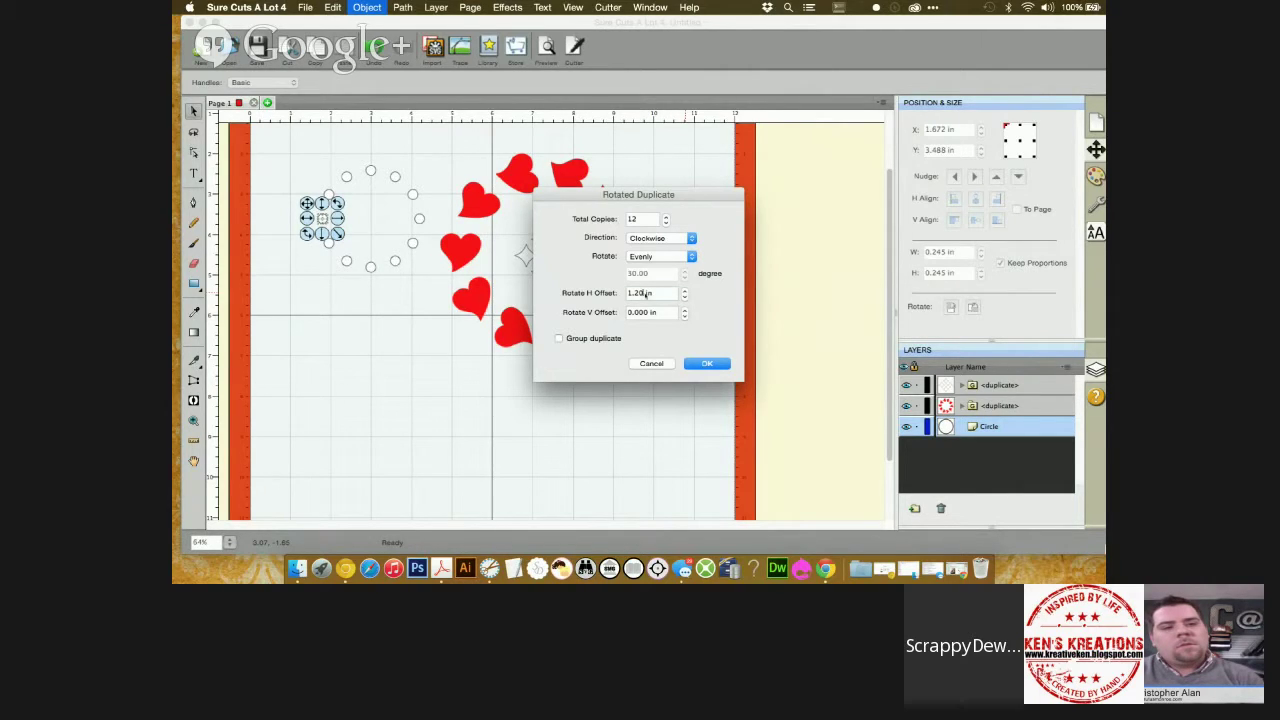
pyautogui.press('BackSpace')
pyautogui.press('BackSpace')
pyautogui.write('10')
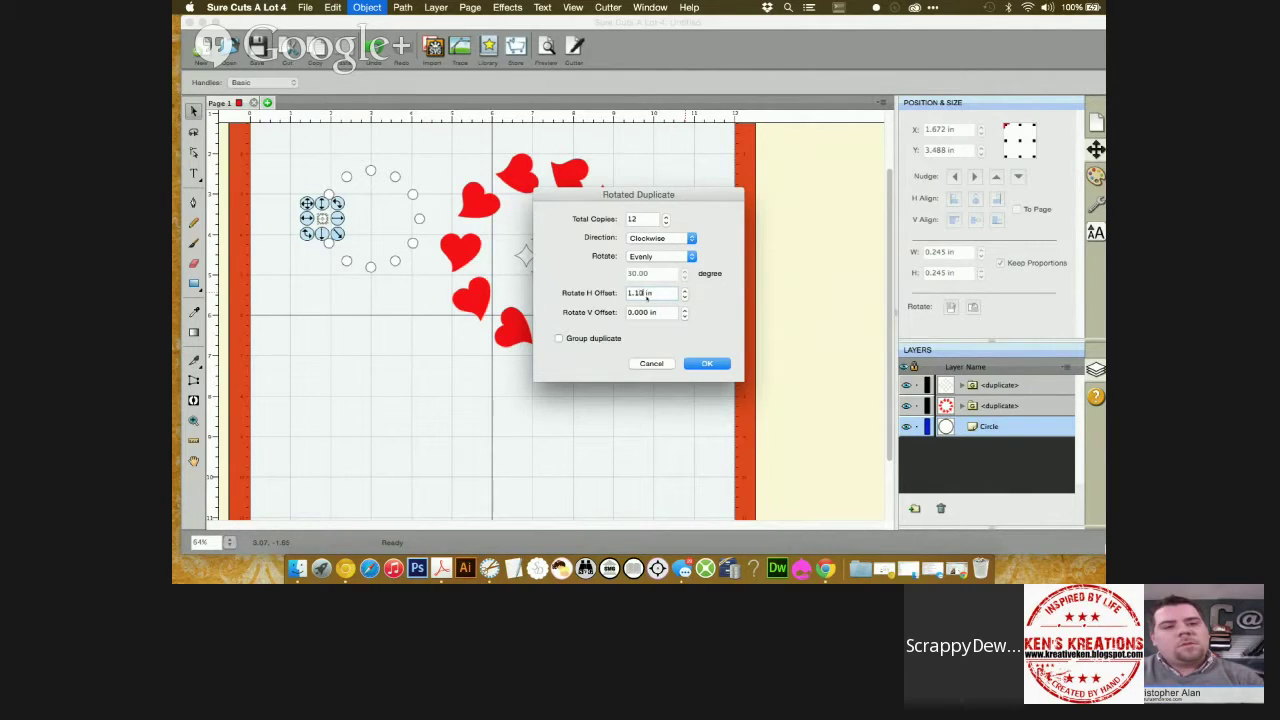
pyautogui.click(558, 339)
pyautogui.click(707, 364)
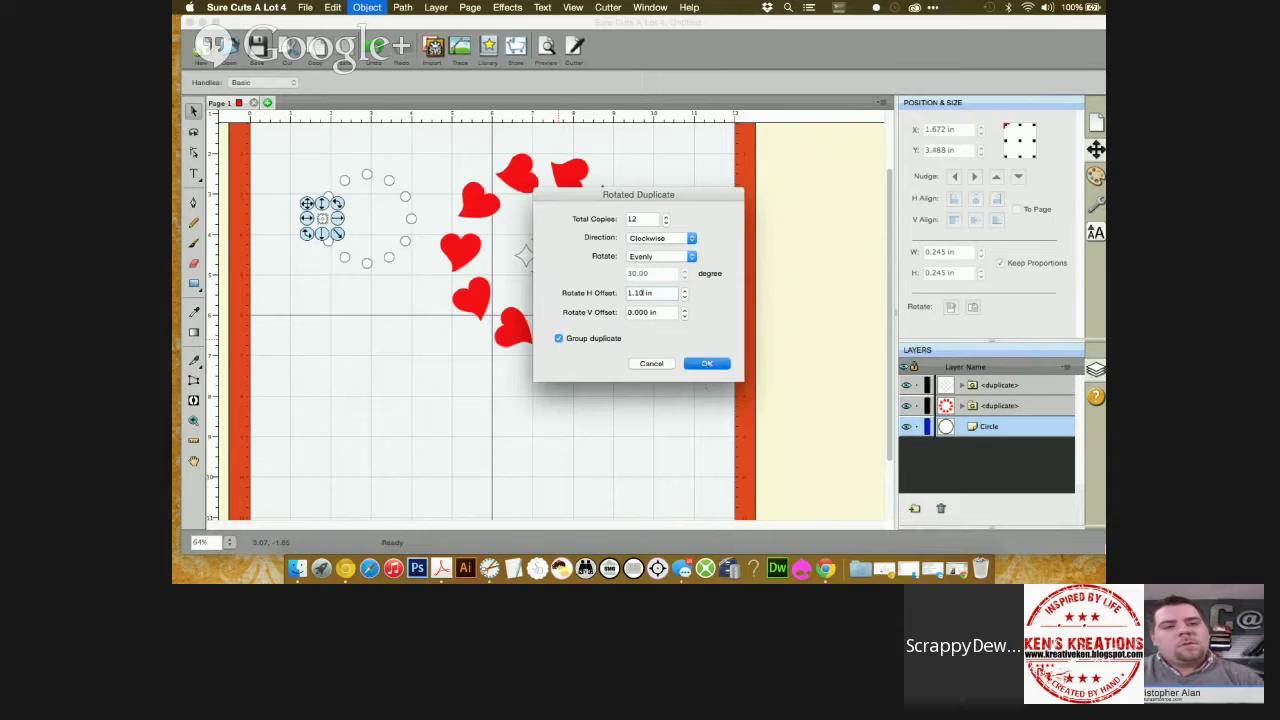
pyautogui.click(426, 235)
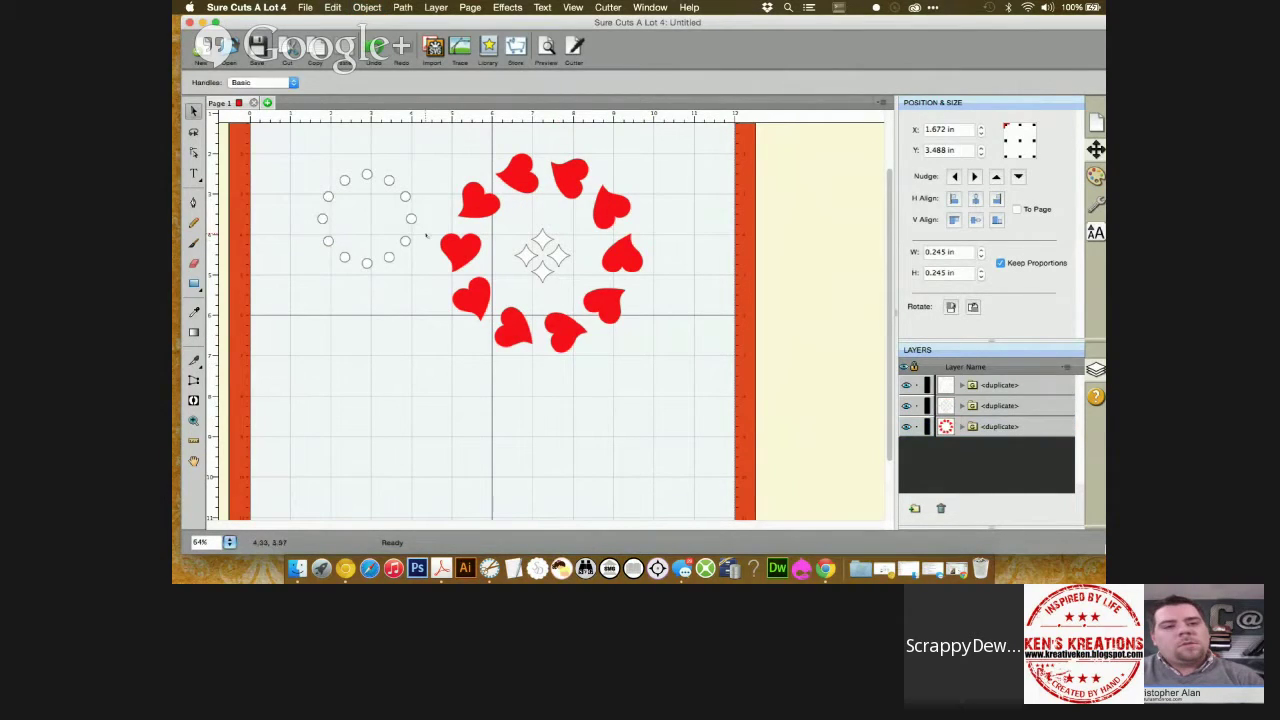
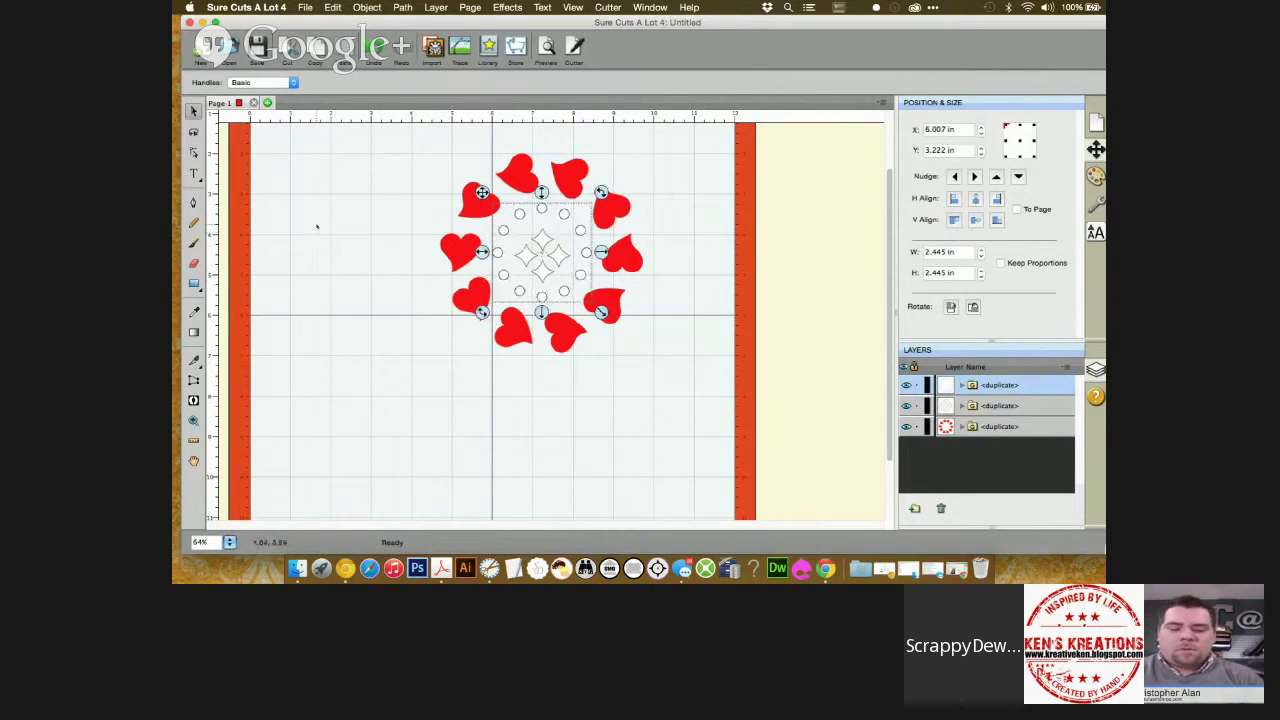
# Try centre-aligning all the pieces horizontally and vertically with the circle ring ungrouped, and undo back to the grouped rings
pyautogui.click(350, 368)
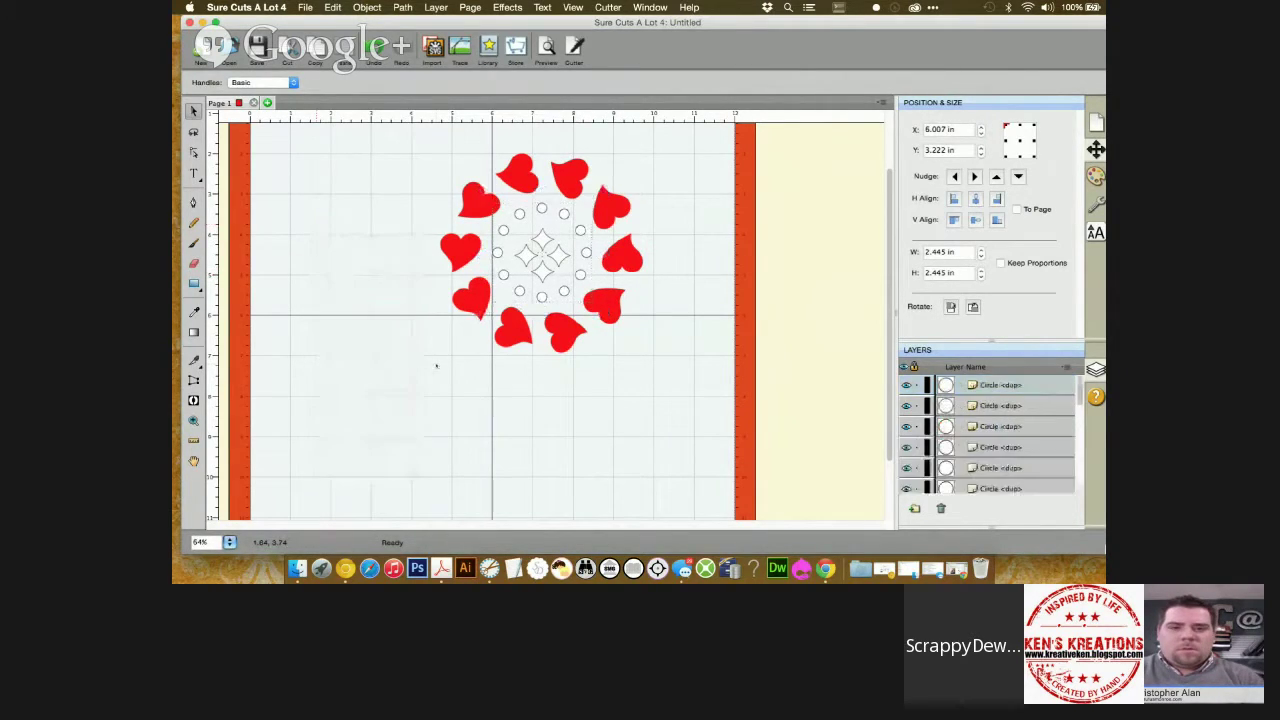
pyautogui.rightClick(332, 266)
pyautogui.click(362, 338)
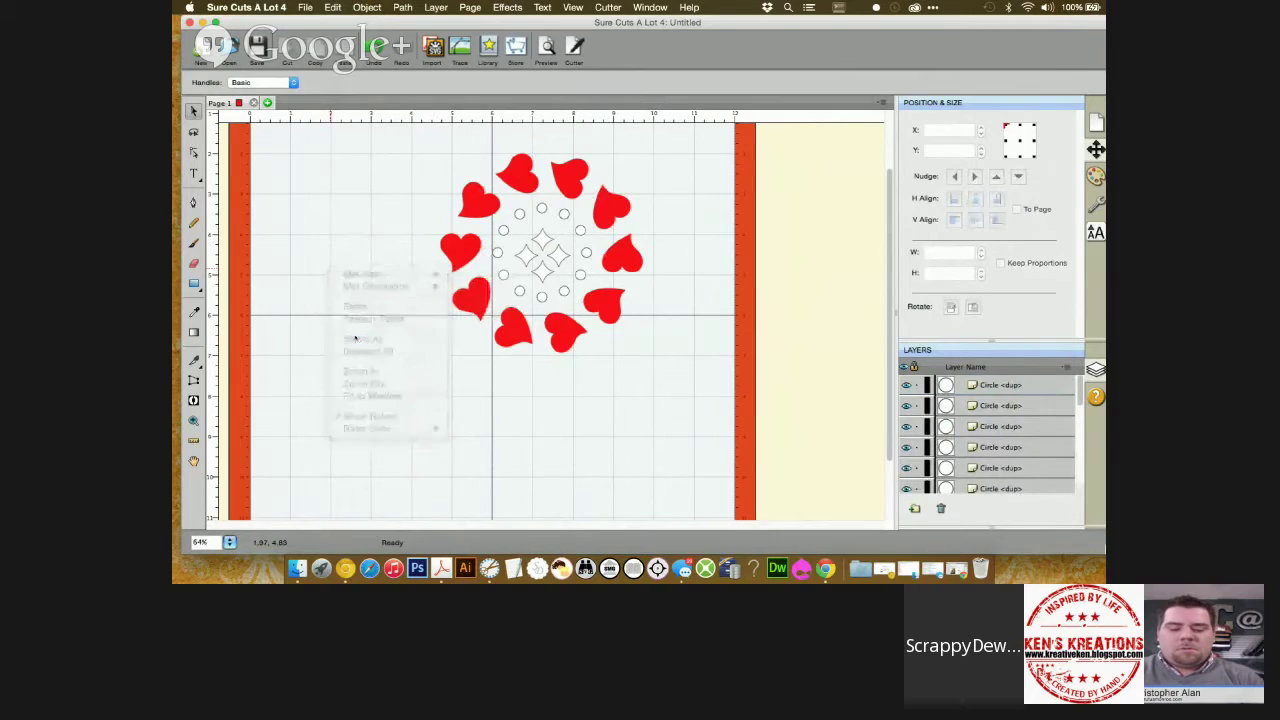
pyautogui.click(975, 199)
pyautogui.click(975, 220)
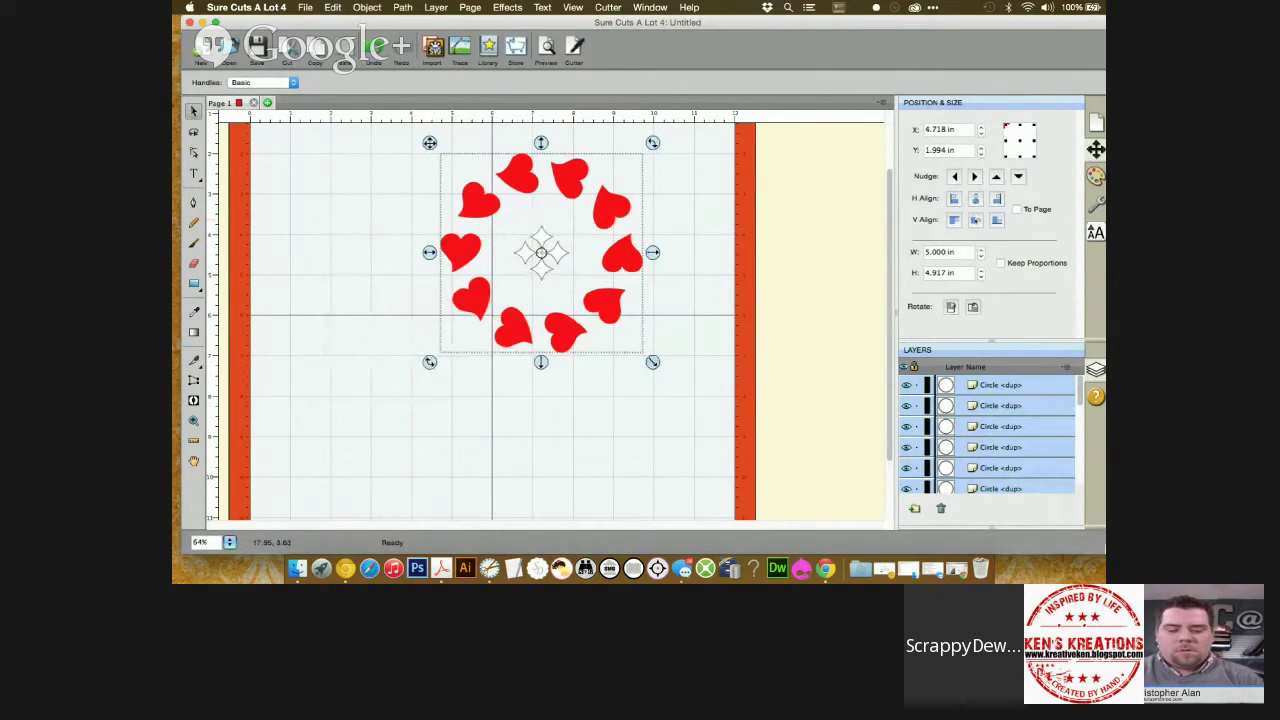
pyautogui.click(374, 46)
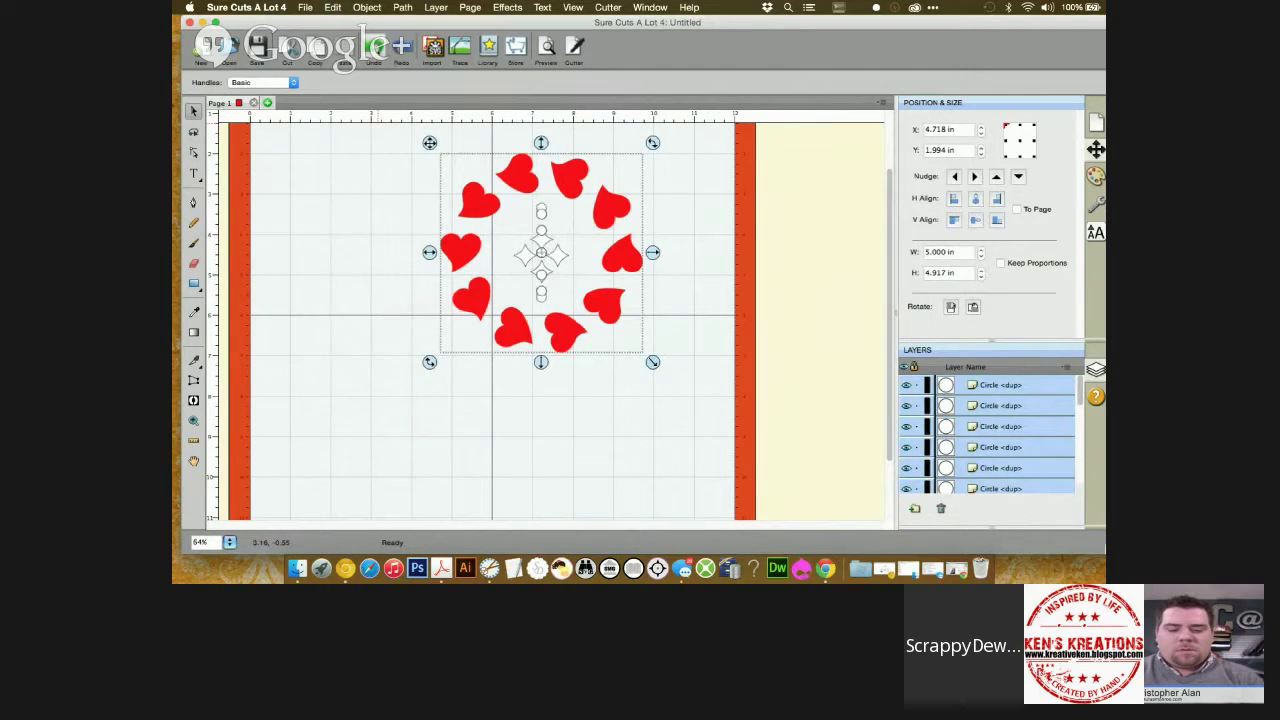
pyautogui.click(374, 46)
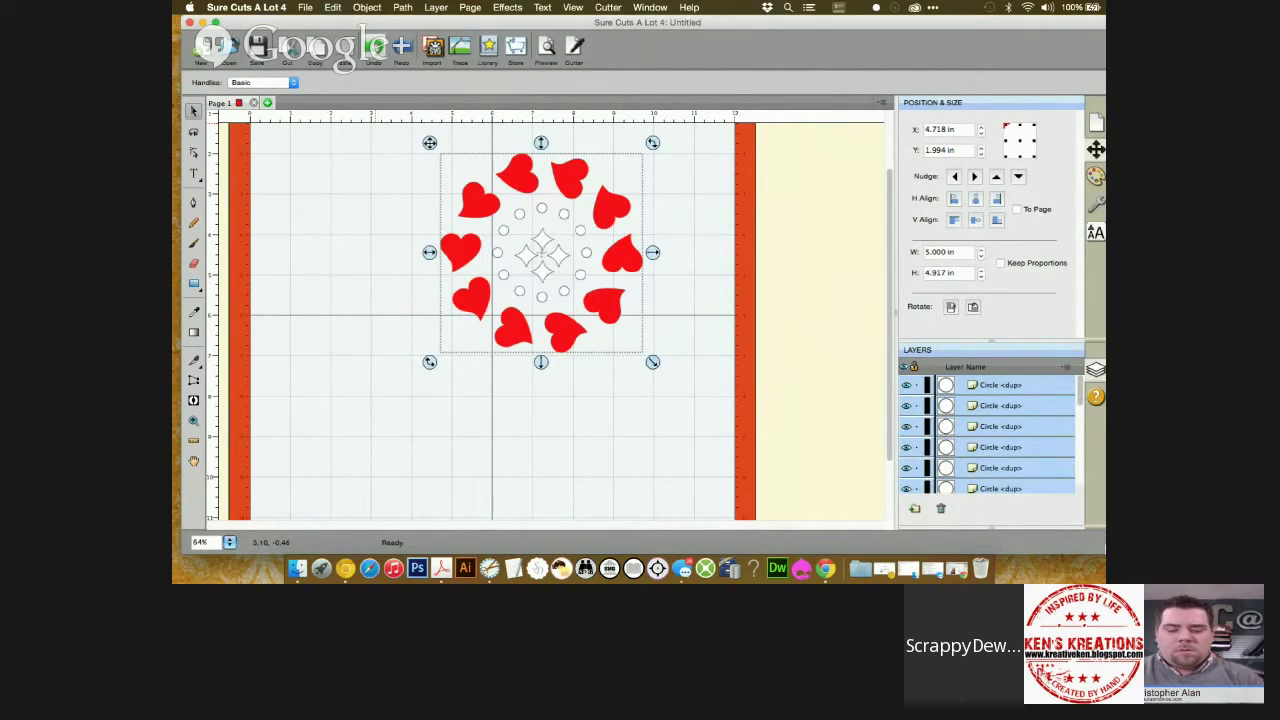
pyautogui.click(374, 46)
pyautogui.click(411, 183)
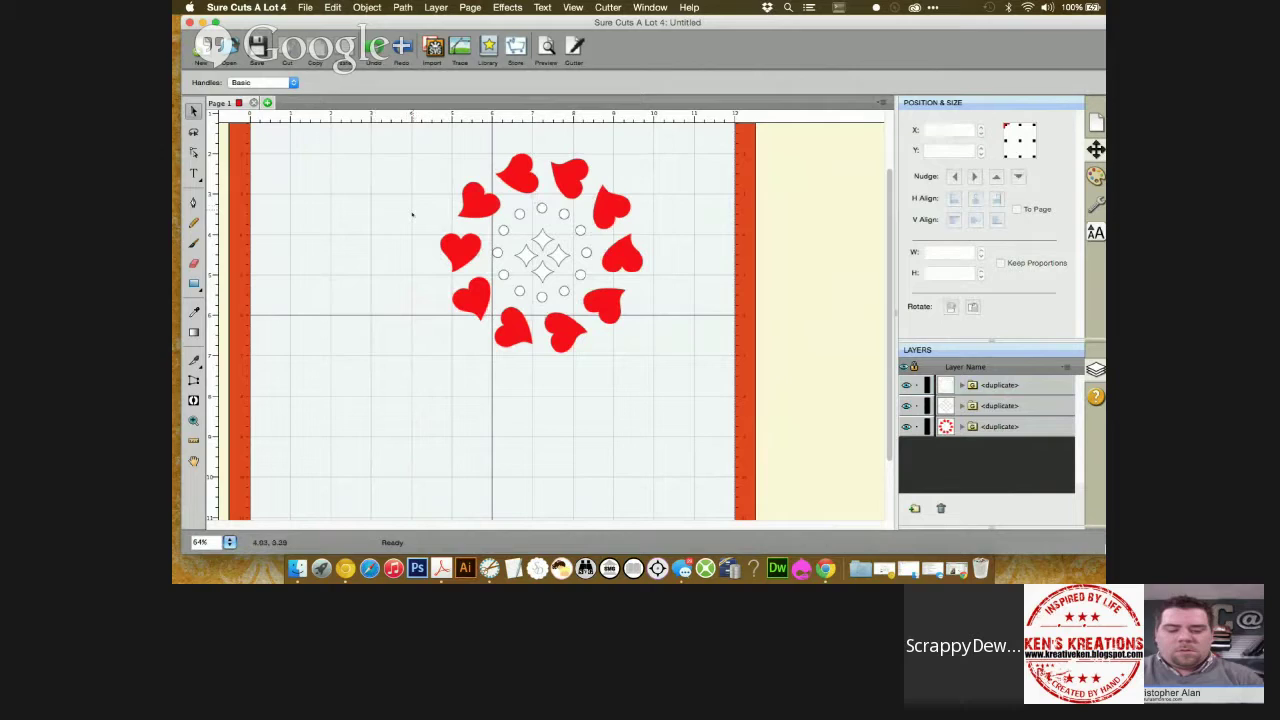
# Centre-align the heart, circle and diamond groups with each other horizontally and vertically
pyautogui.moveTo(397, 123); pyautogui.dragTo(657, 398)
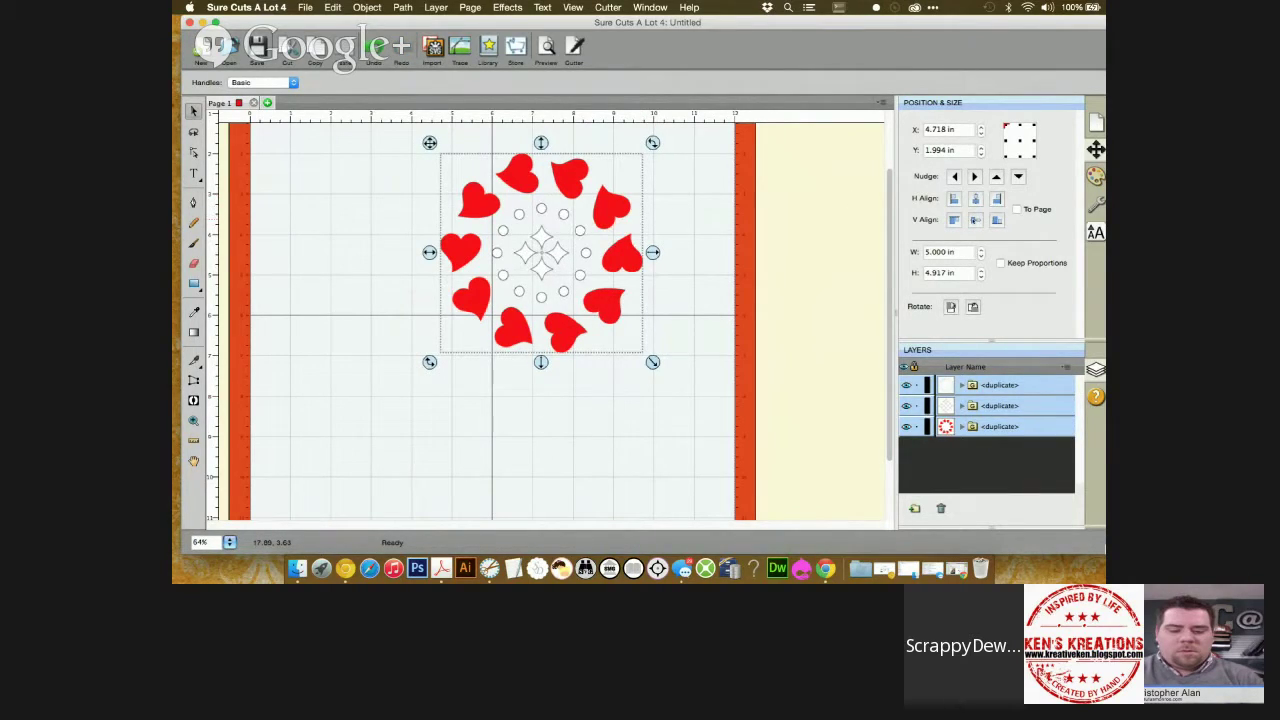
pyautogui.click(724, 242)
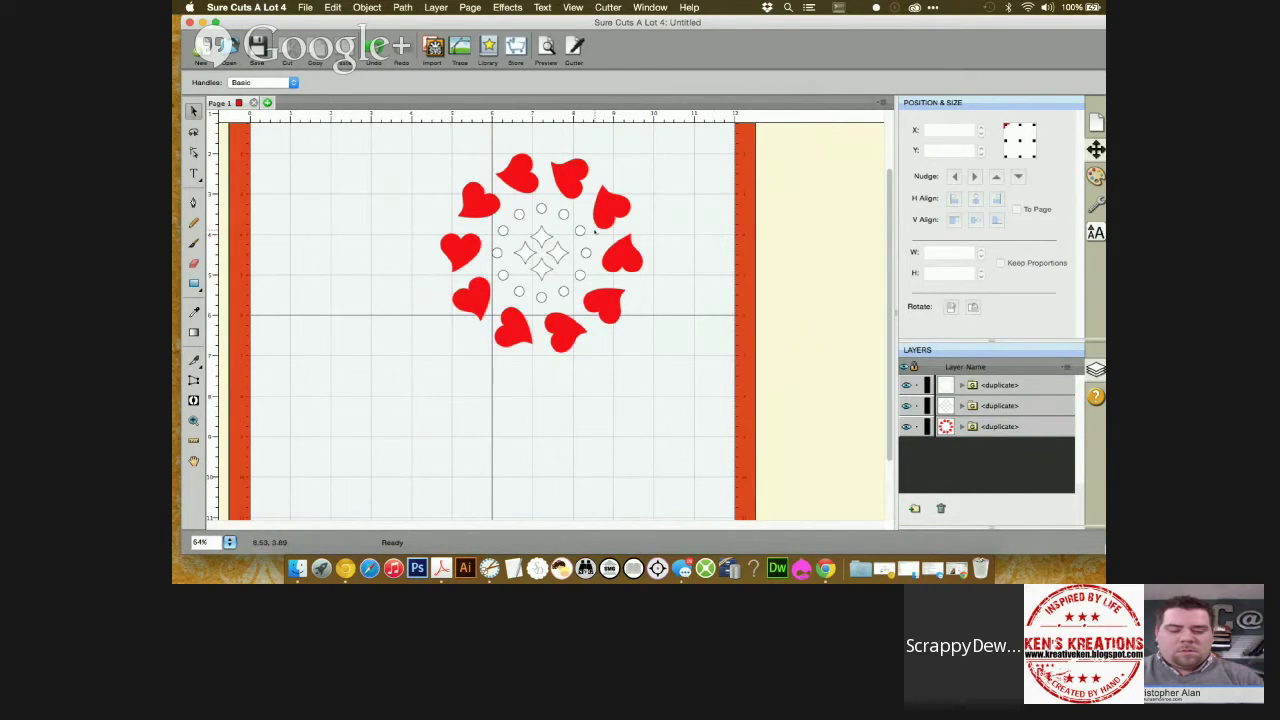
# Select all three groups and start a shadow layer for them with the type Shadow (Rounded)
pyautogui.rightClick(344, 209)
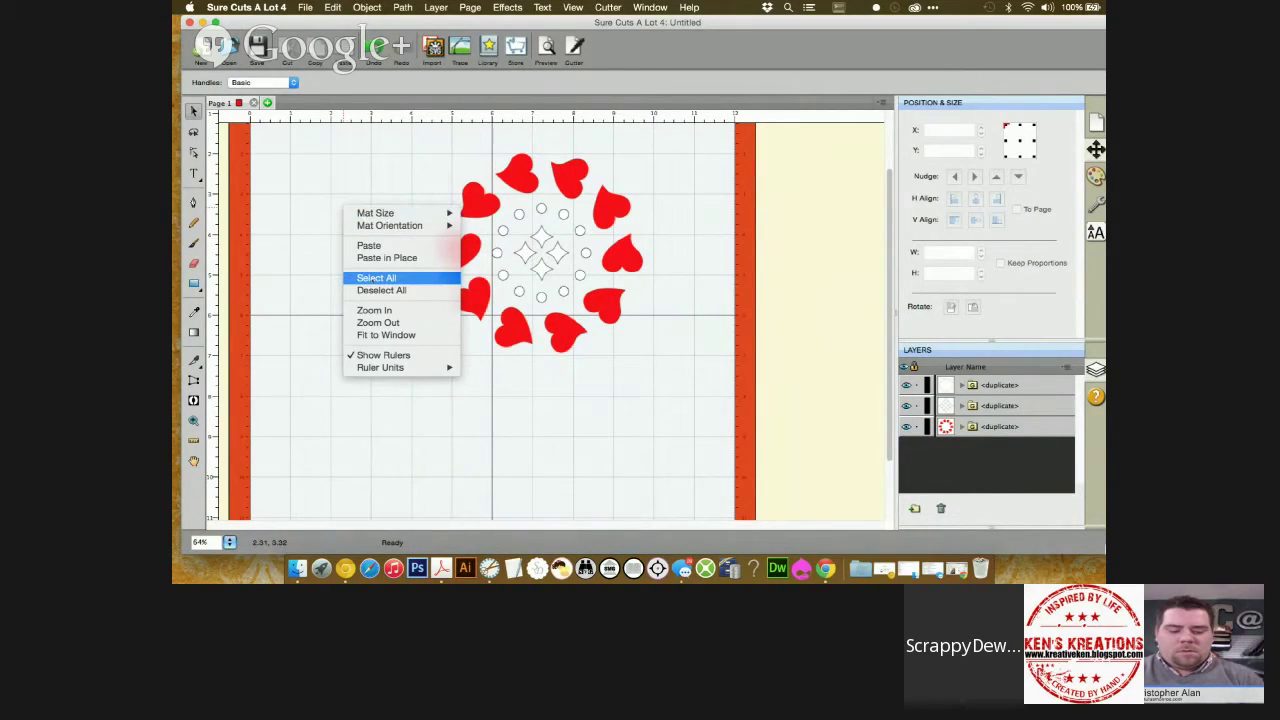
pyautogui.click(372, 282)
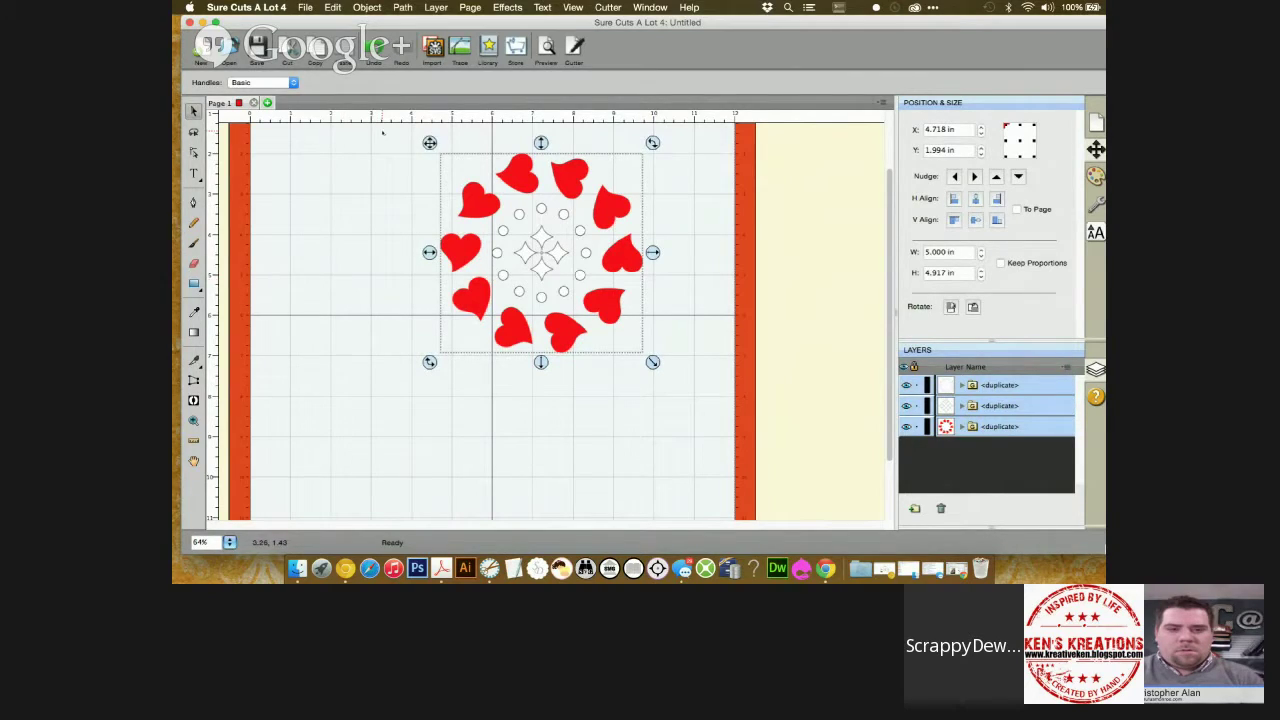
pyautogui.rightClick(397, 181)
pyautogui.moveTo(435, 212)
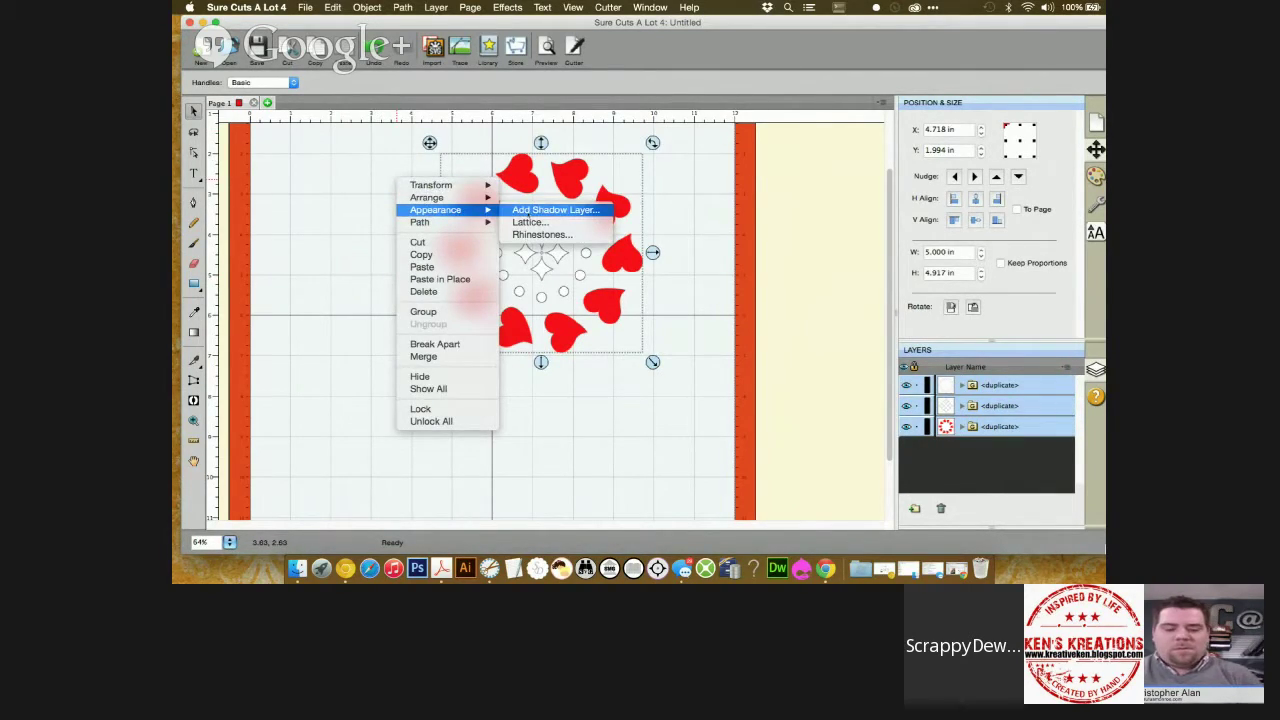
pyautogui.click(556, 210)
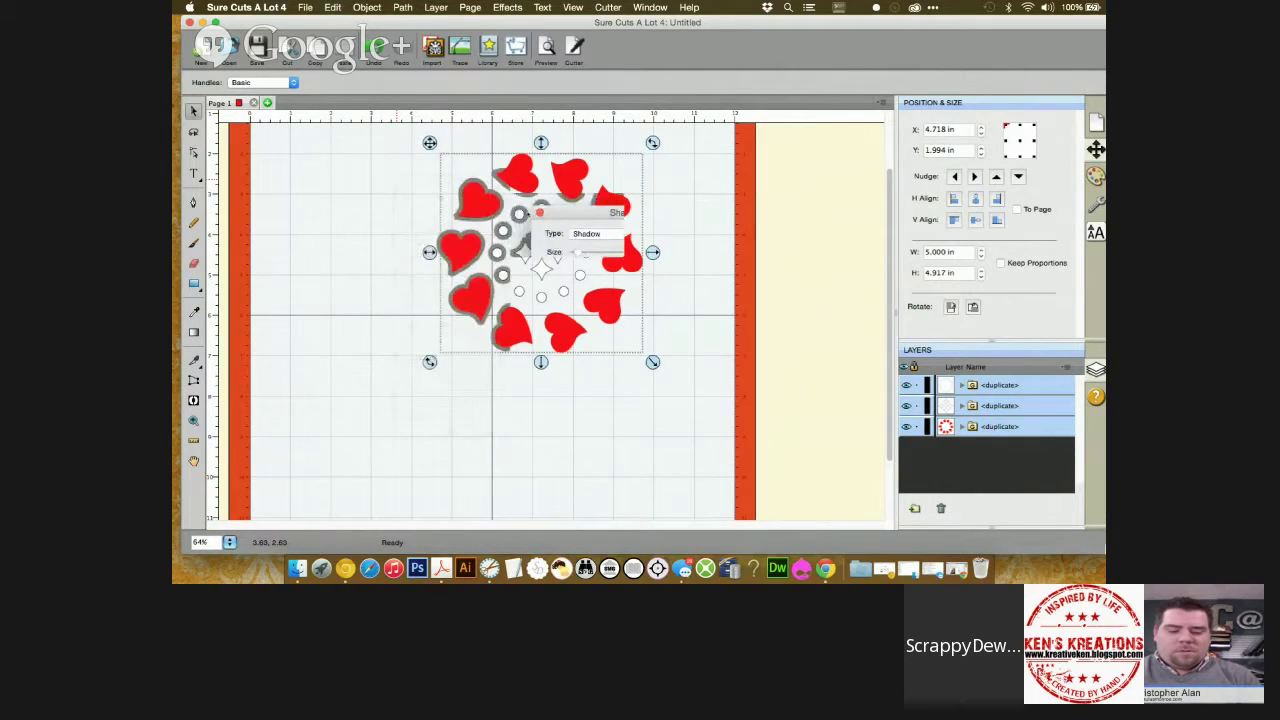
pyautogui.click(620, 233)
pyautogui.click(623, 247)
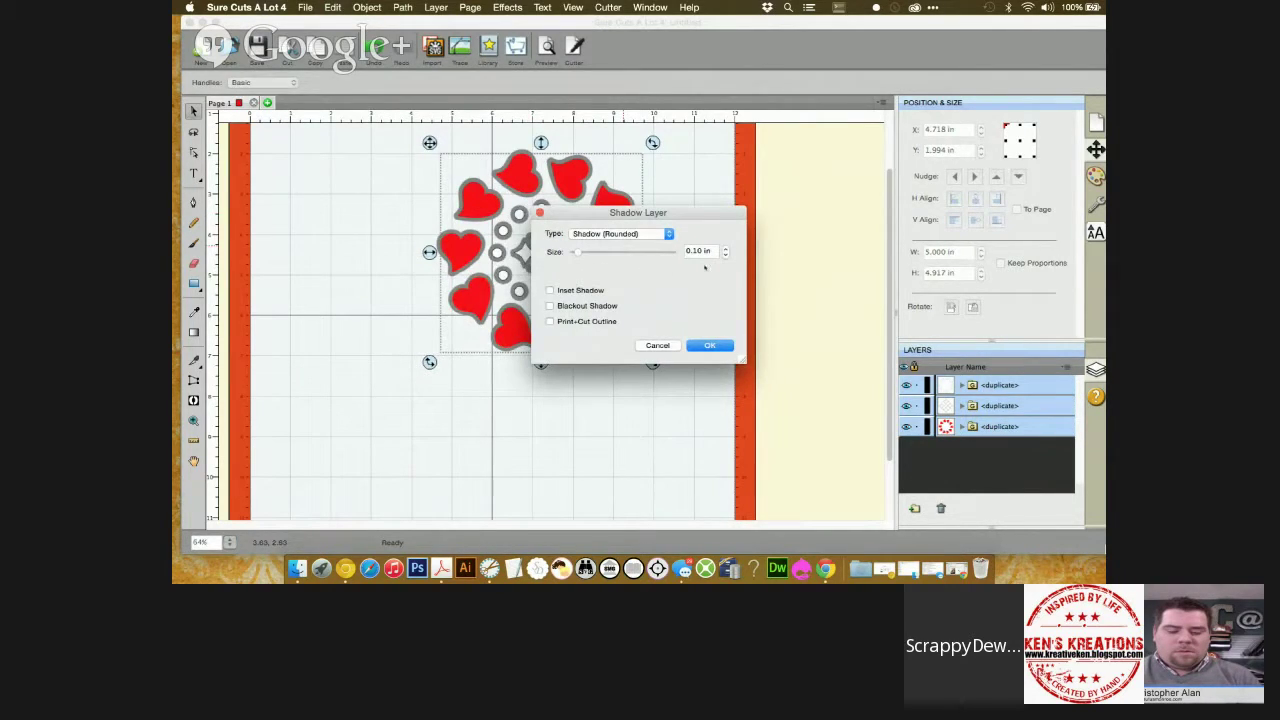
# Reposition the Shadow Layer dialog clear of the design and set the shadow size to 0.30 in
pyautogui.moveTo(697, 230); pyautogui.dragTo(821, 226)
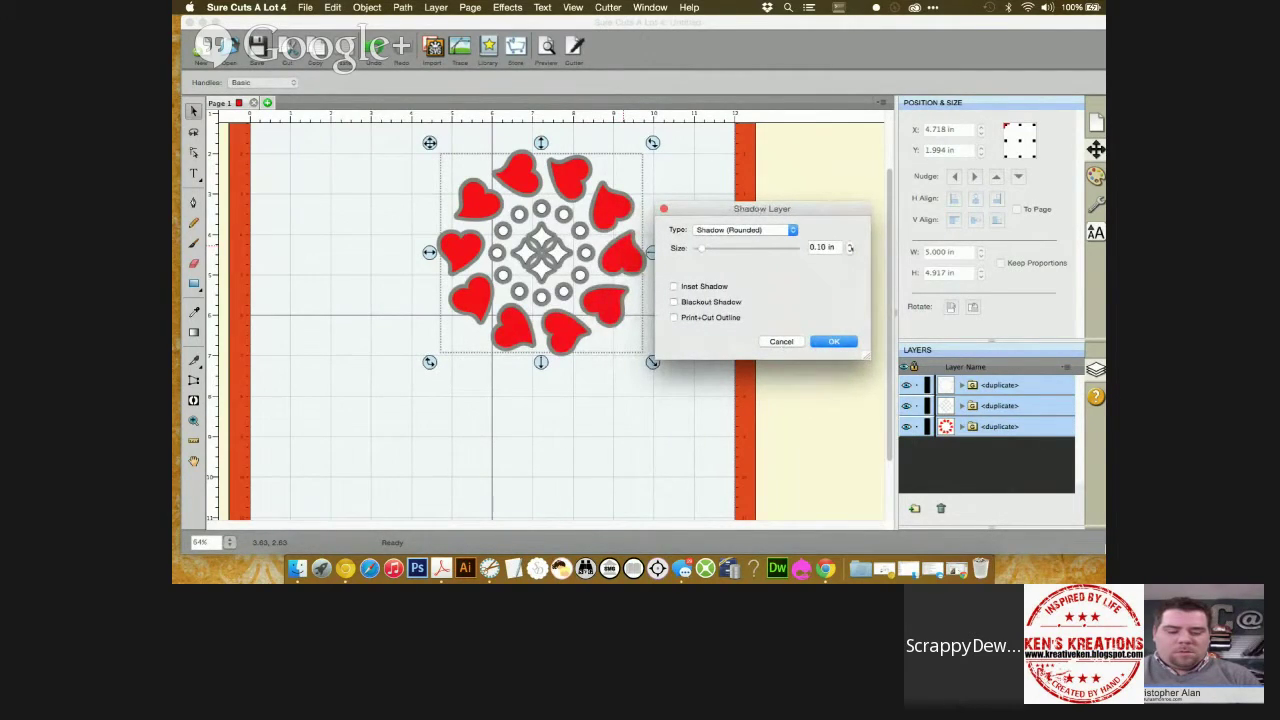
pyautogui.click(850, 244)
pyautogui.click(850, 244)
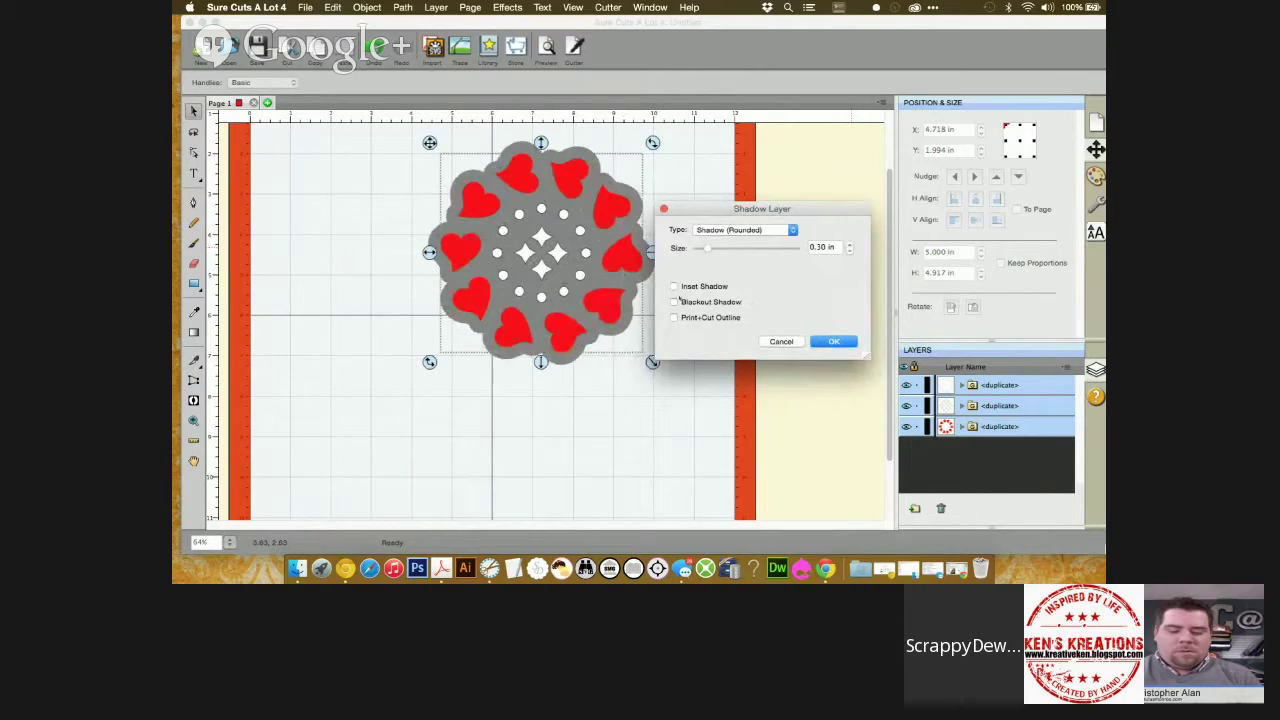
# Create the rounded shadow layer with Blackout Shadow enabled, and lock the three duplicate groups above it
pyautogui.click(674, 302)
pyautogui.click(834, 342)
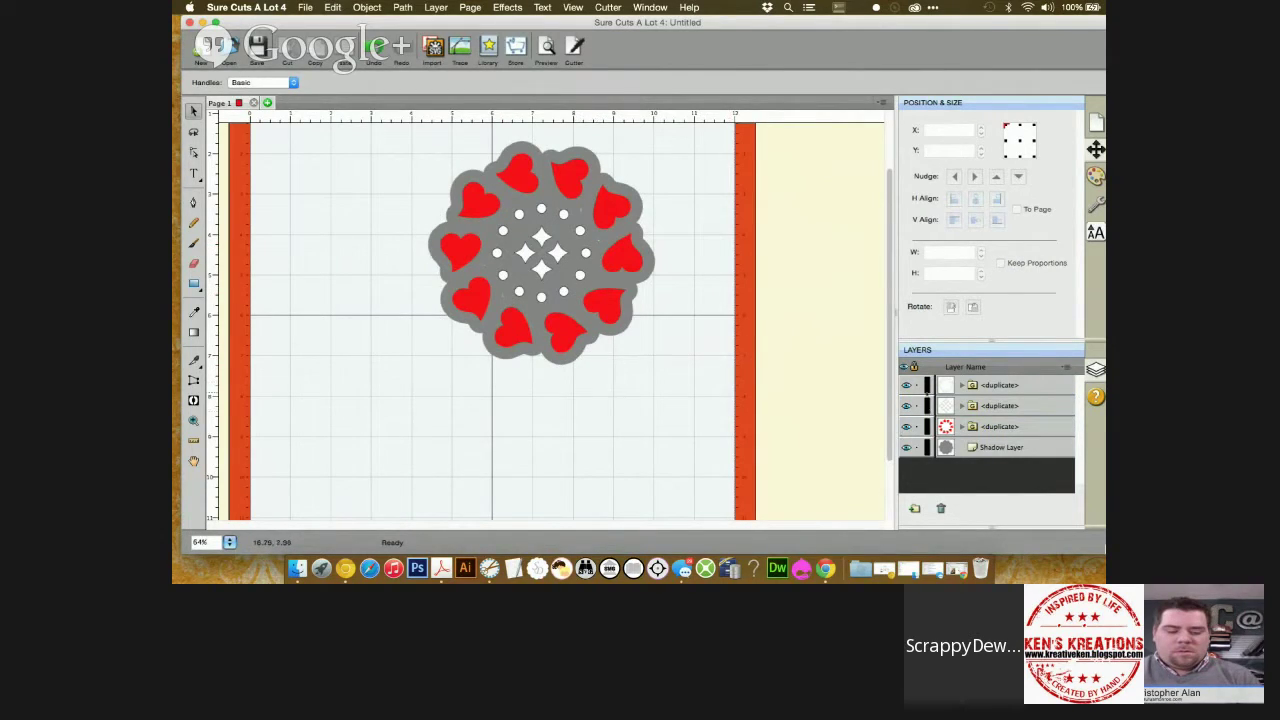
pyautogui.click(916, 385)
pyautogui.click(917, 406)
pyautogui.click(917, 427)
# Break the grey shadow layer apart and expand its folder to list the separate pieces
pyautogui.click(1000, 447)
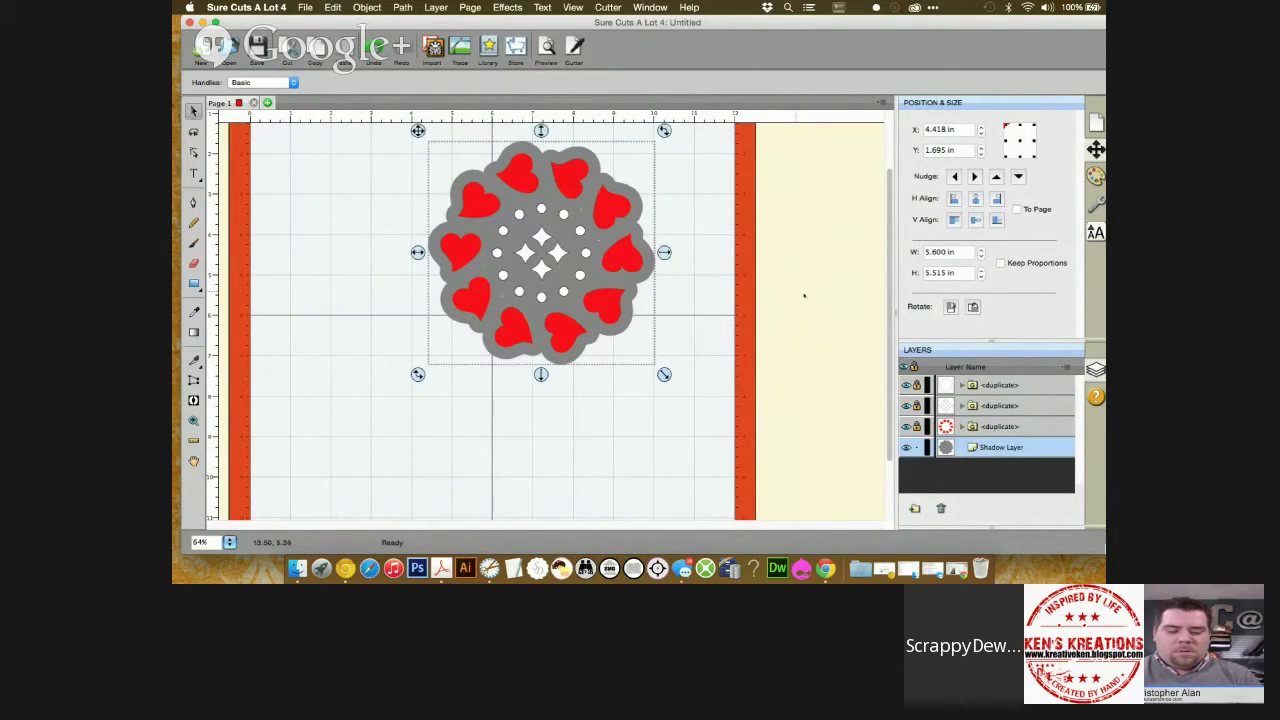
pyautogui.click(367, 7)
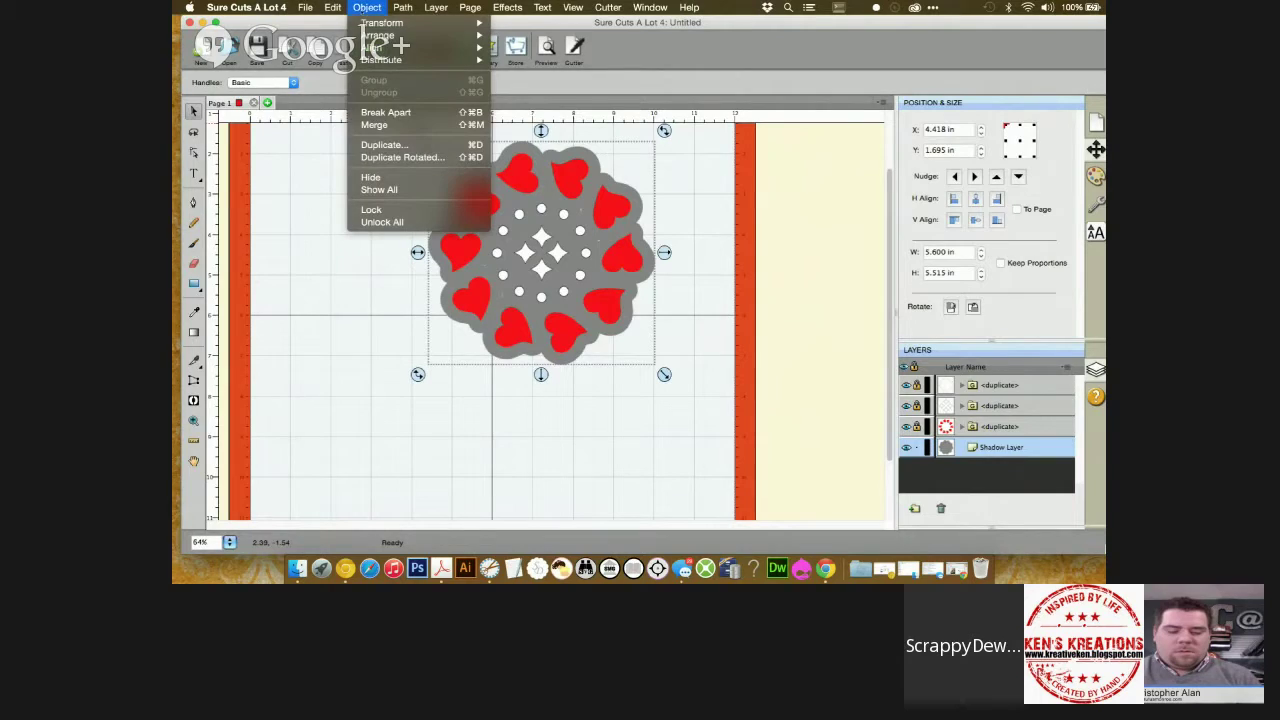
pyautogui.click(390, 112)
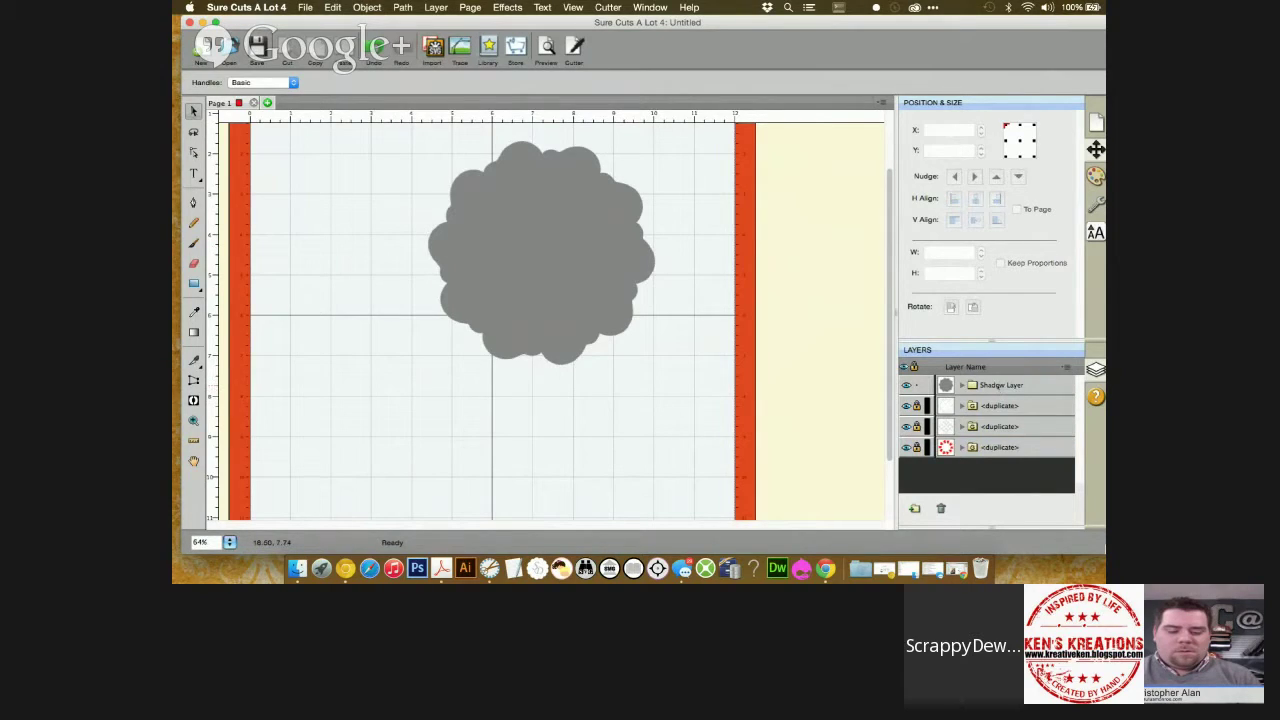
pyautogui.click(1005, 385)
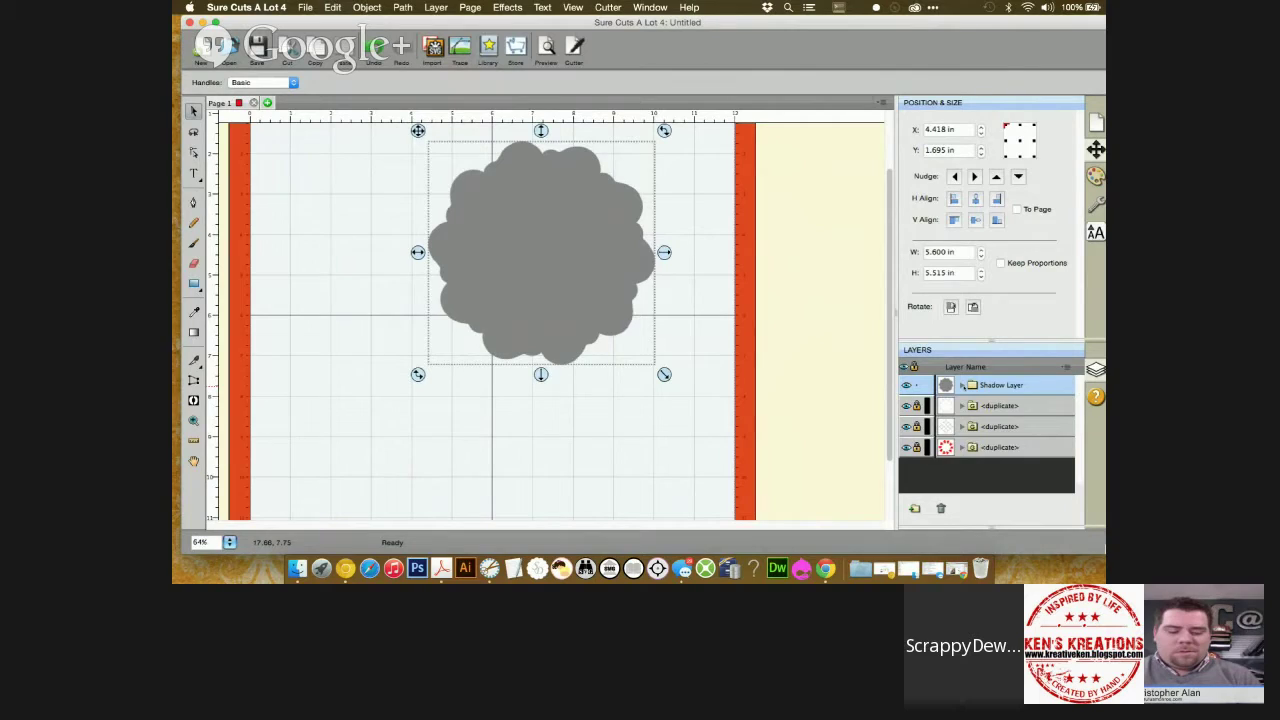
pyautogui.click(962, 385)
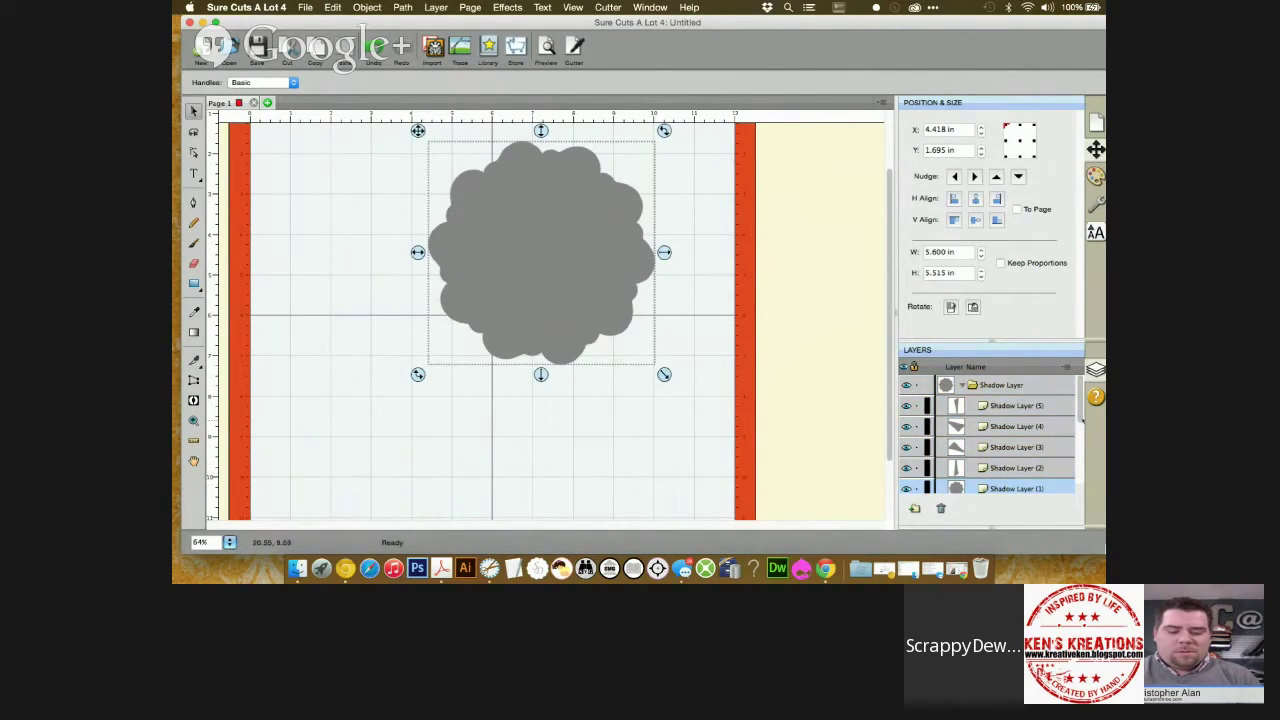
# Raise Shadow Layer (1) to the top and out of its folder, and delete the folder holding the leftover fragments
pyautogui.scroll(-1, 1081, 422)
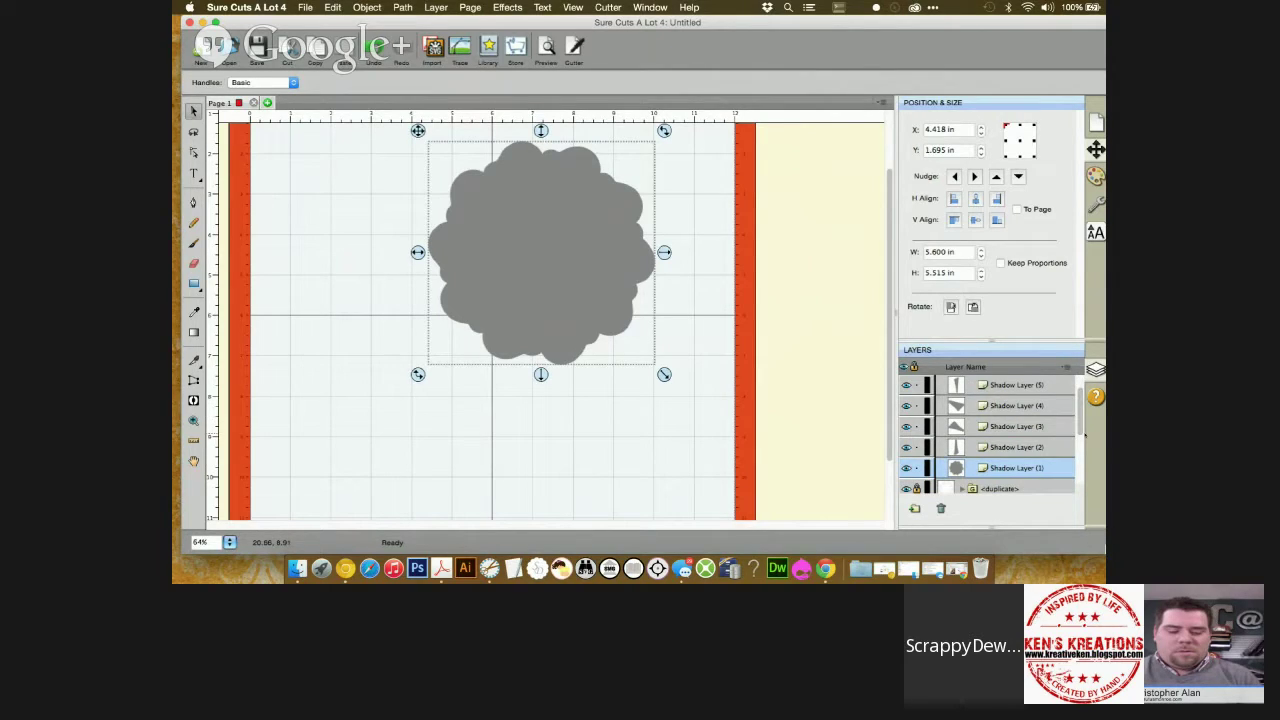
pyautogui.click(1065, 368)
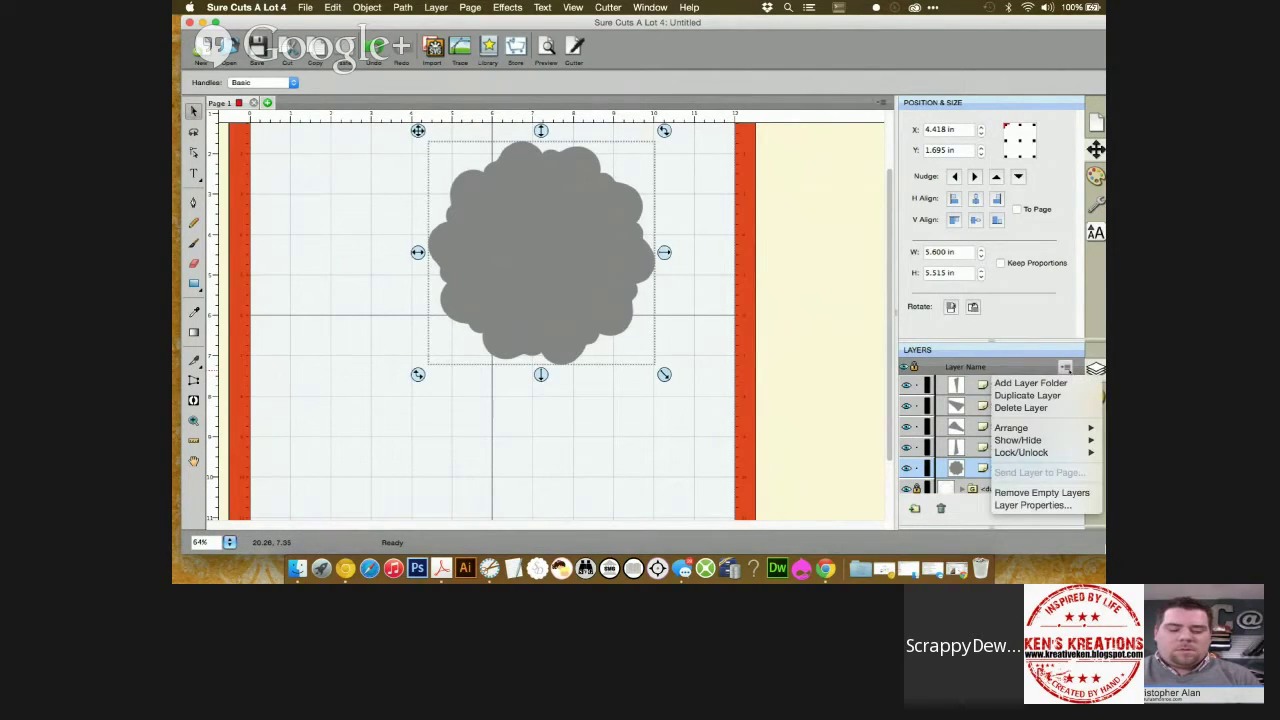
pyautogui.moveTo(1040, 428)
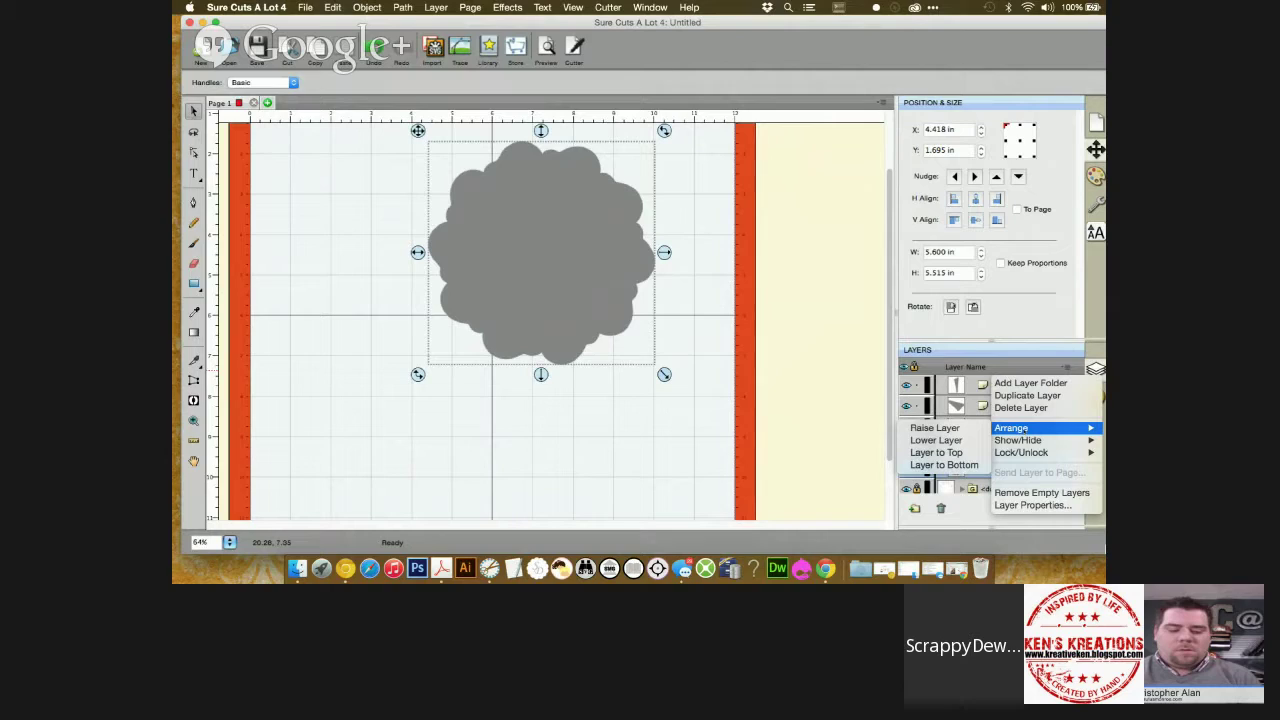
pyautogui.click(953, 453)
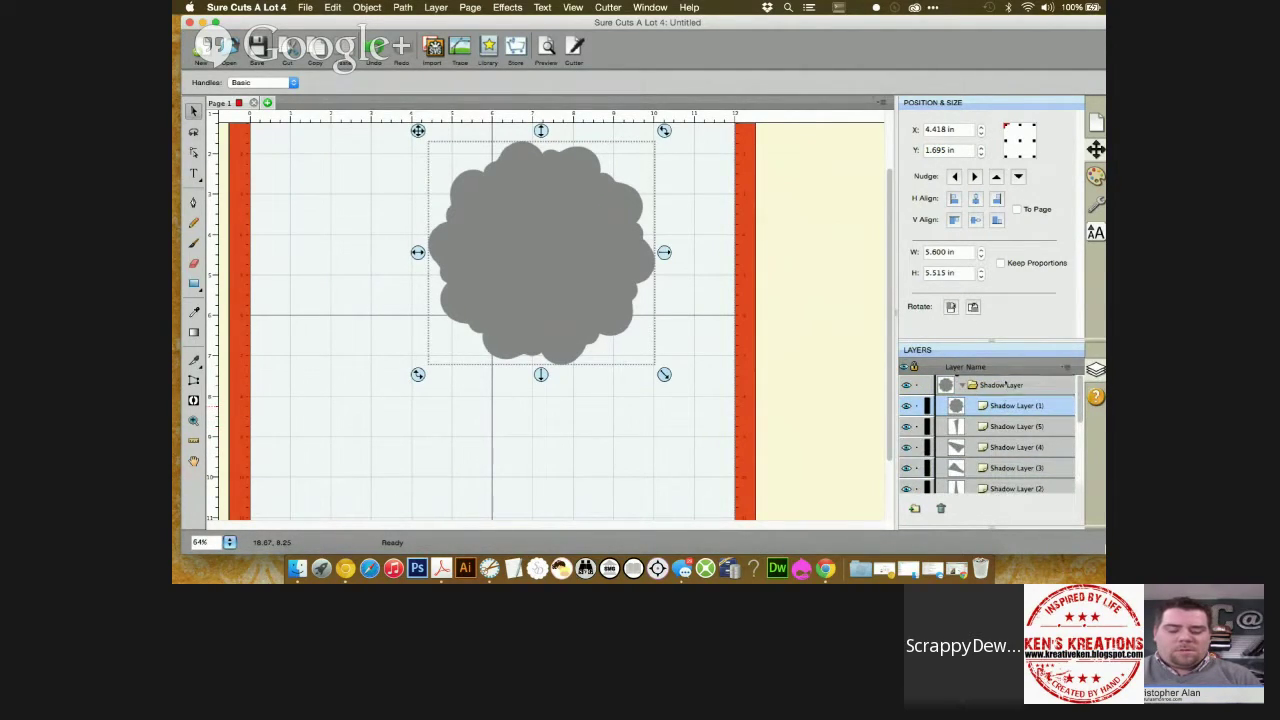
pyautogui.moveTo(1003, 384); pyautogui.dragTo(1004, 384)
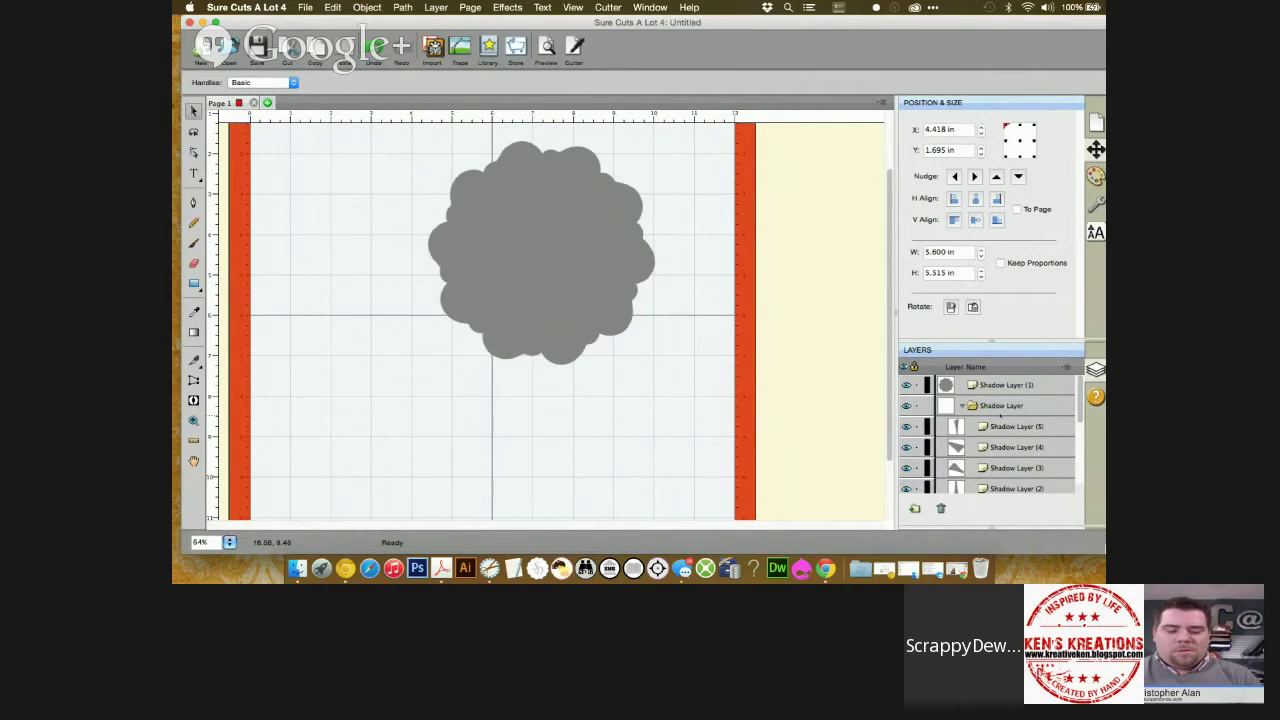
pyautogui.click(1000, 406)
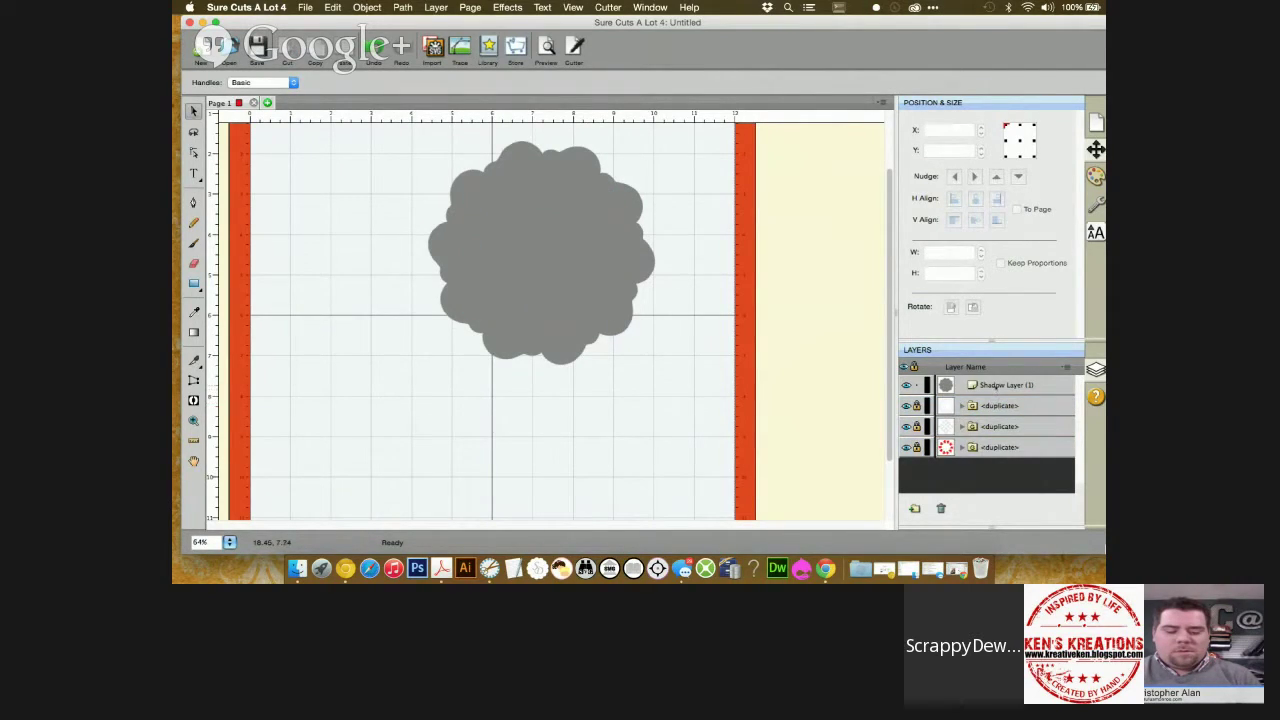
# Fill Shadow Layer (1) with the dark red colour from the saved swatches
pyautogui.click(1001, 386)
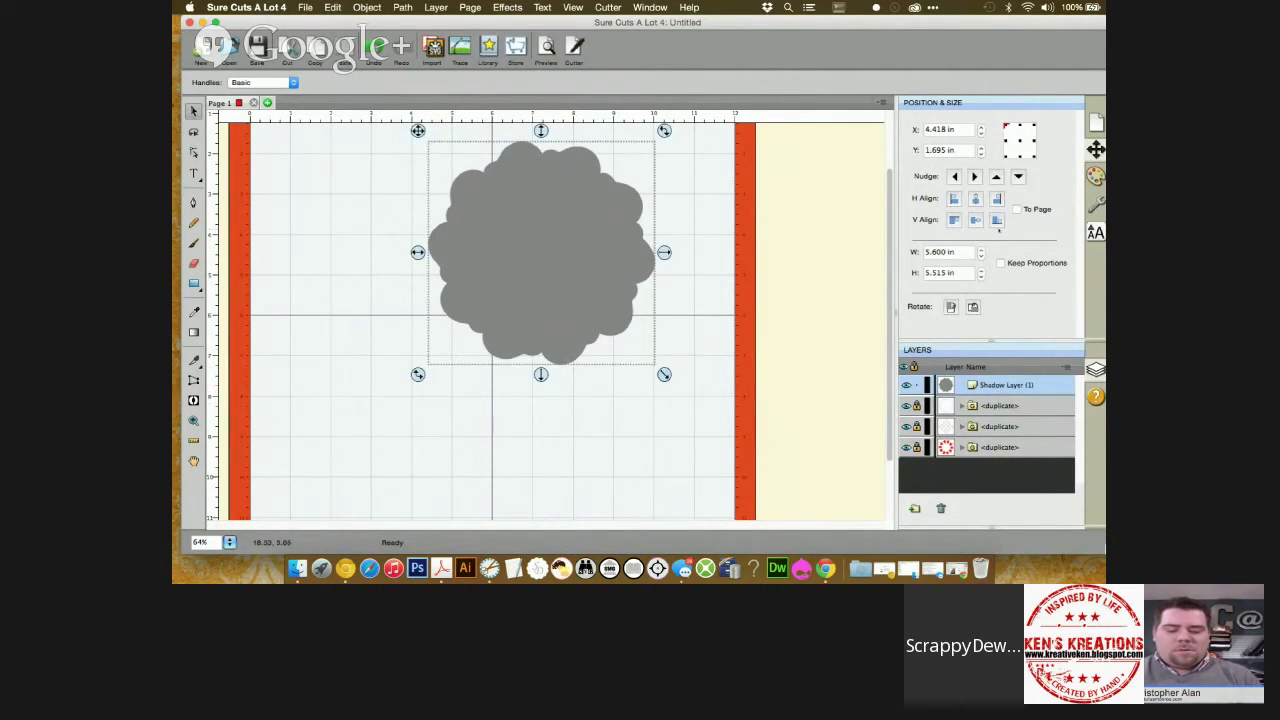
pyautogui.click(1096, 176)
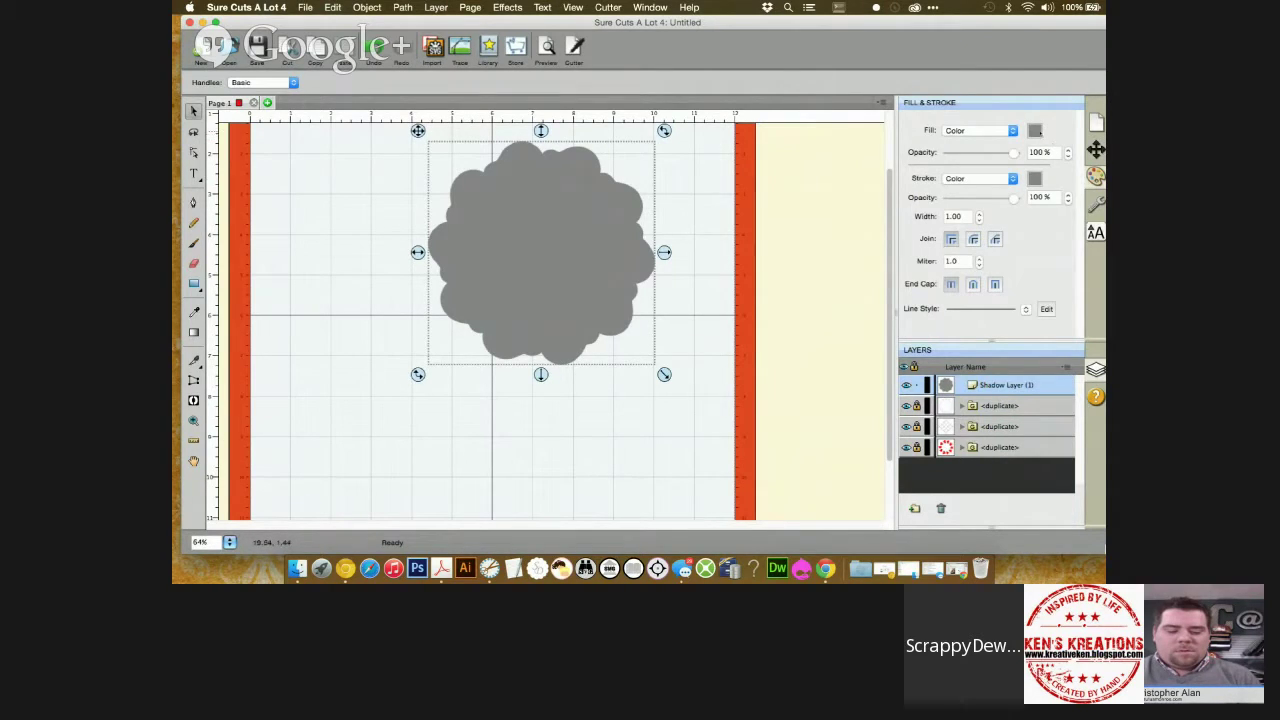
pyautogui.click(1034, 130)
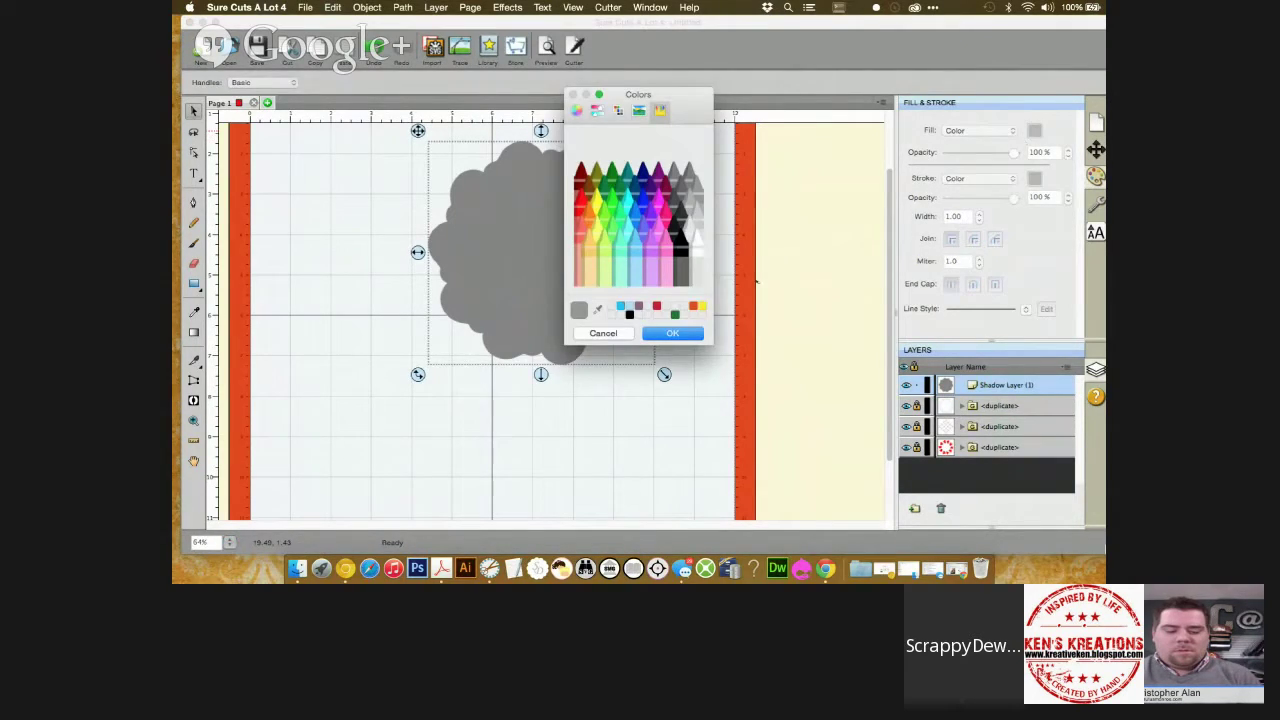
pyautogui.click(656, 305)
pyautogui.click(679, 337)
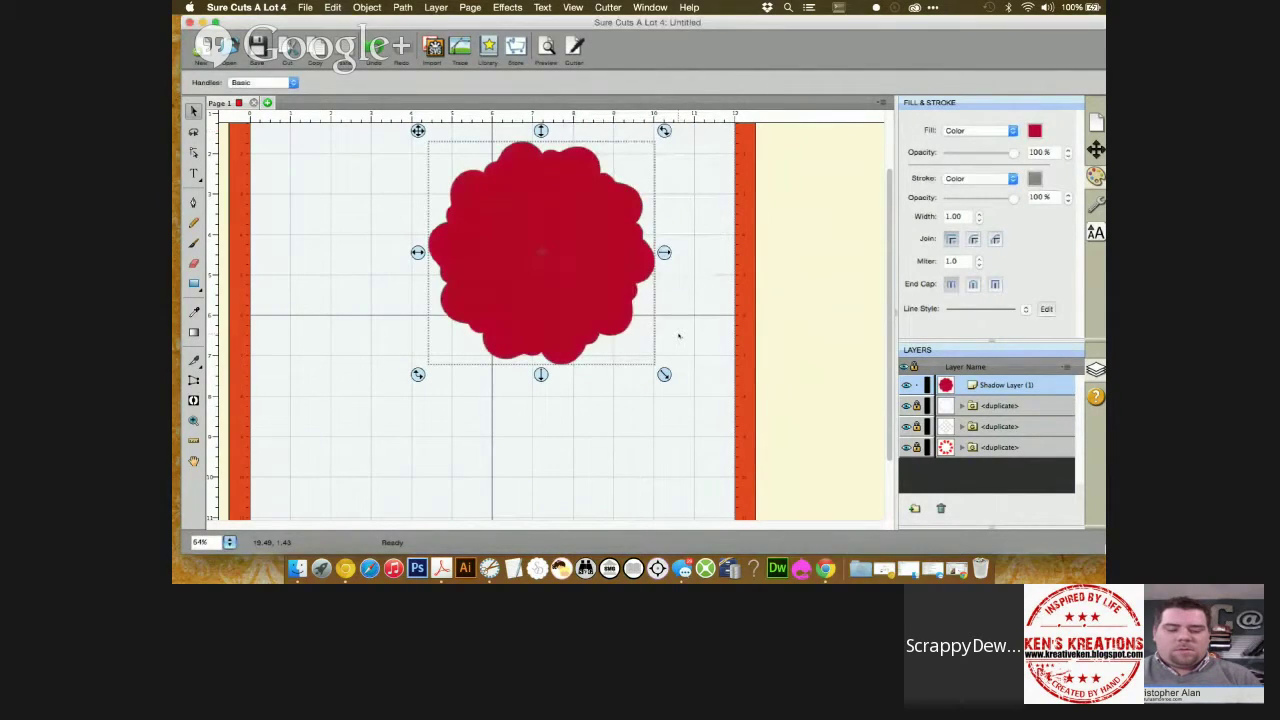
# Send the dark red shadow layer to the bottom of the layer stack and deselect it
pyautogui.rightClick(1066, 376)
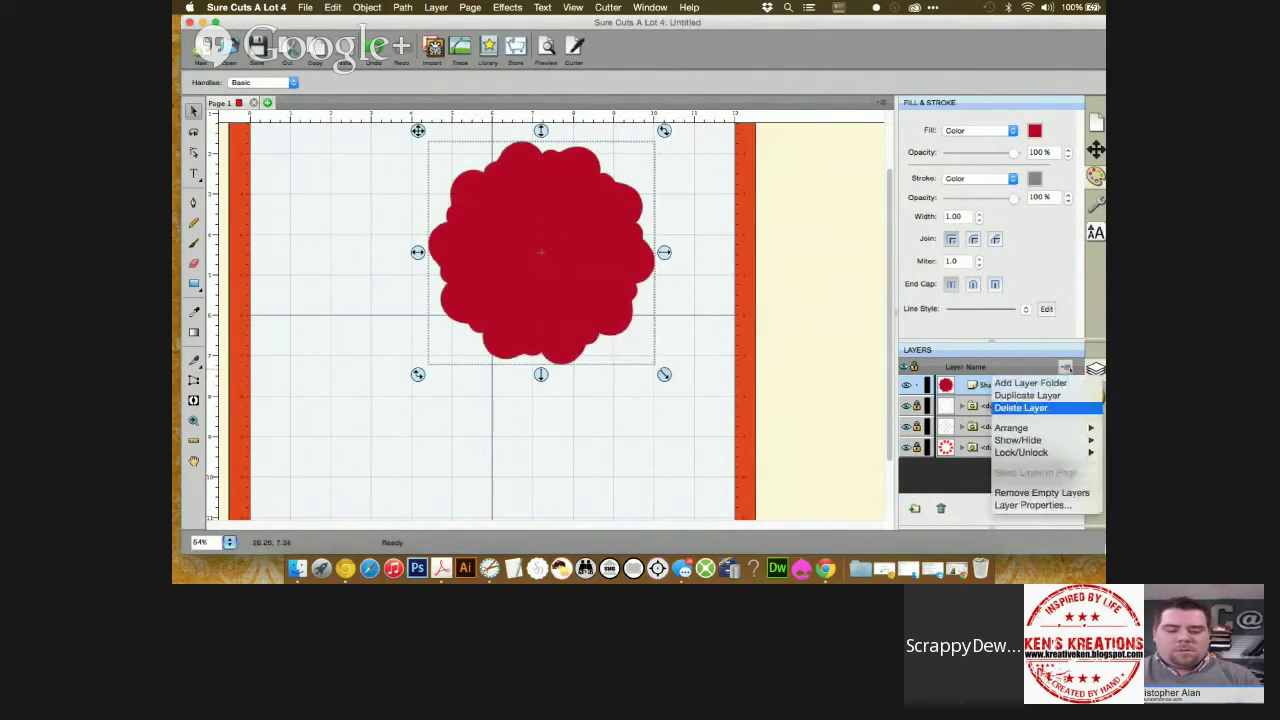
pyautogui.moveTo(1014, 429)
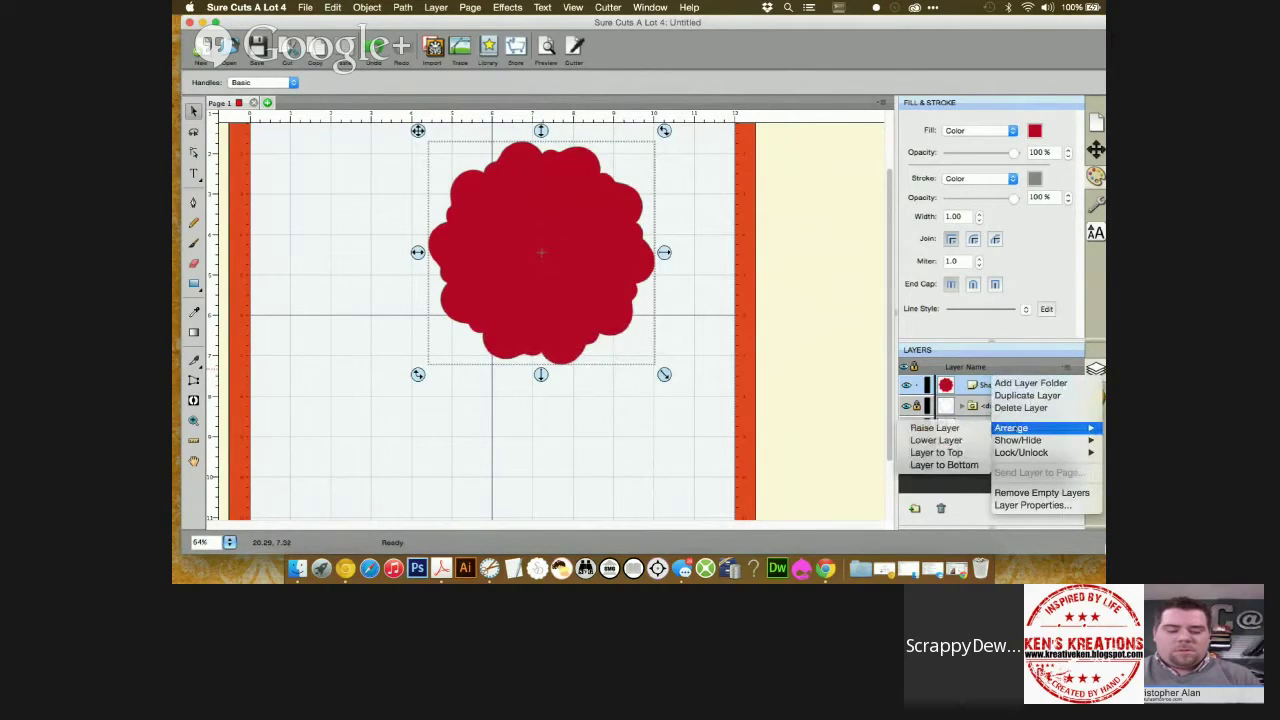
pyautogui.click(944, 465)
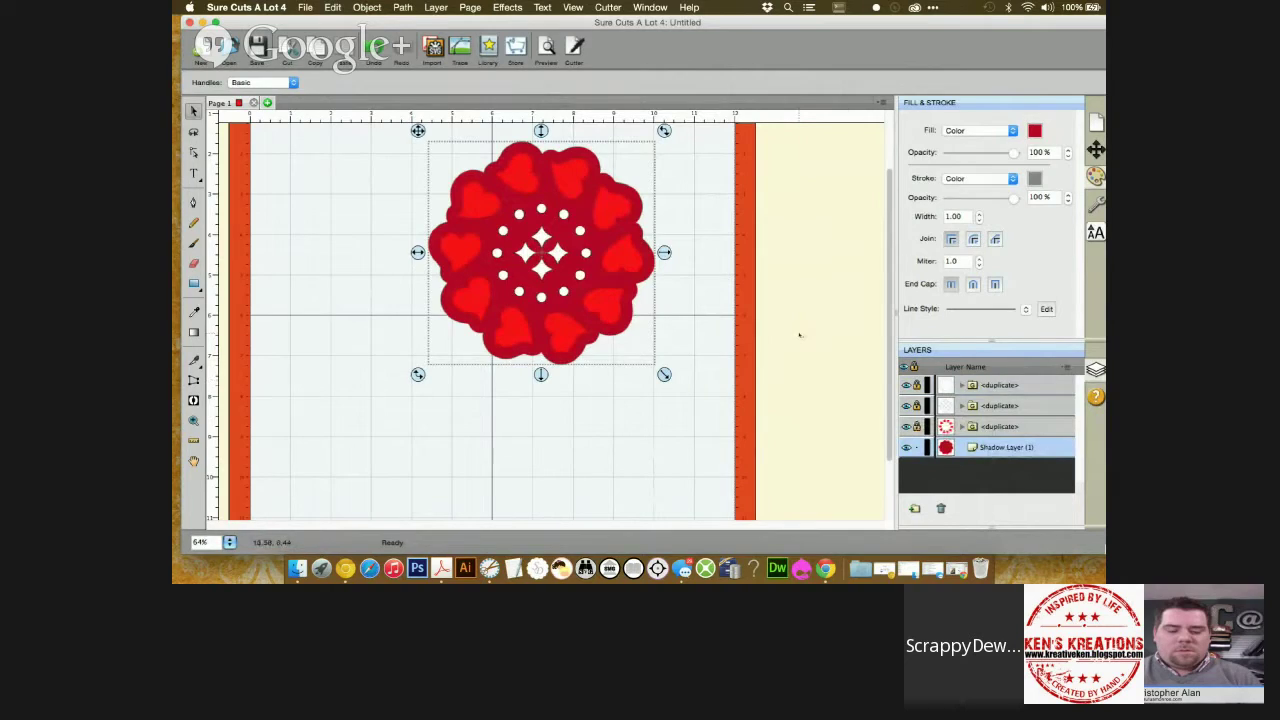
pyautogui.click(694, 313)
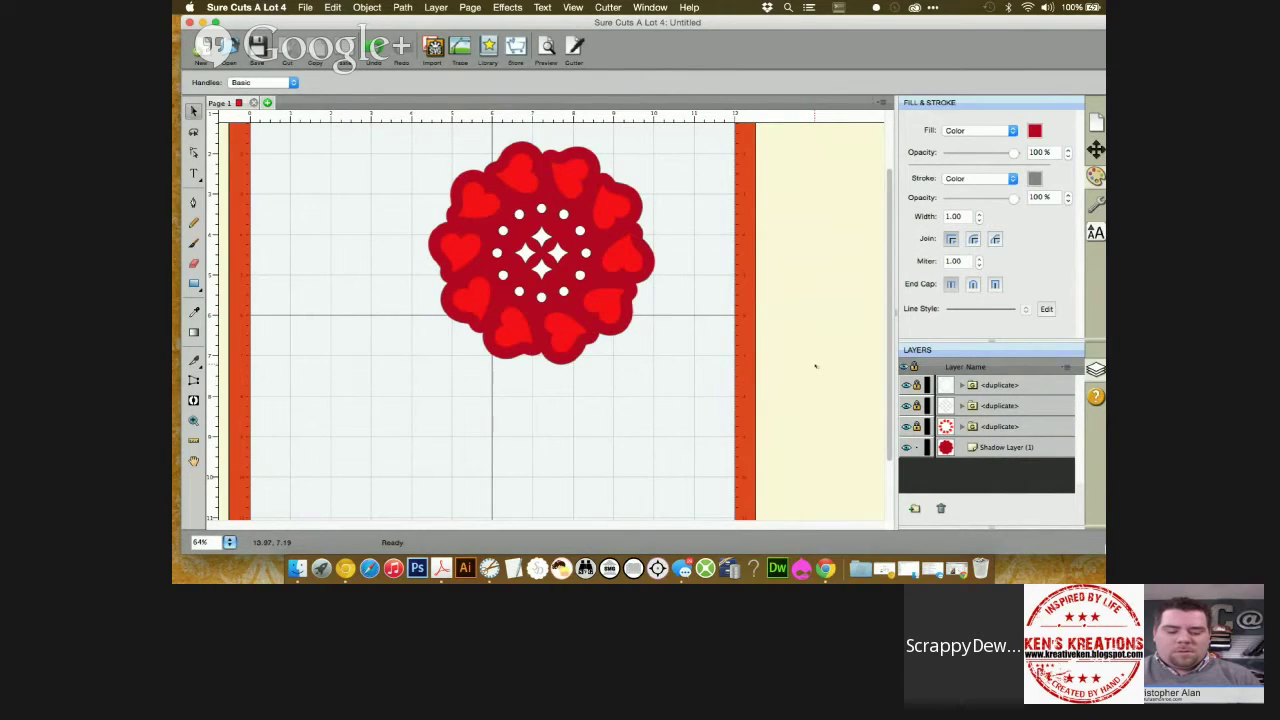
# Start another shadow layer from the dark red Shadow Layer (1) with the type Shadow (Rounded)
pyautogui.click(1000, 448)
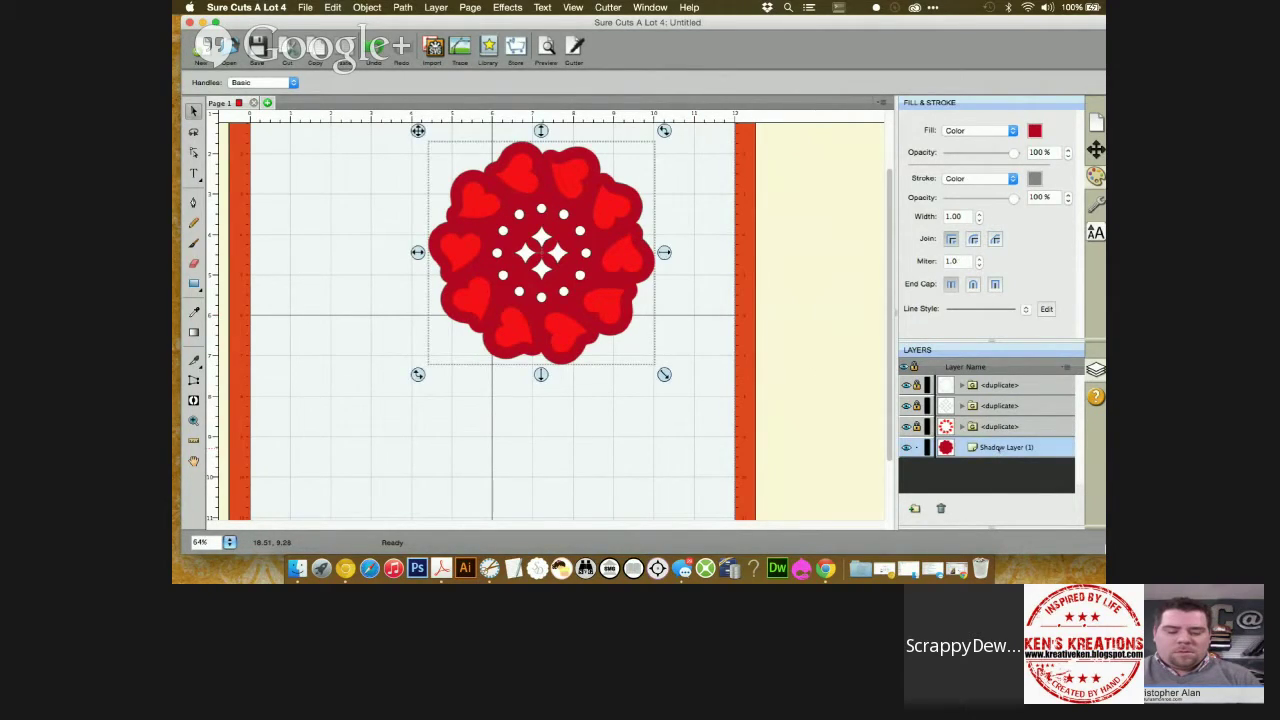
pyautogui.rightClick(292, 216)
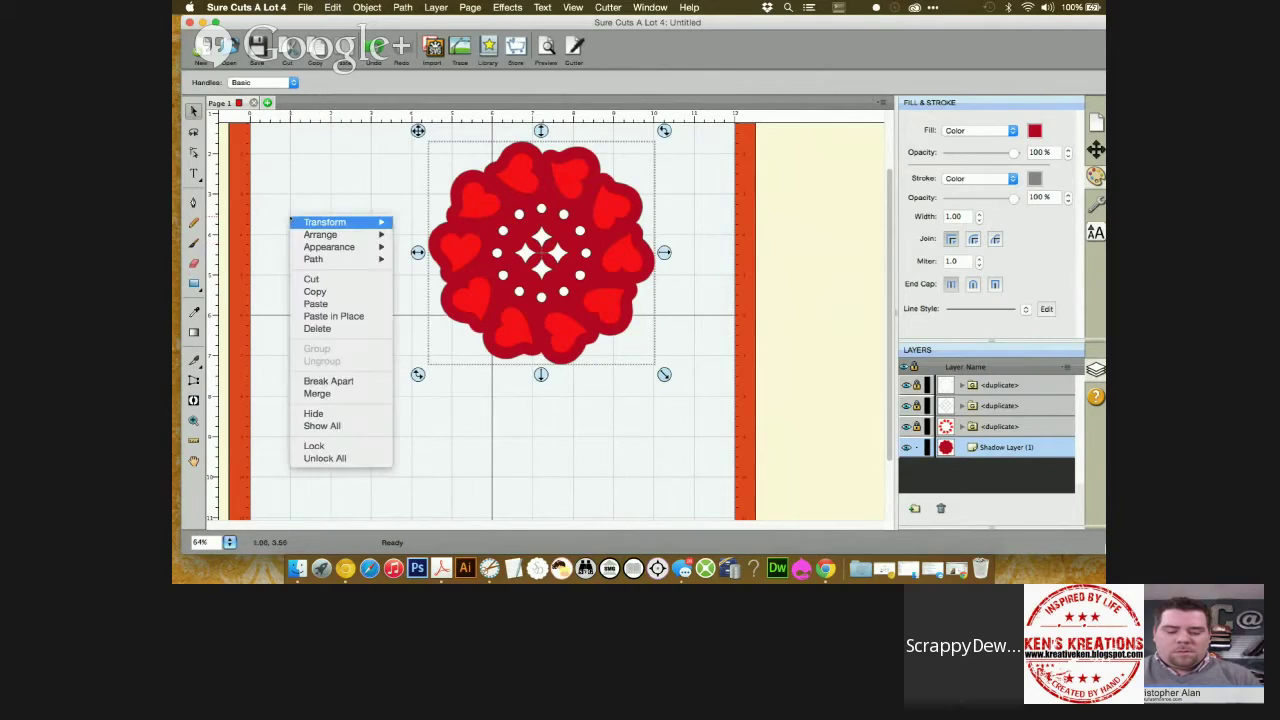
pyautogui.moveTo(330, 247)
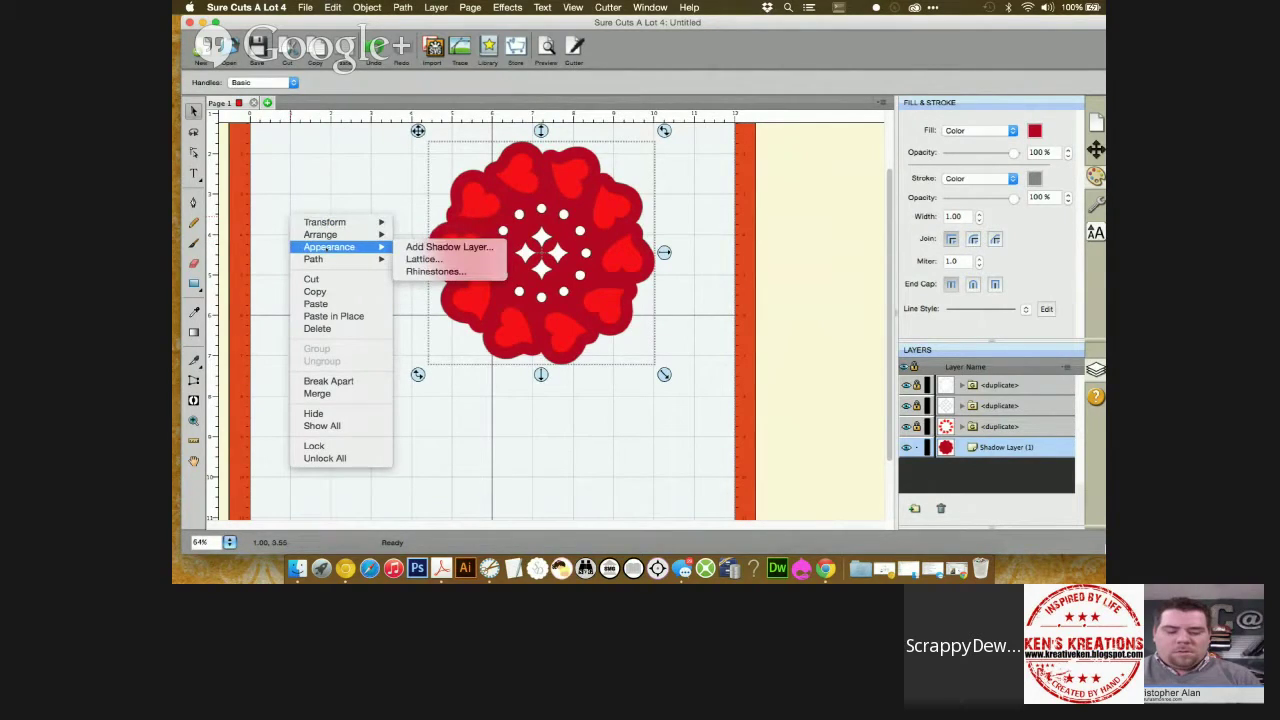
pyautogui.click(406, 248)
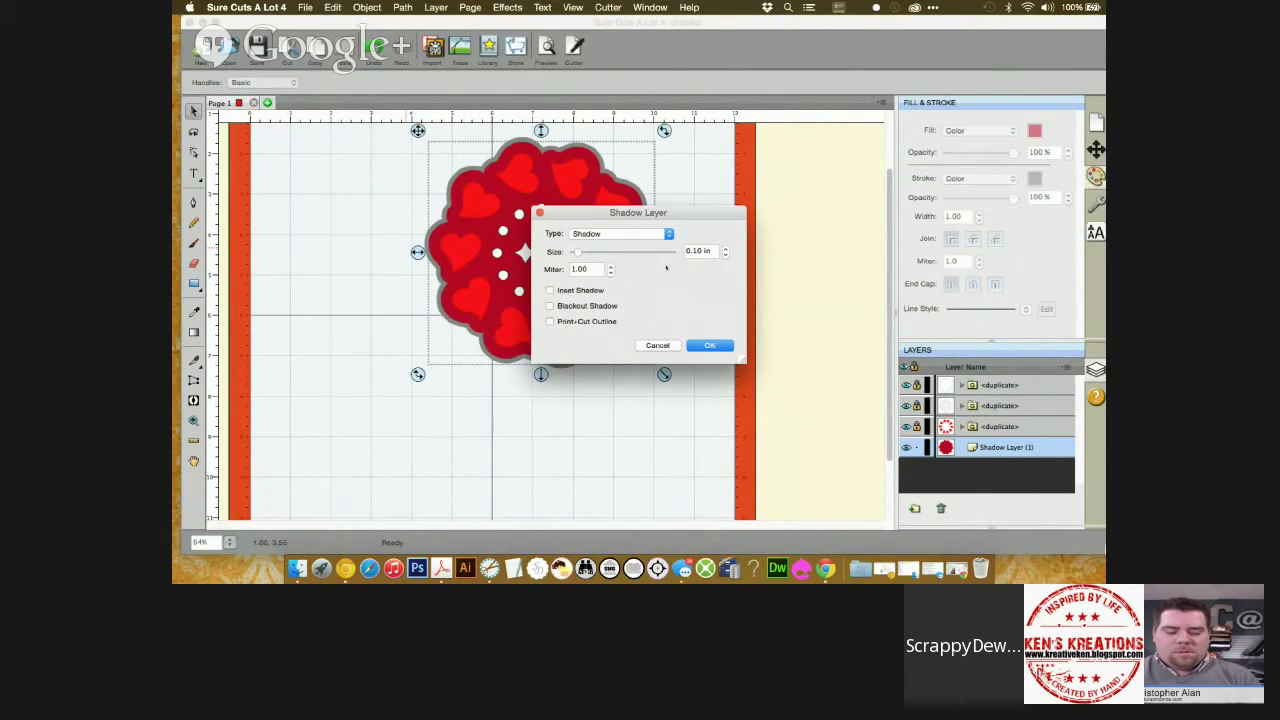
pyautogui.click(625, 234)
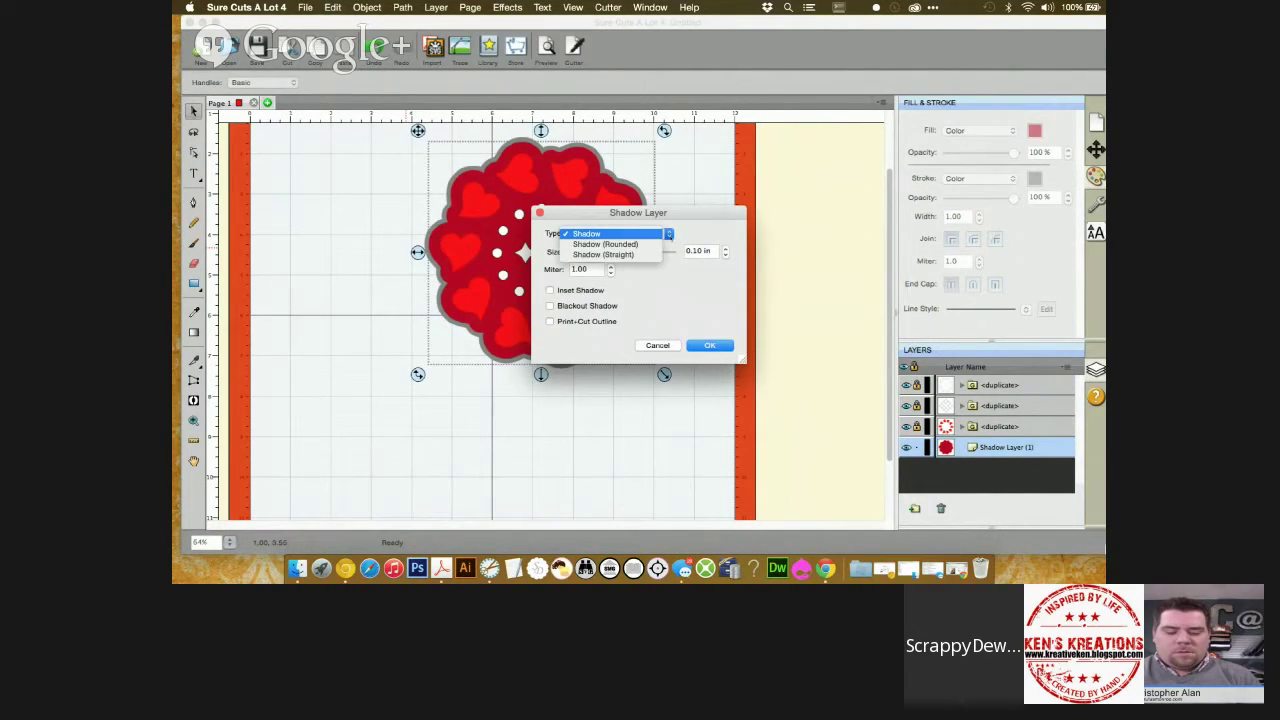
pyautogui.click(630, 244)
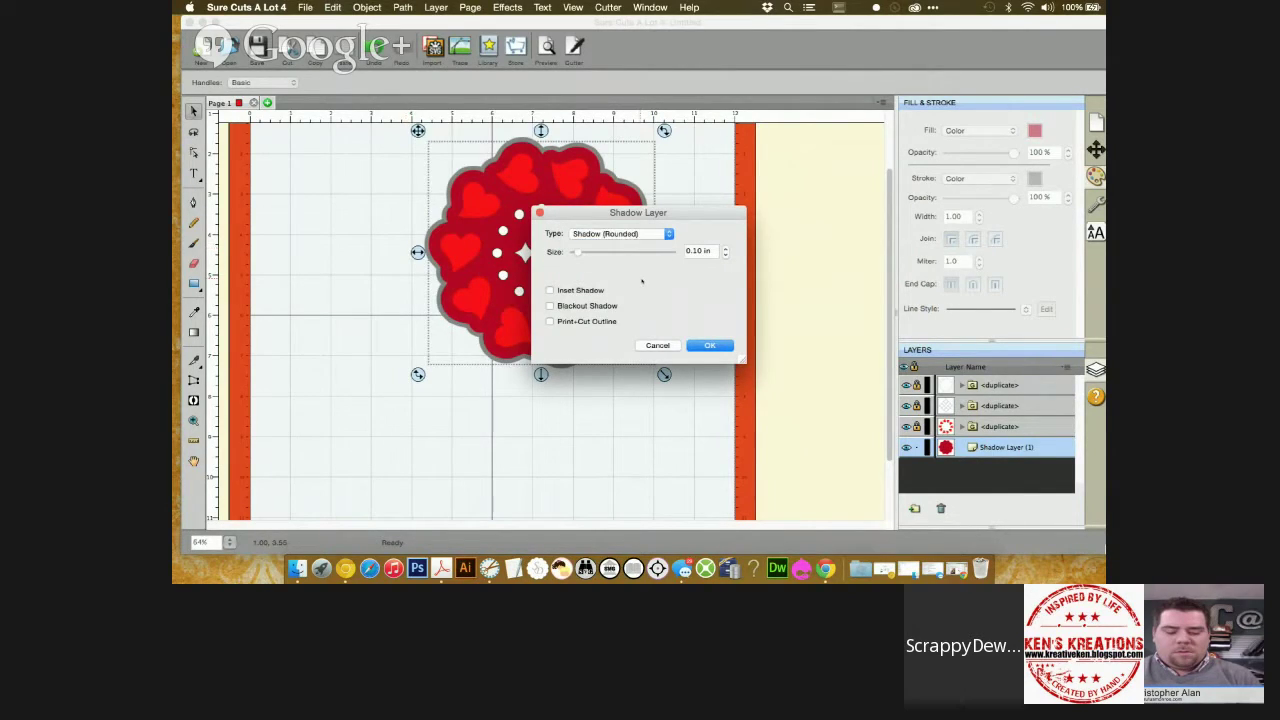
# Make it an inset shadow with a size of 0.15 in, create it and clear the selection
pyautogui.click(550, 290)
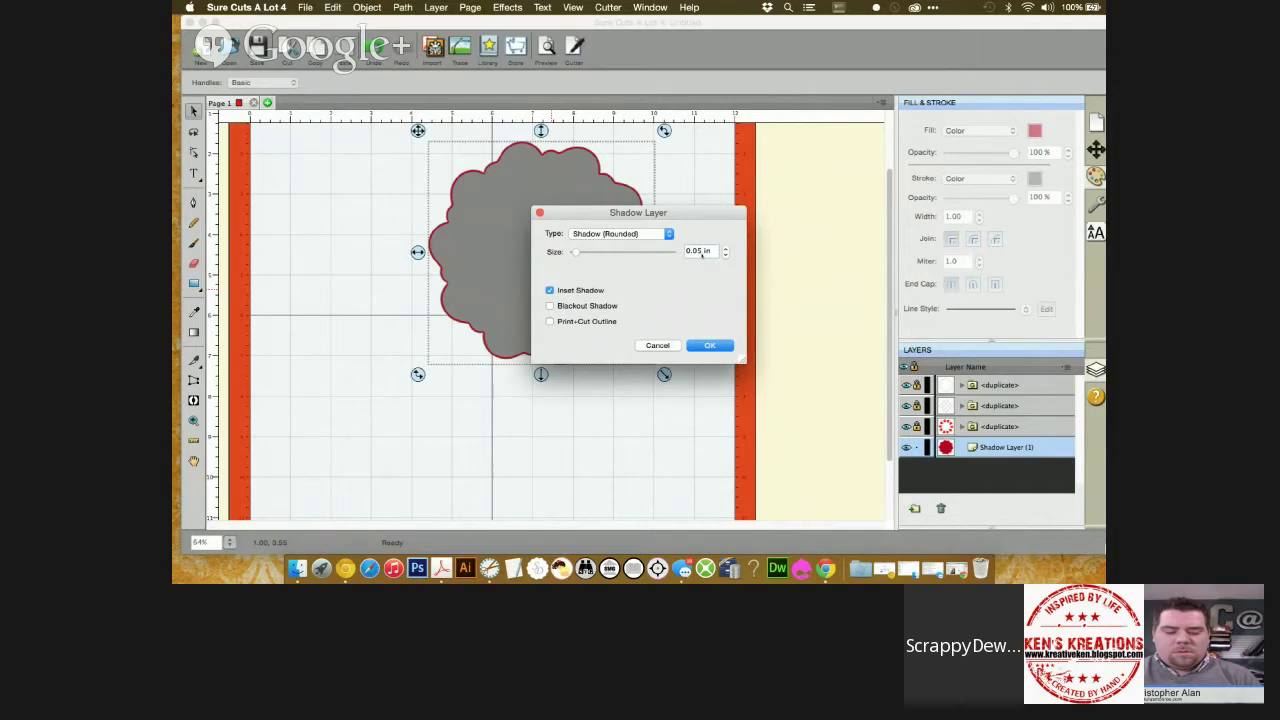
pyautogui.doubleClick(702, 252)
pyautogui.write('0.15')
pyautogui.click(707, 345)
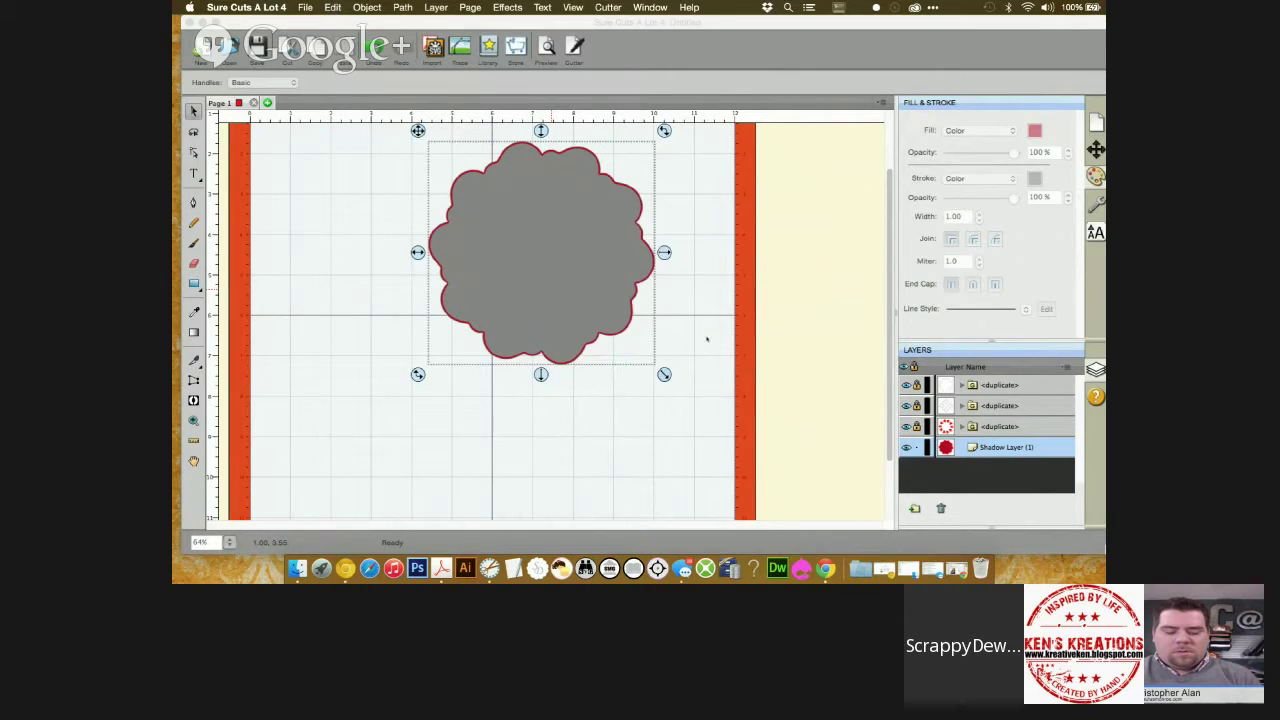
pyautogui.click(706, 338)
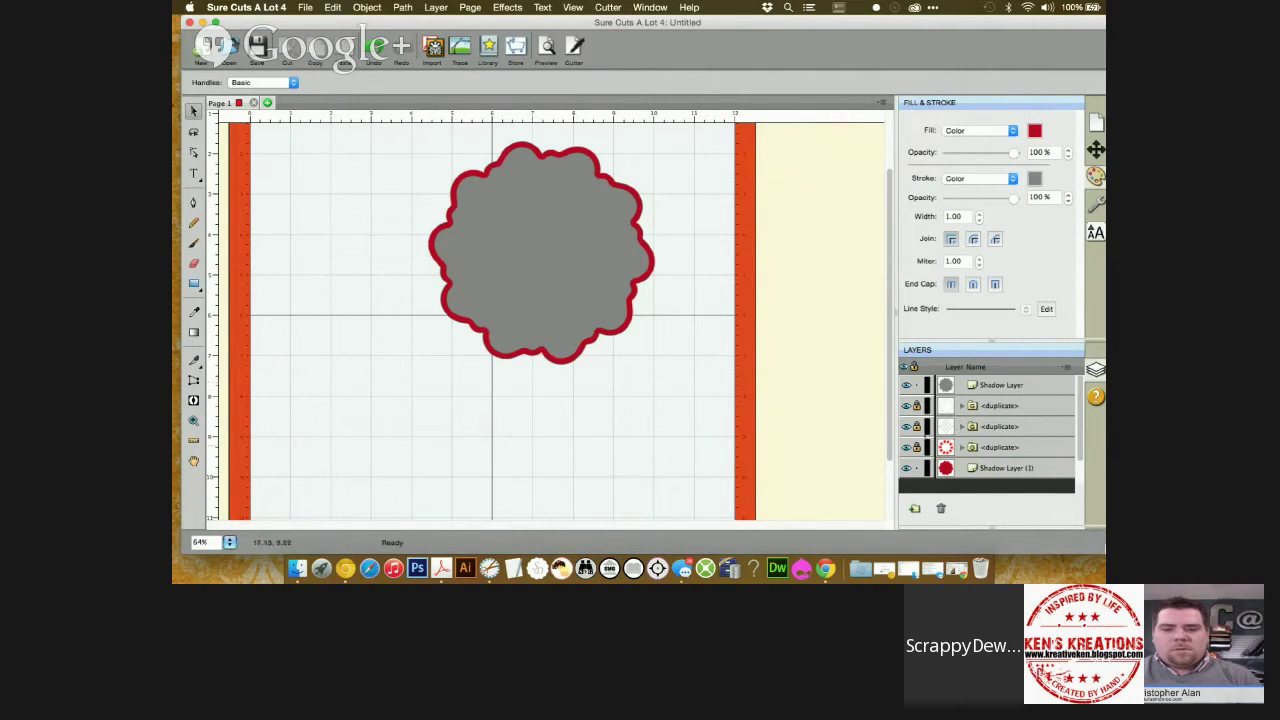
# Lock the dark red Shadow Layer (1) and open the Rhinestones effect for the grey inset shadow layer
pyautogui.click(916, 469)
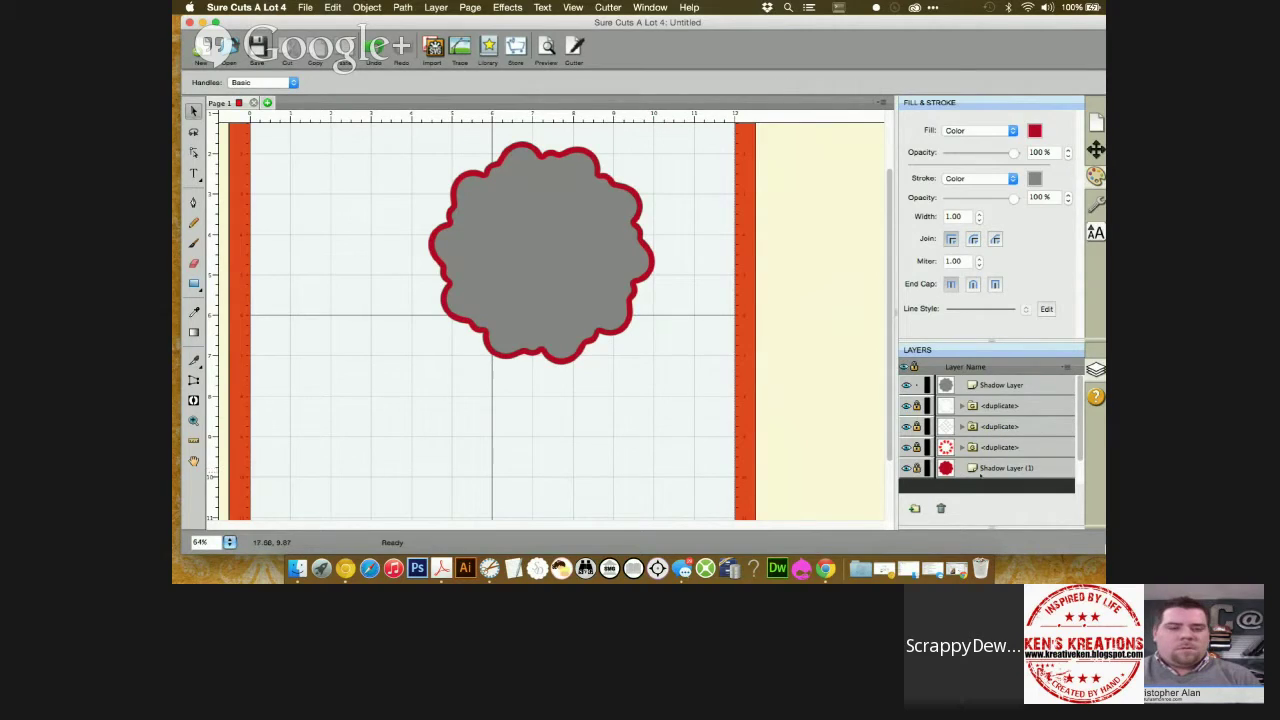
pyautogui.click(998, 386)
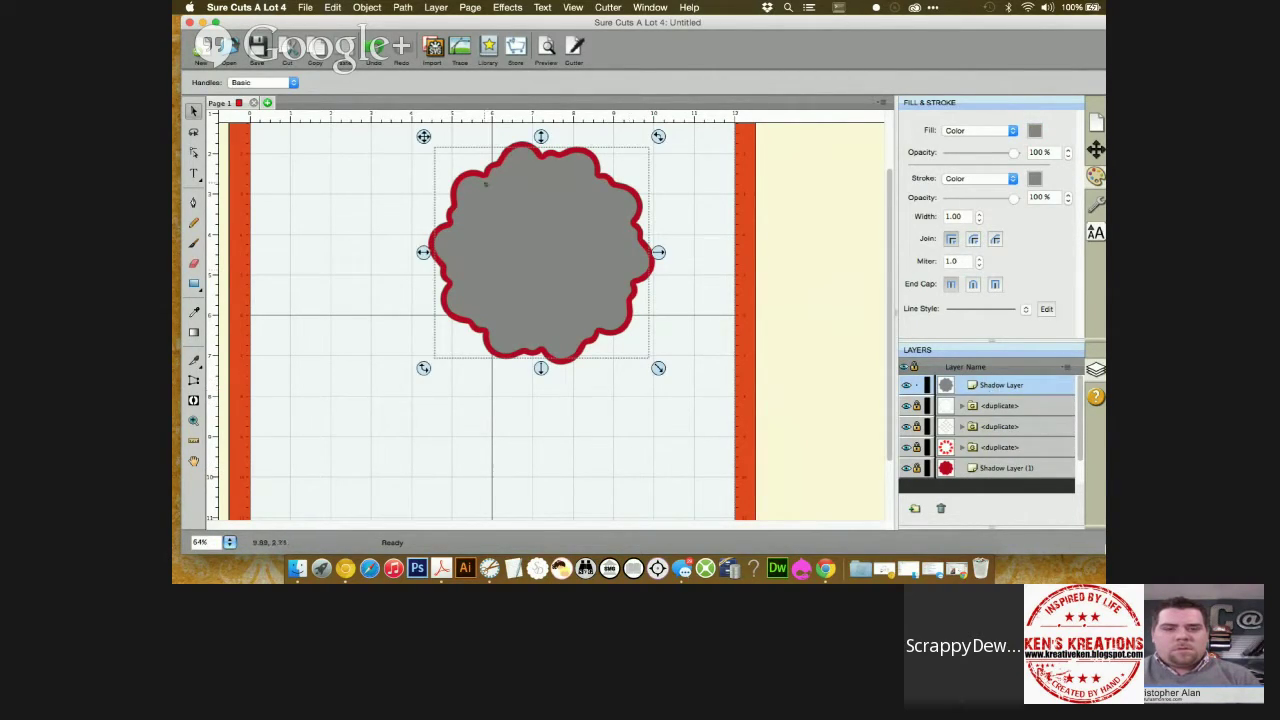
pyautogui.click(507, 7)
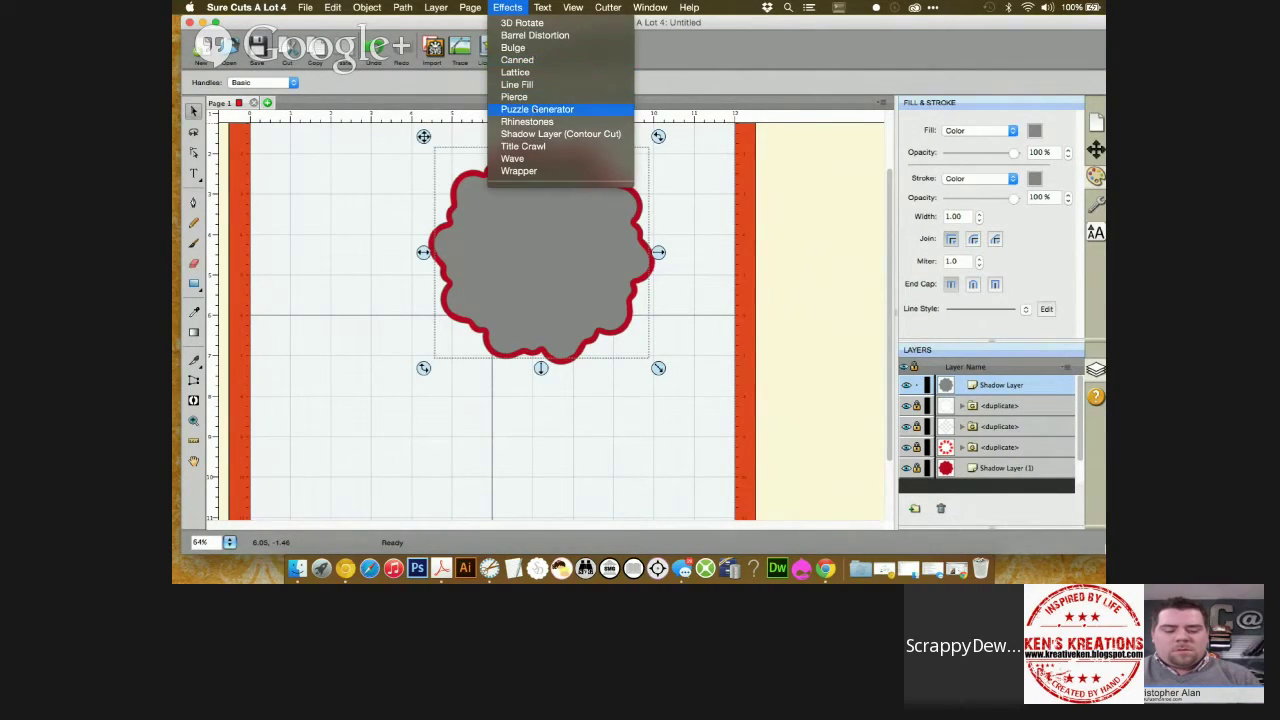
pyautogui.click(531, 121)
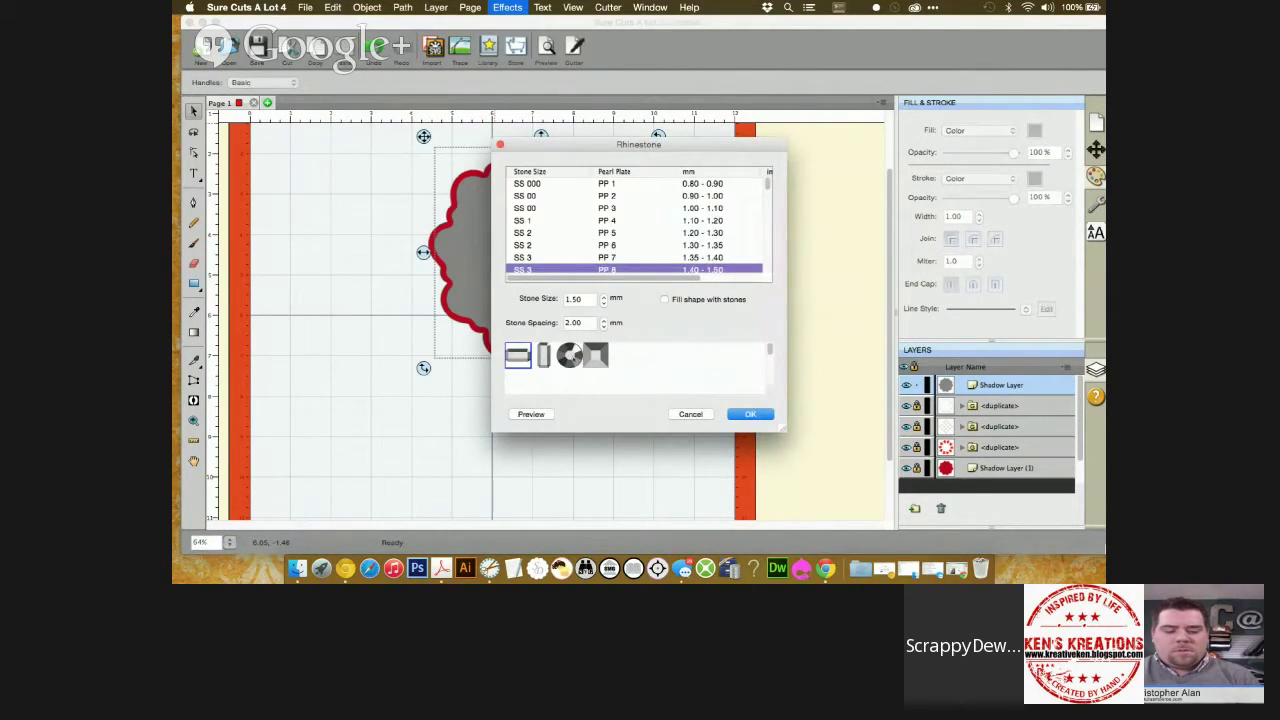
# Set the rhinestones to the round stone style and stone size SS 10 (PP 21, 2.70 - 2.80 mm)
pyautogui.click(569, 355)
pyautogui.scroll(-7, 553, 262)
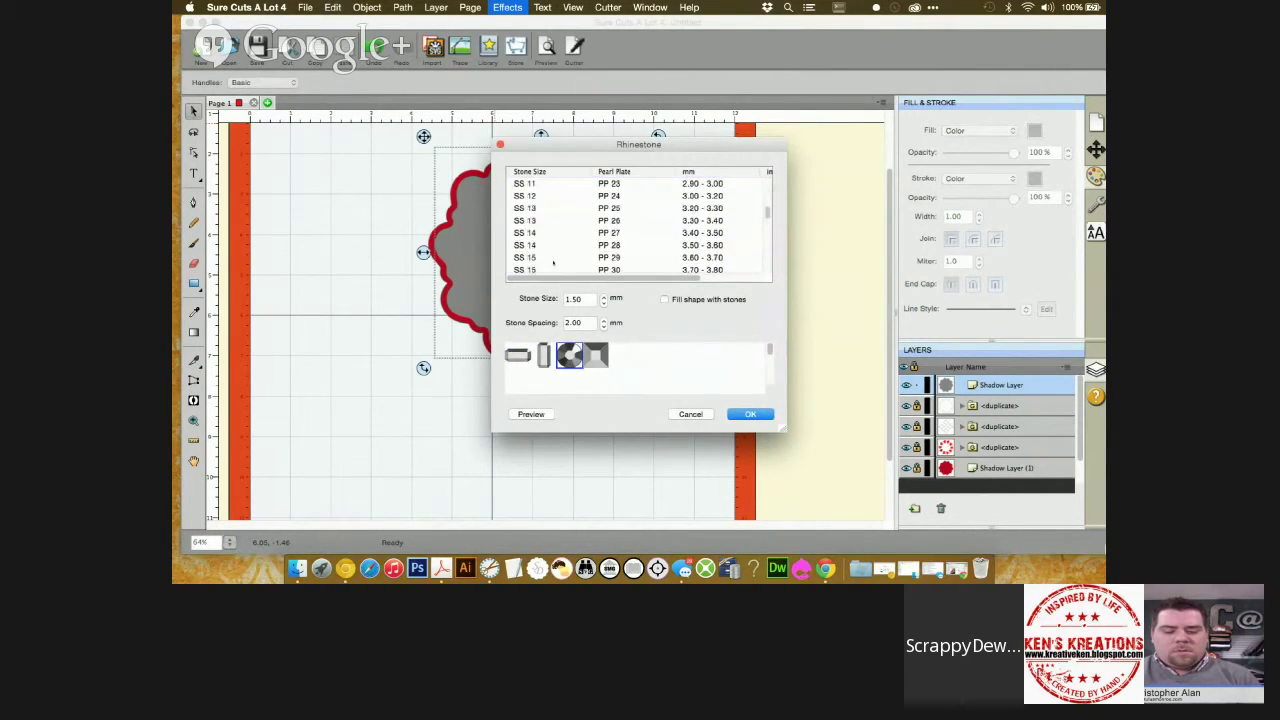
pyautogui.scroll(1, 553, 262)
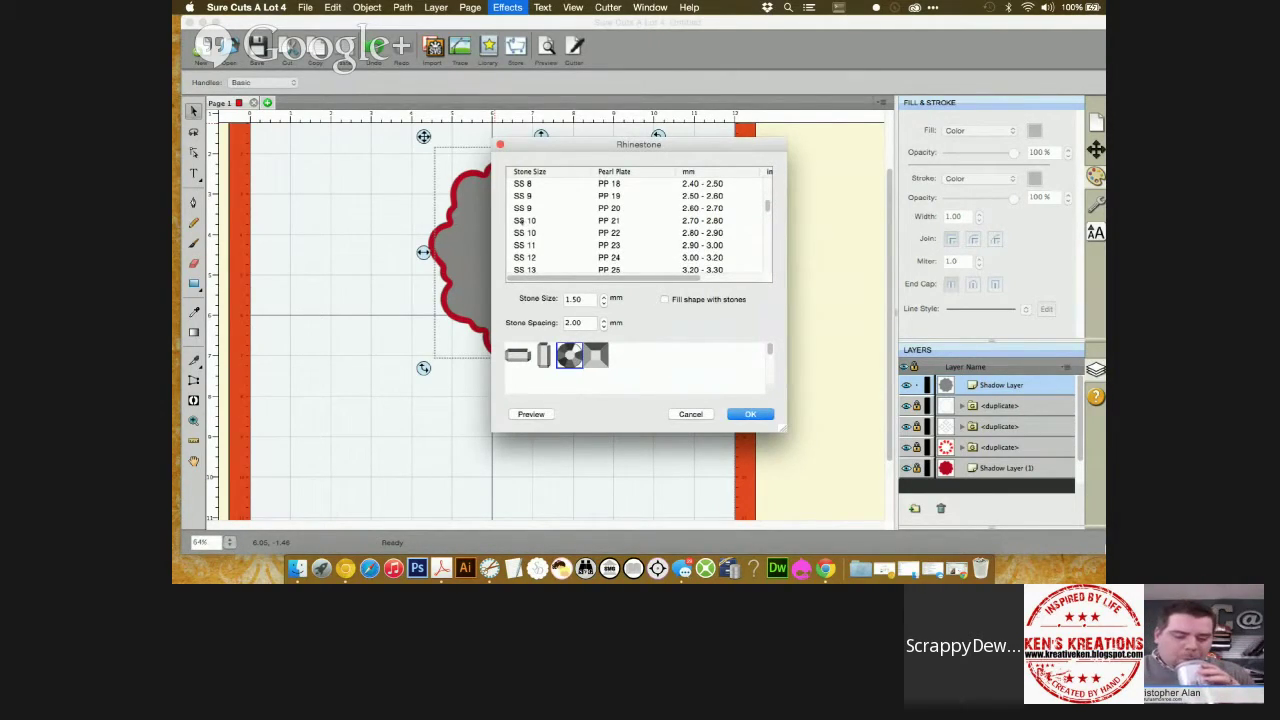
pyautogui.click(526, 221)
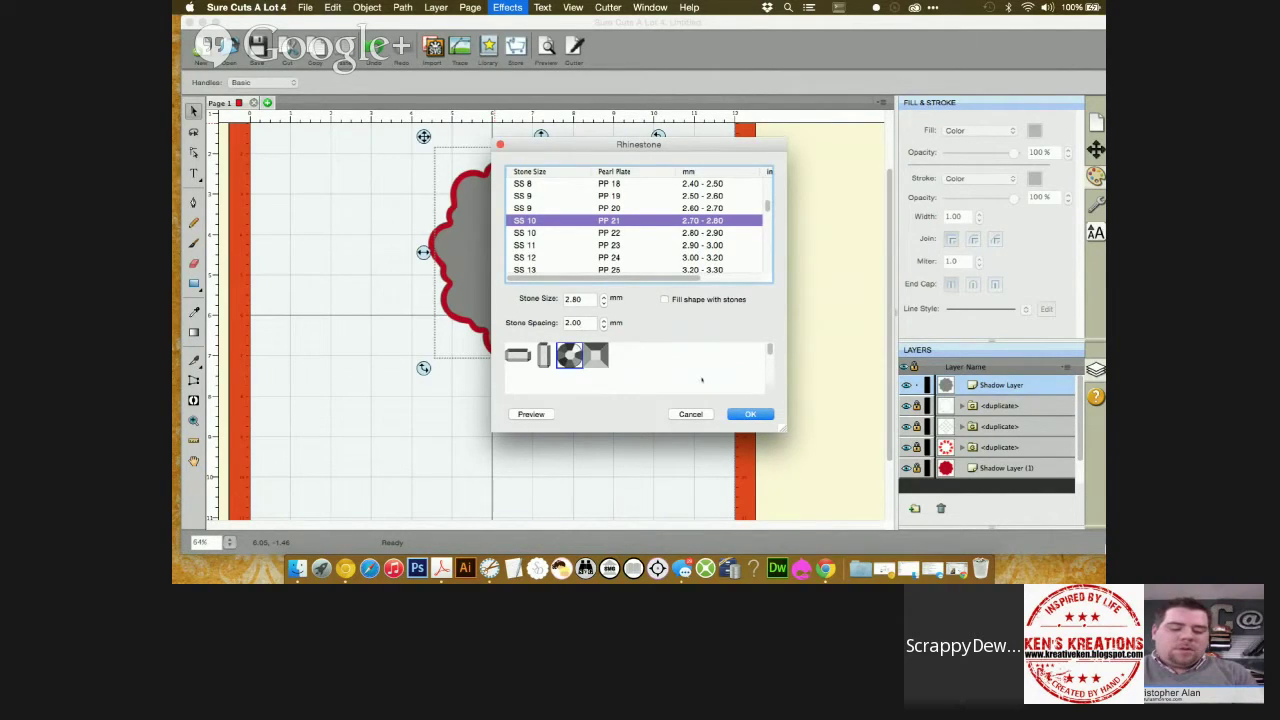
# Preview the rhinestones on the grey inset shadow, apply the effect and clear the selection
pyautogui.moveTo(676, 144); pyautogui.dragTo(865, 123)
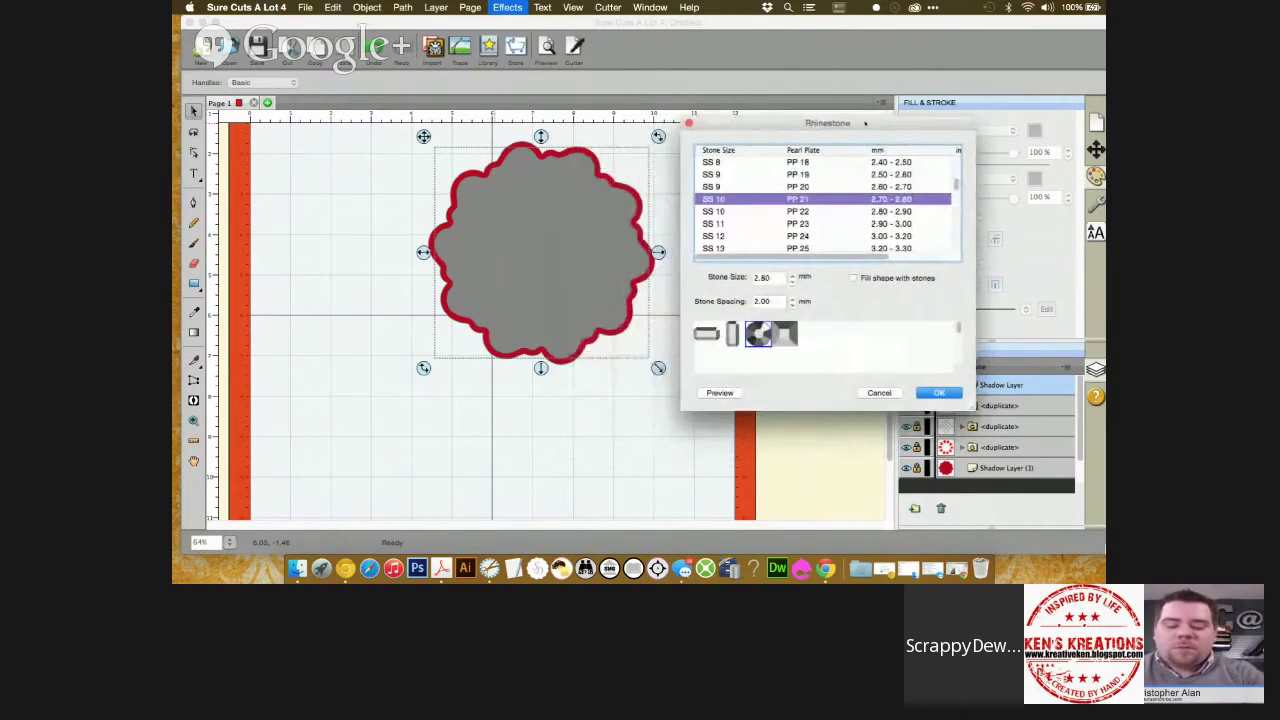
pyautogui.click(719, 393)
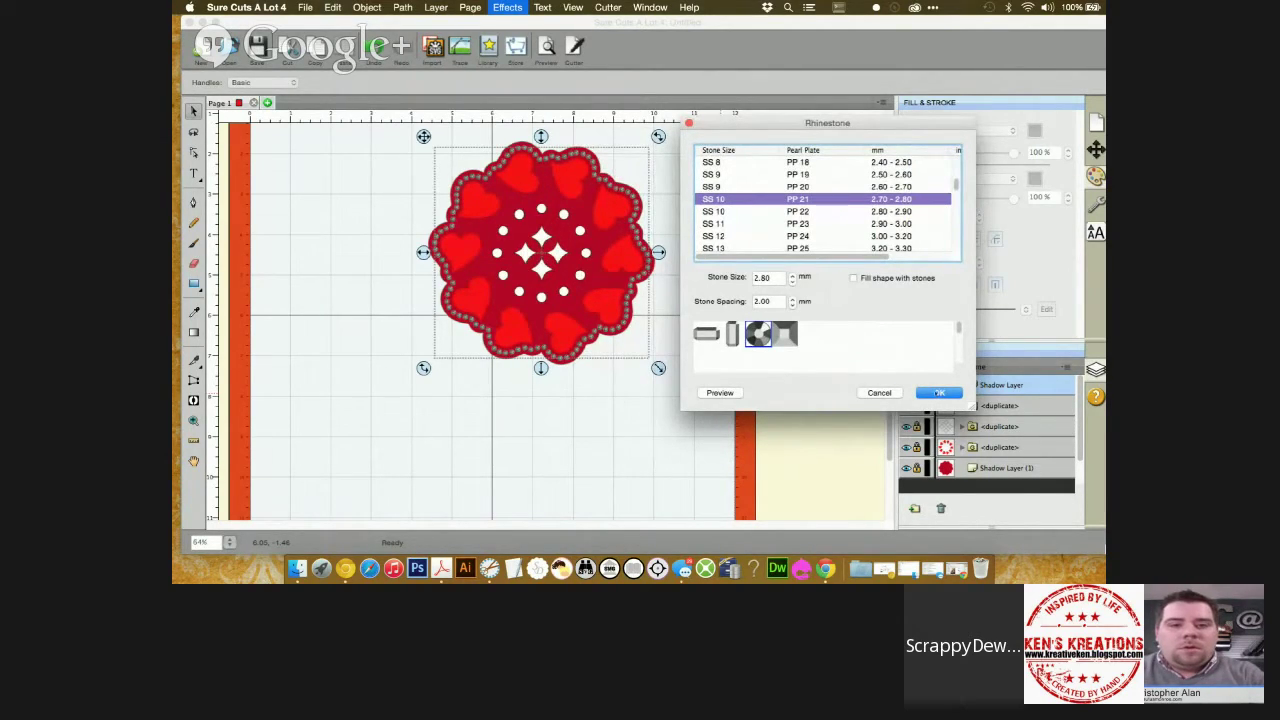
pyautogui.click(938, 393)
pyautogui.click(823, 406)
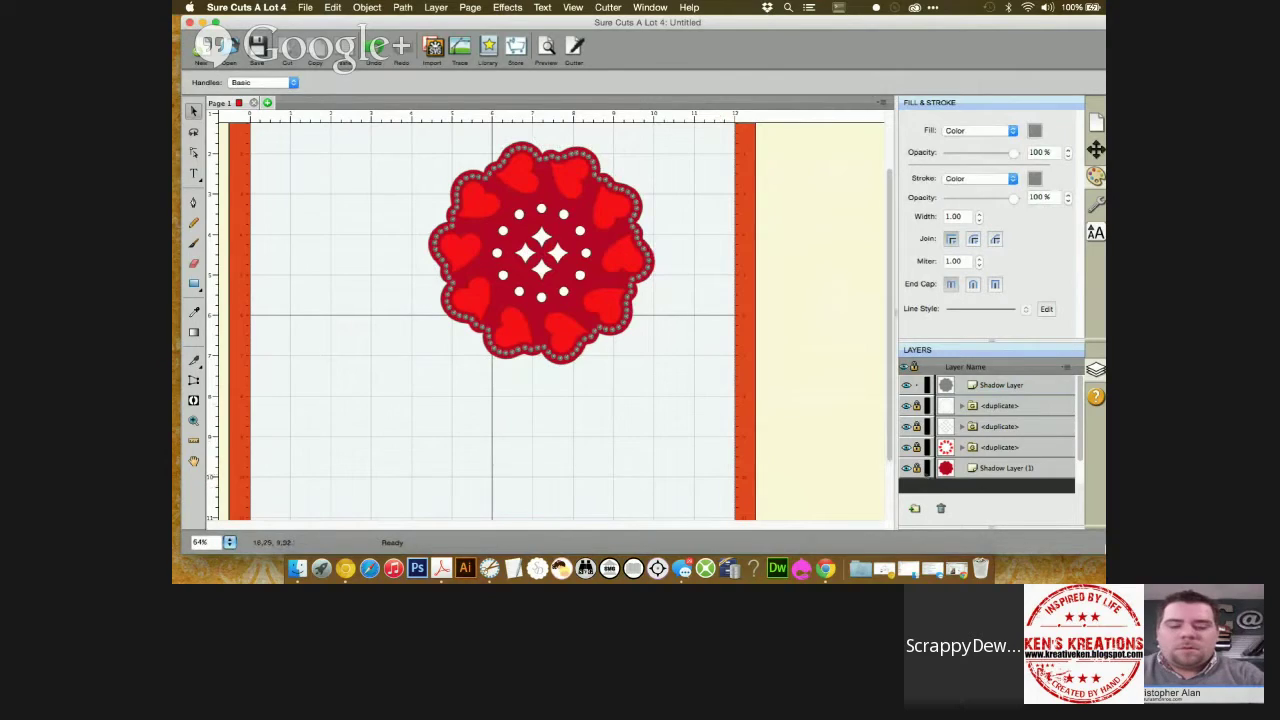
# Unlock the dark red Shadow Layer (1) and merge it with the grey rhinestone layer
pyautogui.click(916, 468)
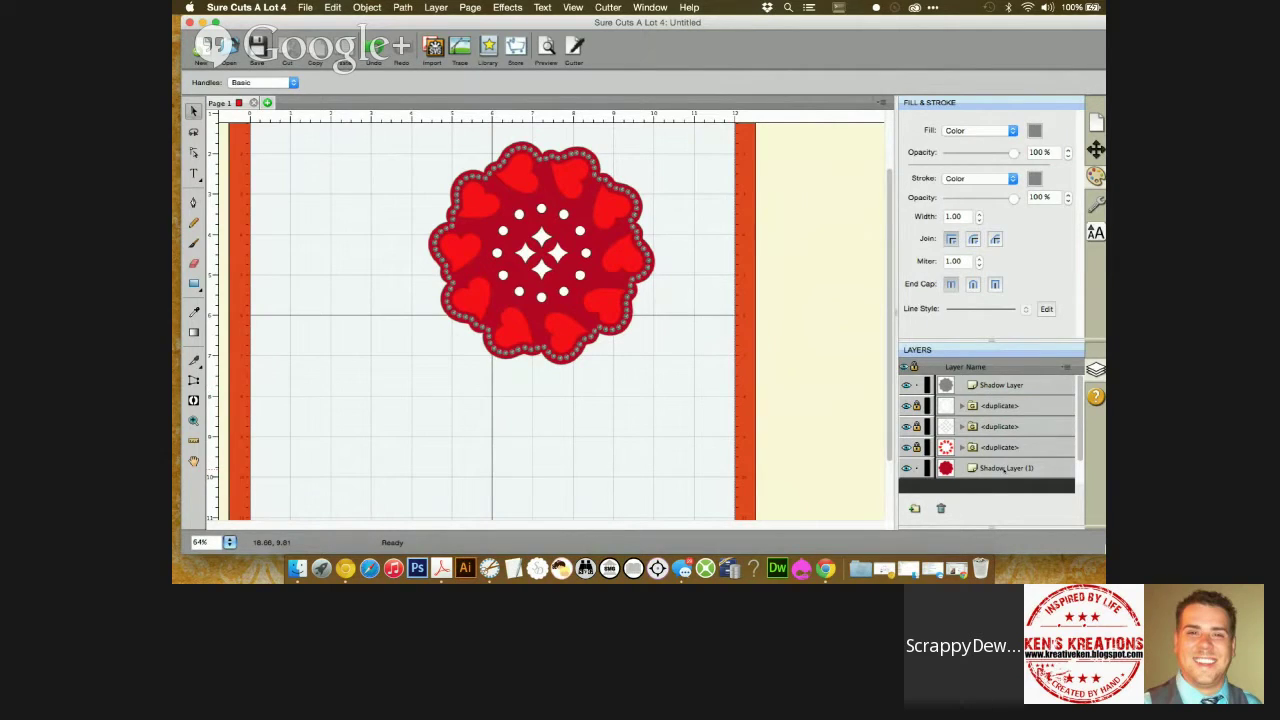
pyautogui.rightClick(414, 347)
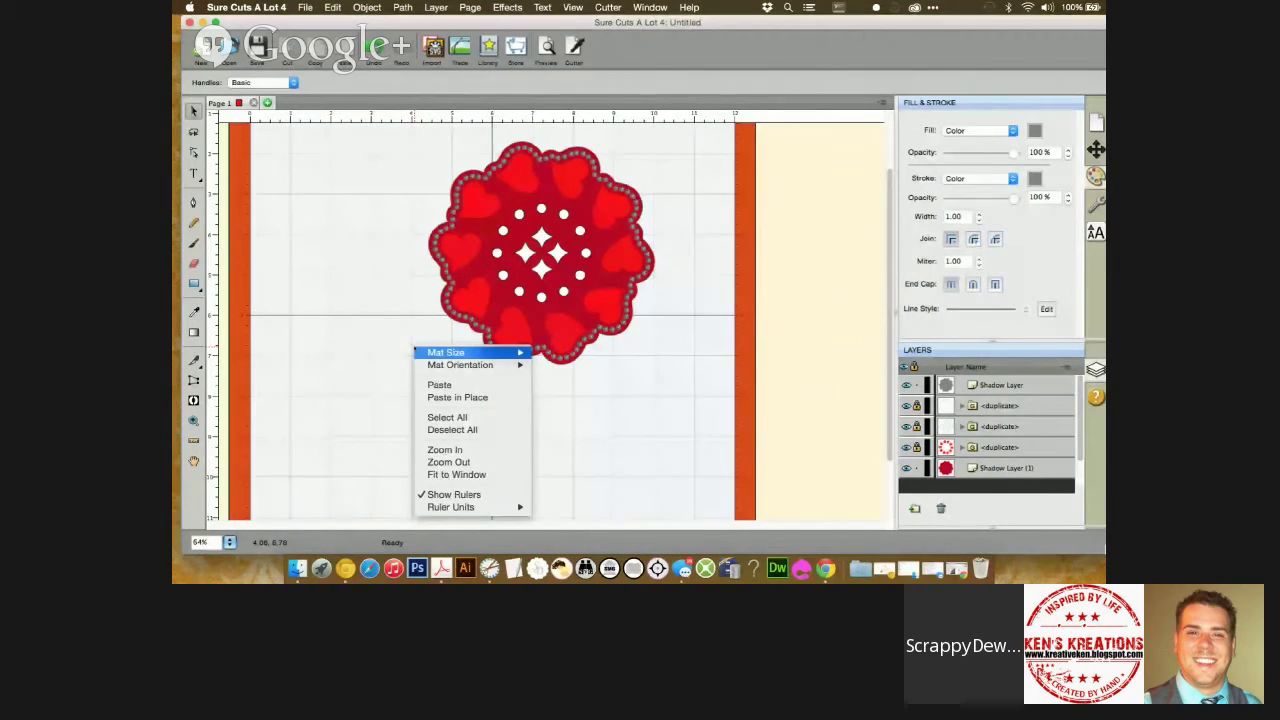
pyautogui.click(448, 418)
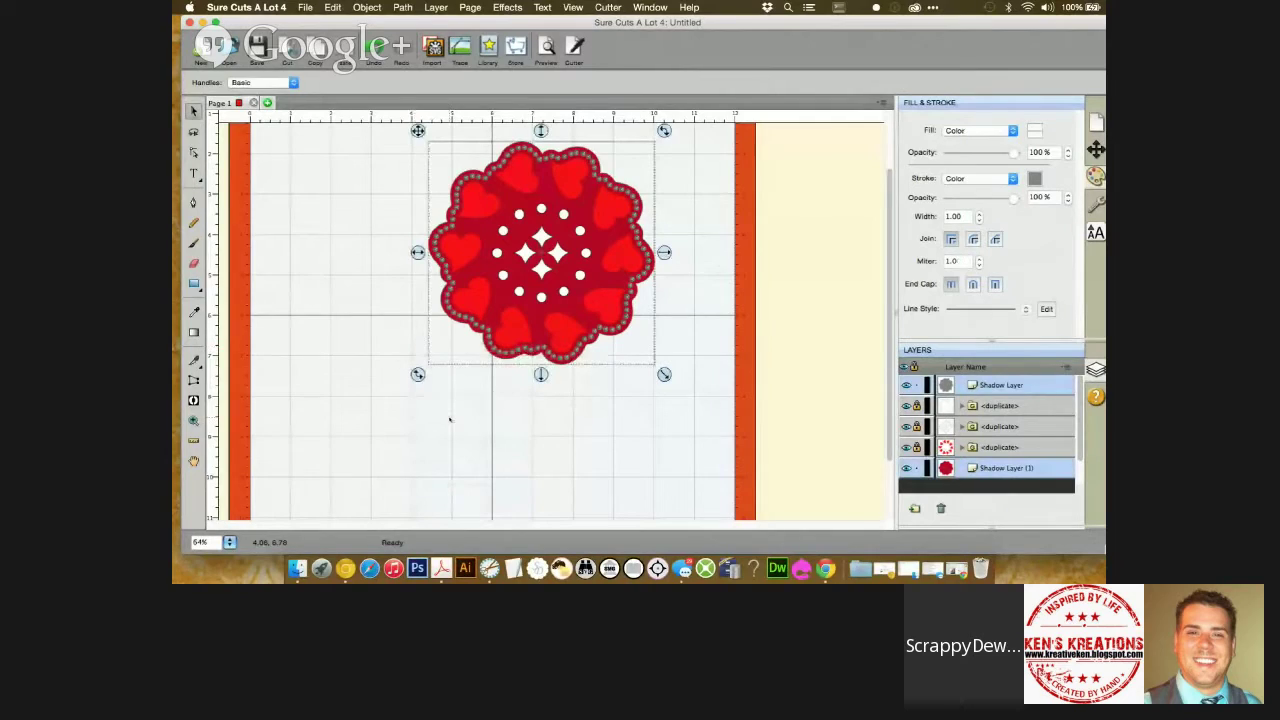
pyautogui.click(367, 7)
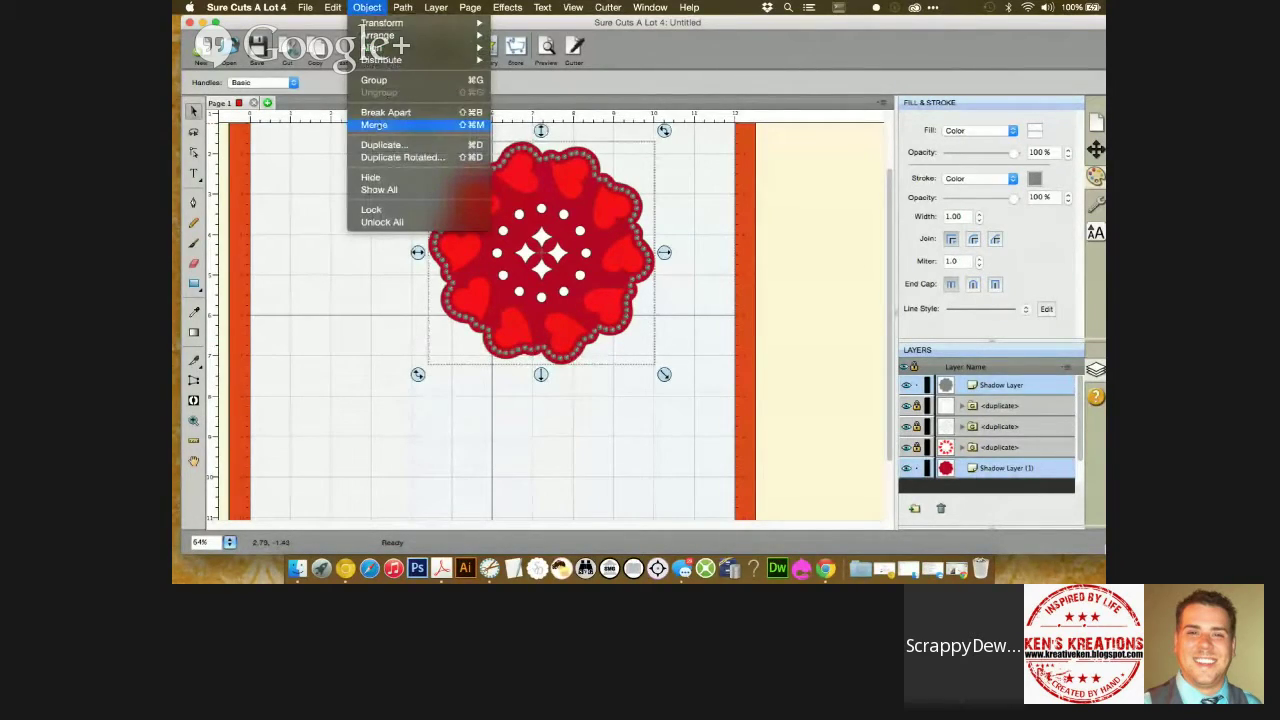
pyautogui.click(374, 125)
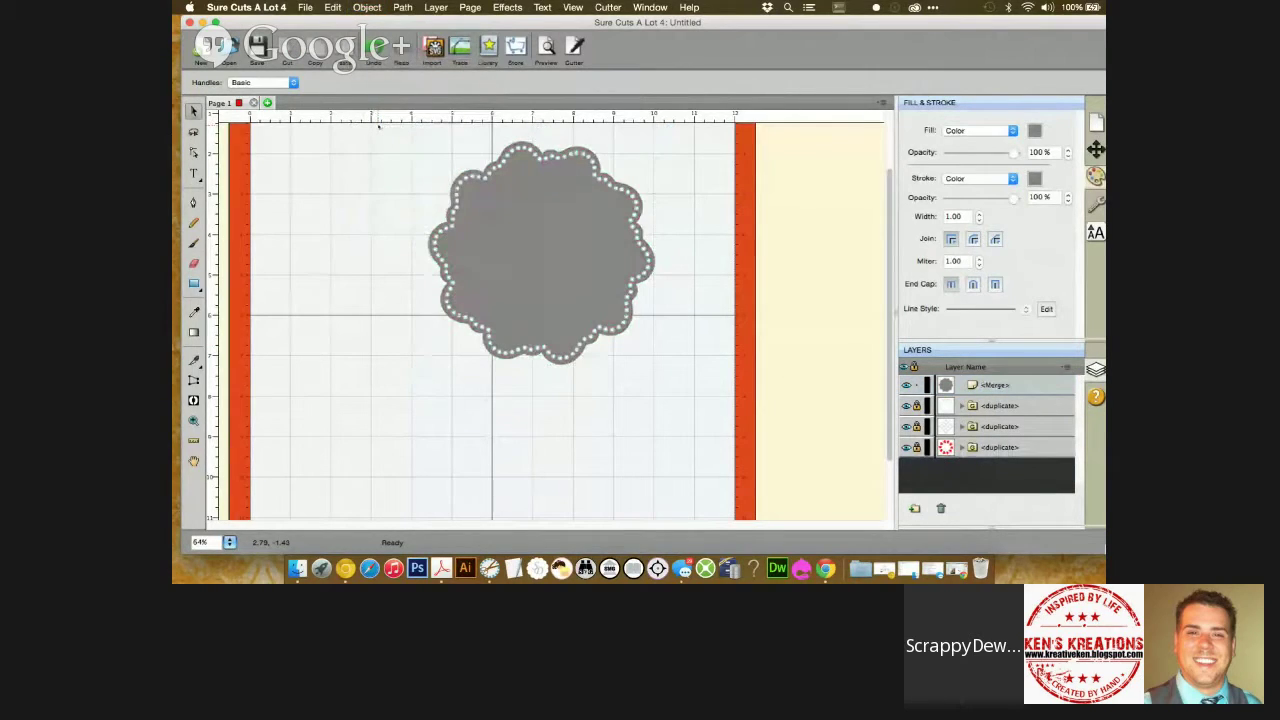
# Send the merged layer to the bottom of the layer stack
pyautogui.click(998, 389)
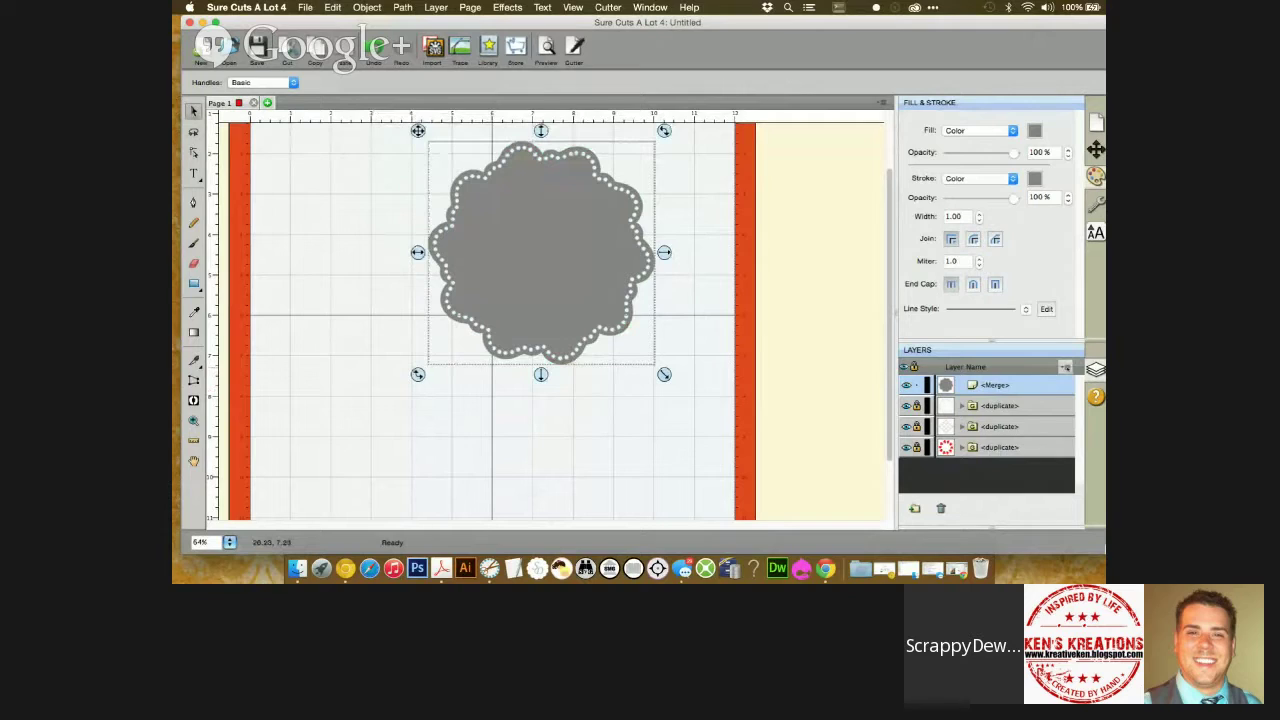
pyautogui.click(1066, 368)
pyautogui.moveTo(1012, 429)
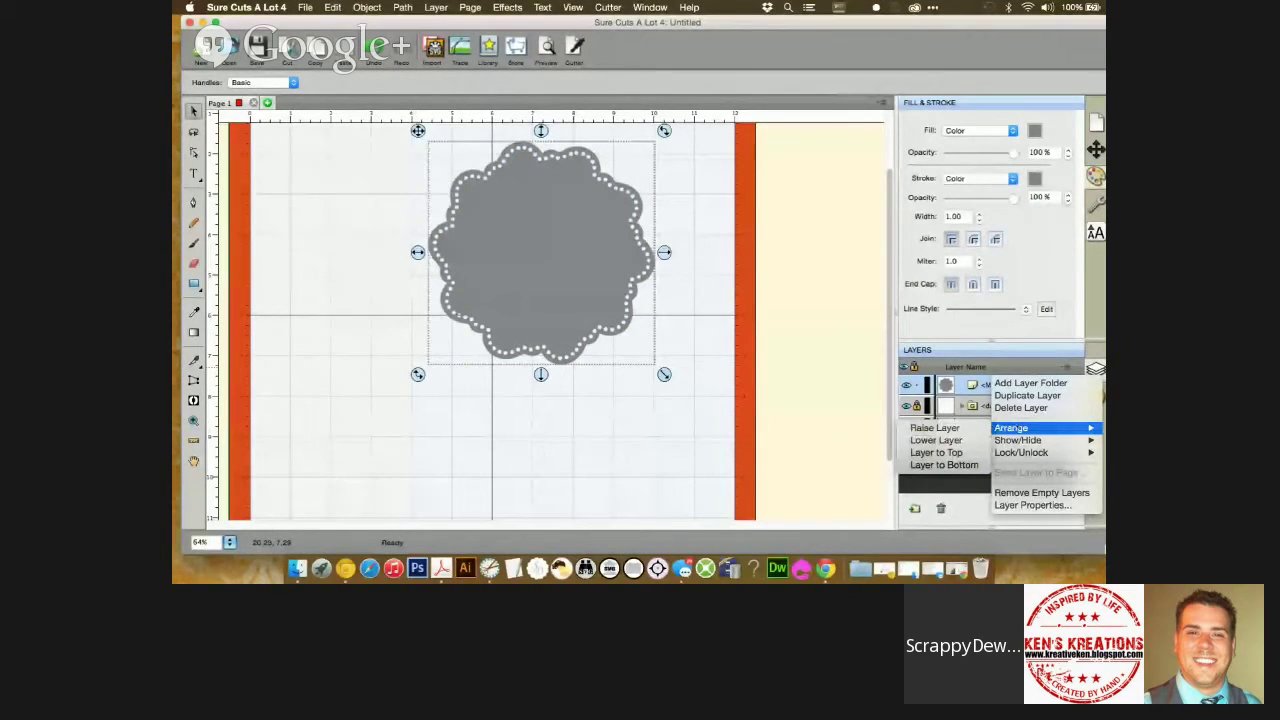
pyautogui.click(936, 452)
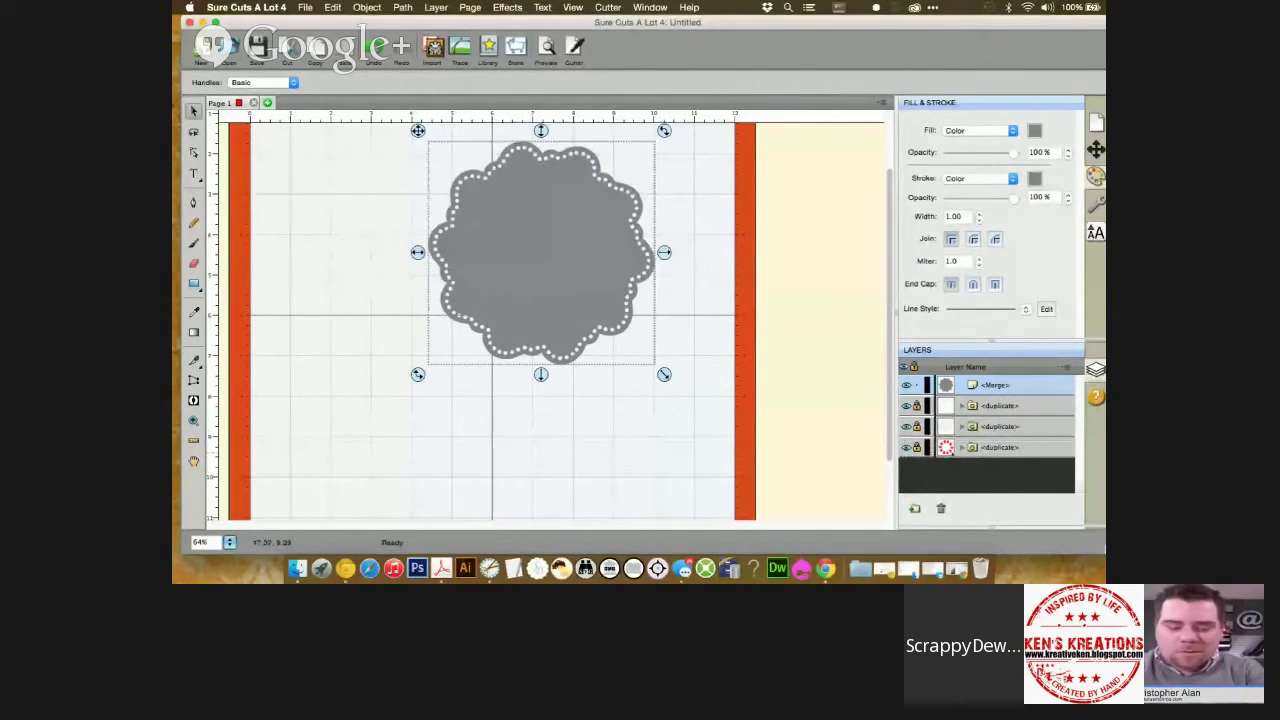
pyautogui.click(1066, 367)
pyautogui.moveTo(1012, 428)
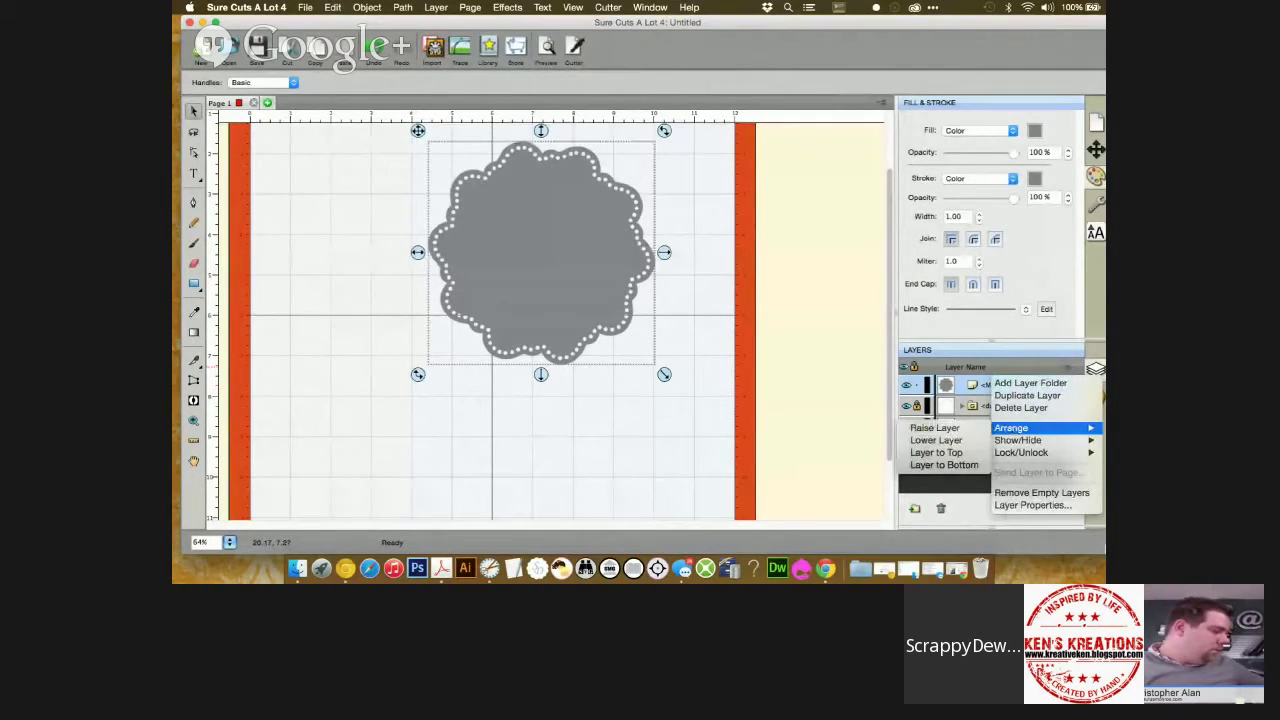
pyautogui.click(966, 465)
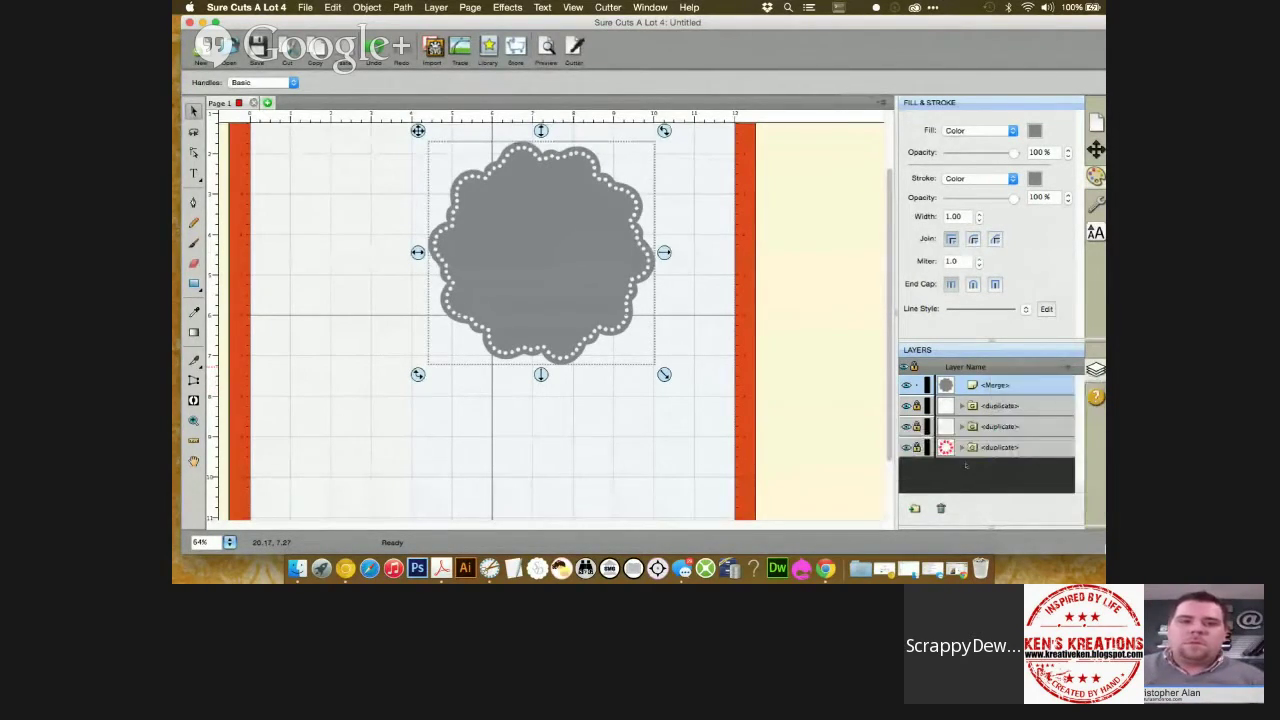
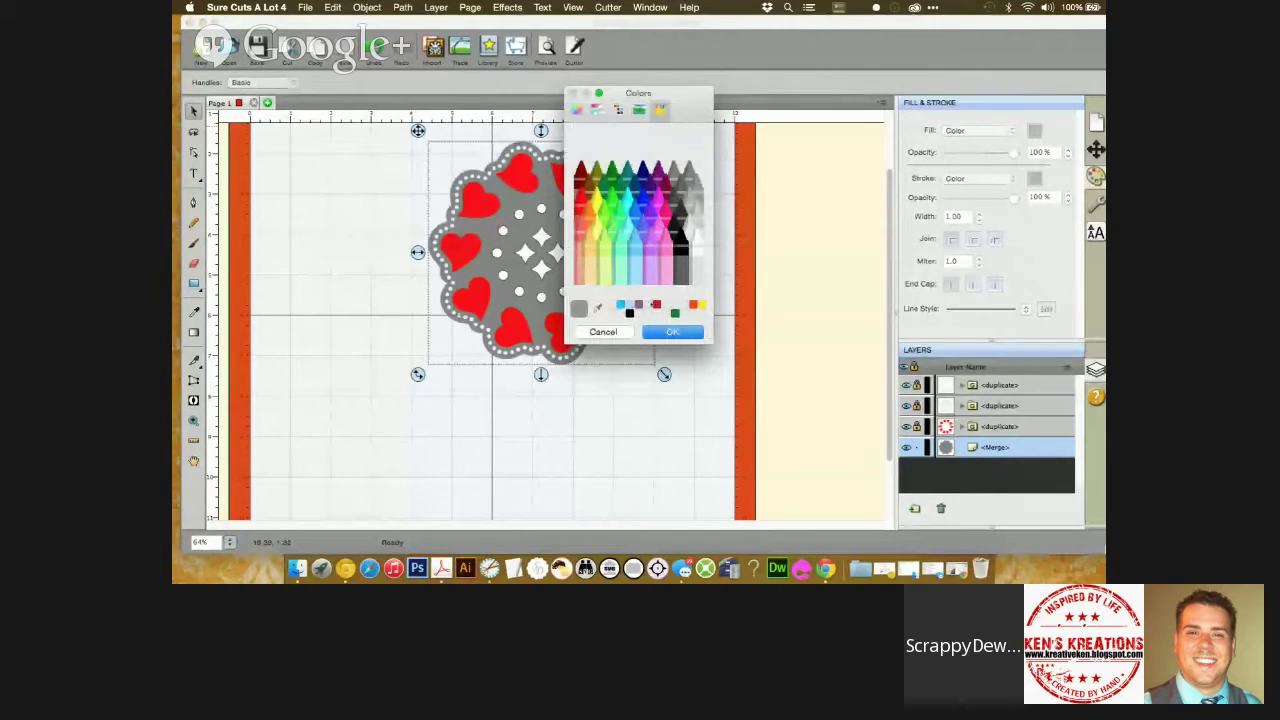
# Fill the merged layer with the saved dark red, then deselect and lock it
pyautogui.click(656, 304)
pyautogui.click(672, 331)
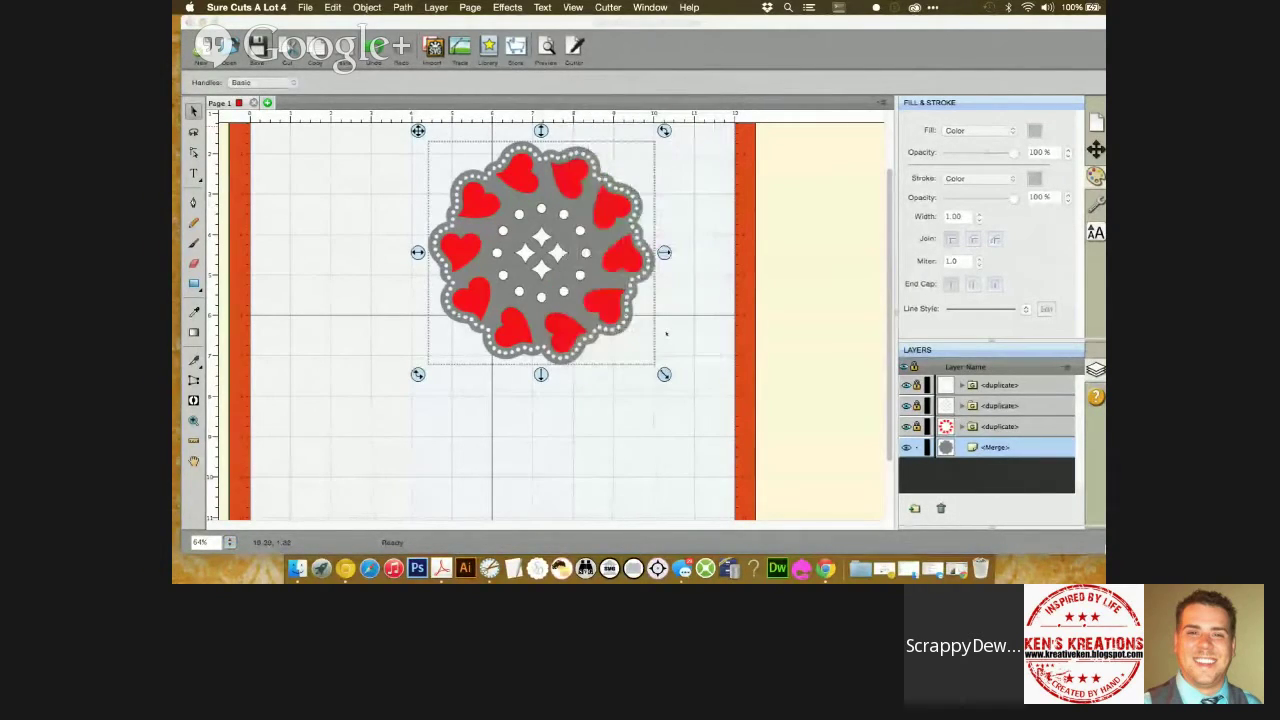
pyautogui.click(693, 326)
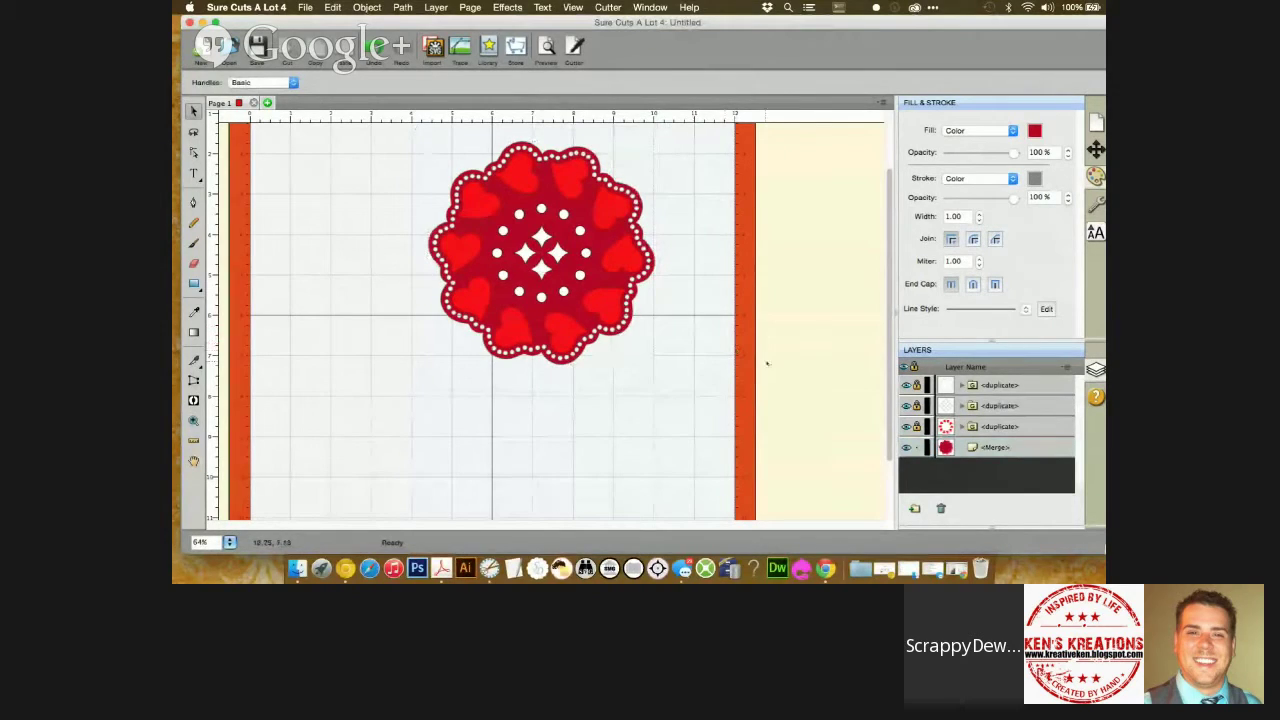
pyautogui.click(917, 447)
# Unlock the white circle and diamond layers and paste a copy of both in place
pyautogui.click(917, 385)
pyautogui.rightClick(369, 363)
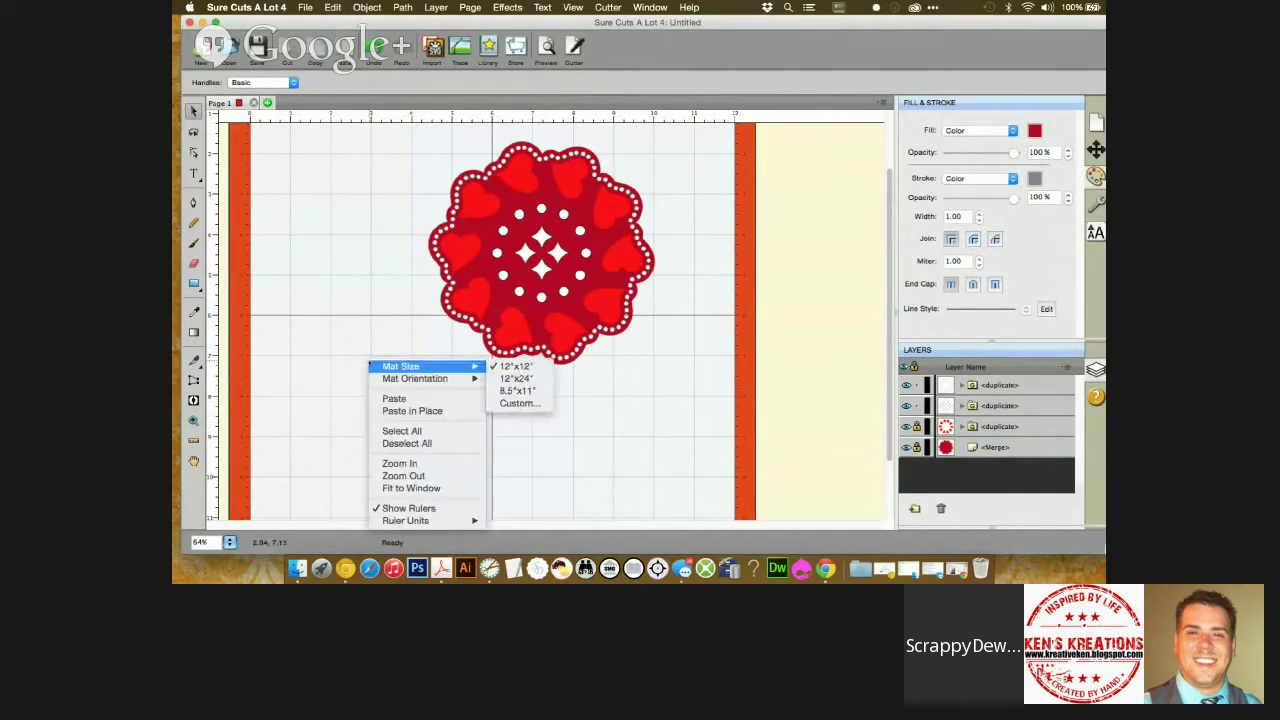
pyautogui.click(404, 431)
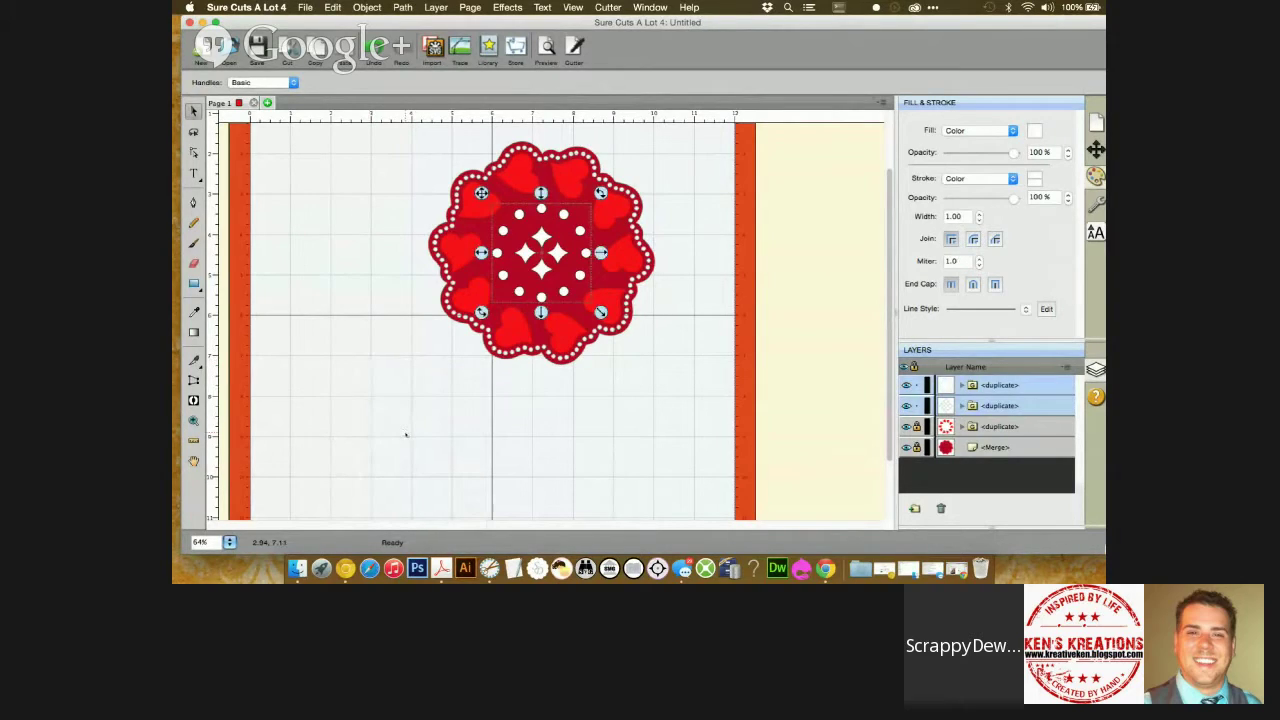
pyautogui.rightClick(364, 369)
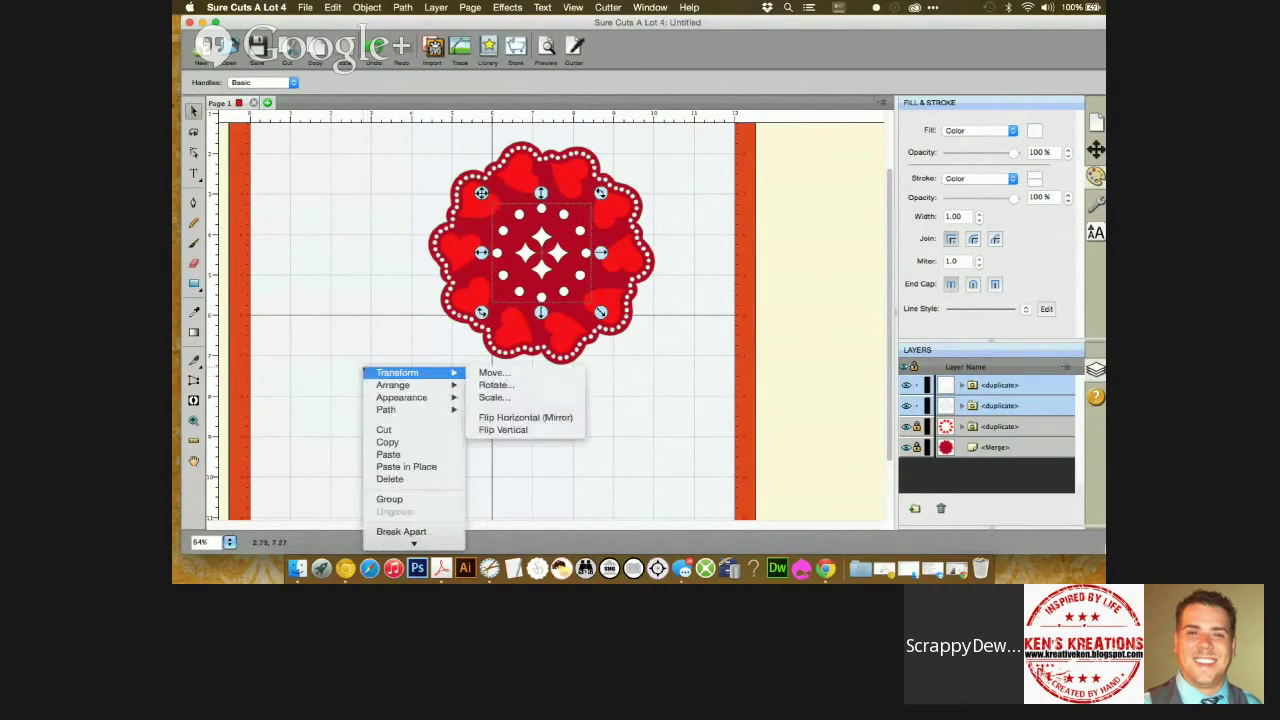
pyautogui.click(395, 442)
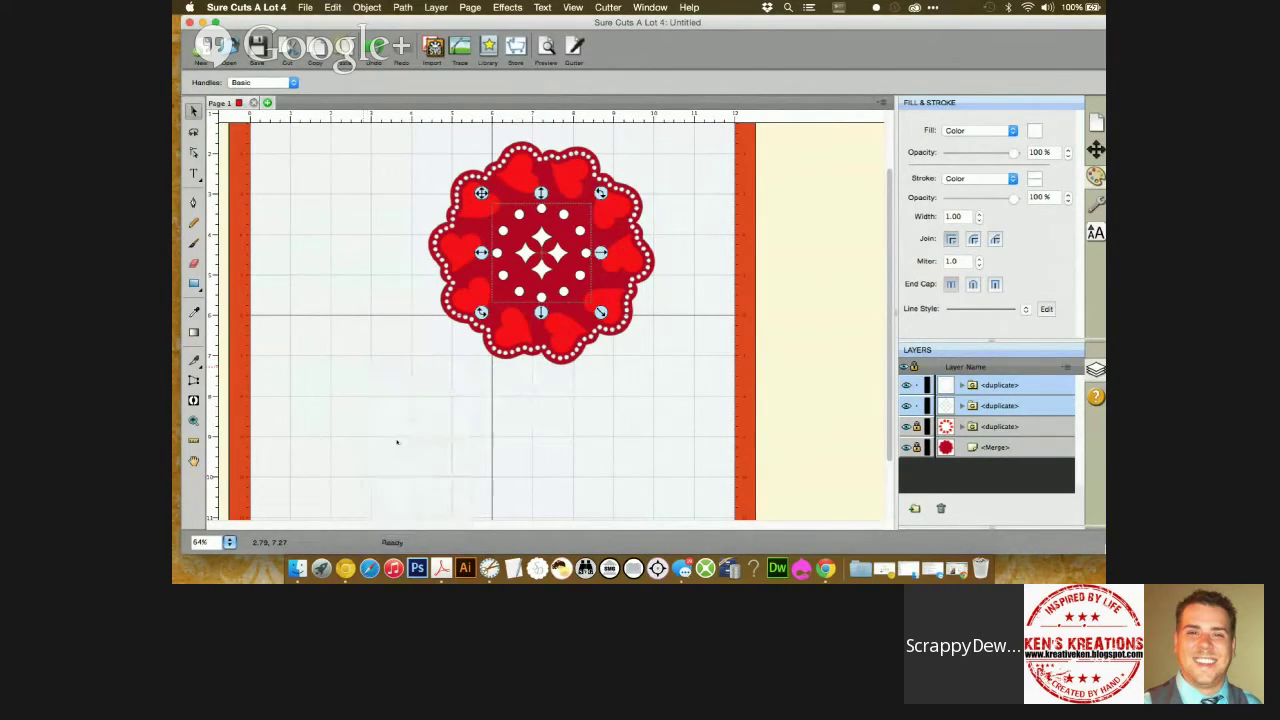
pyautogui.rightClick(394, 386)
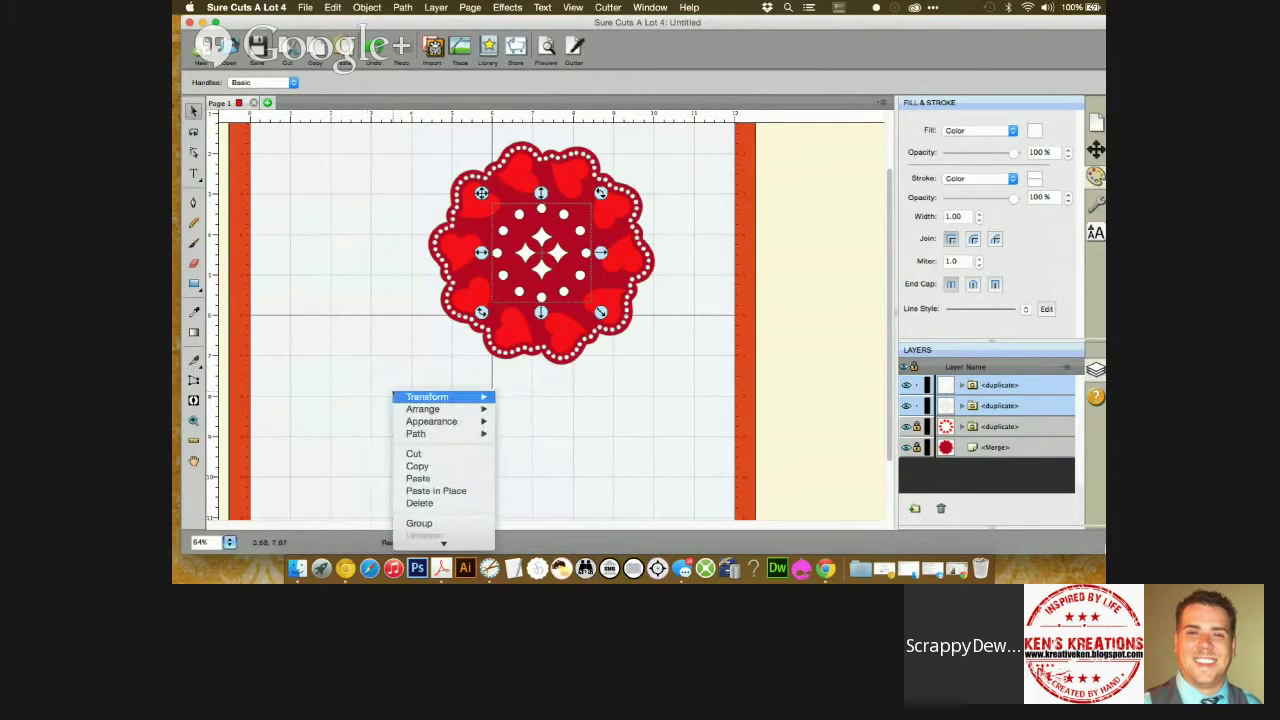
pyautogui.click(440, 490)
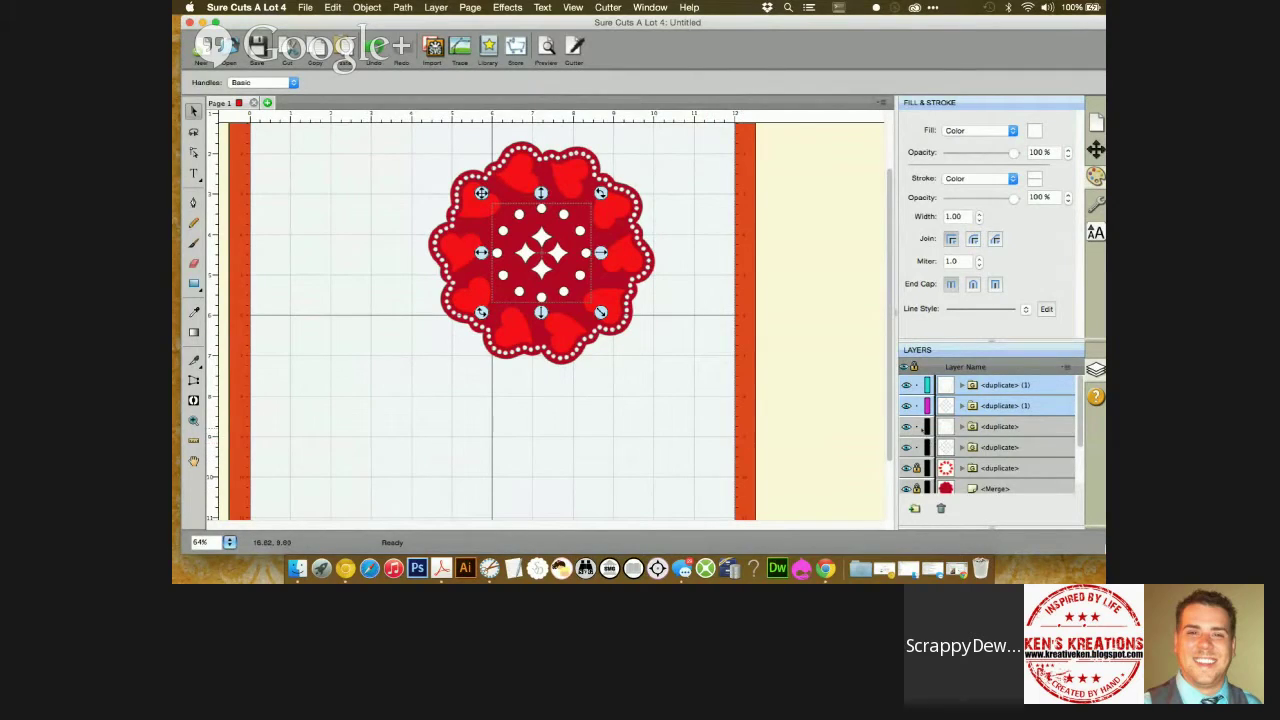
# Lock the two original circle and diamond layers and select the pasted copies
pyautogui.click(916, 426)
pyautogui.click(916, 447)
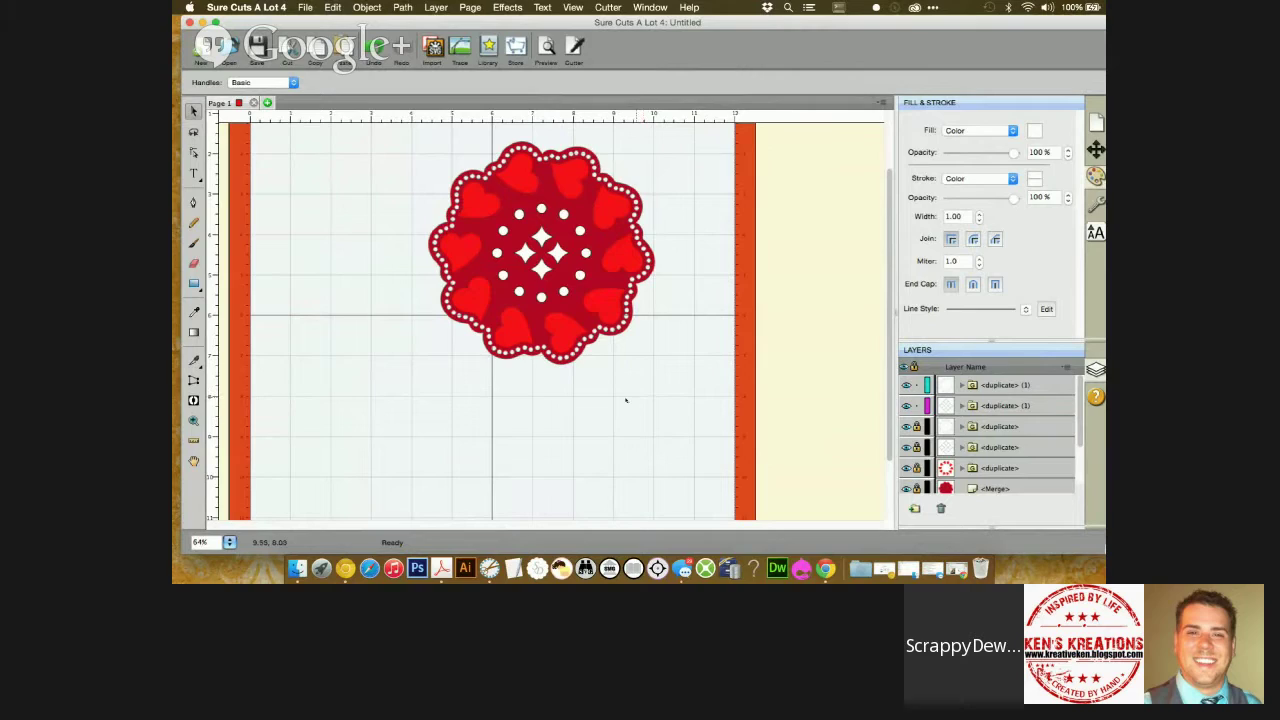
pyautogui.rightClick(394, 347)
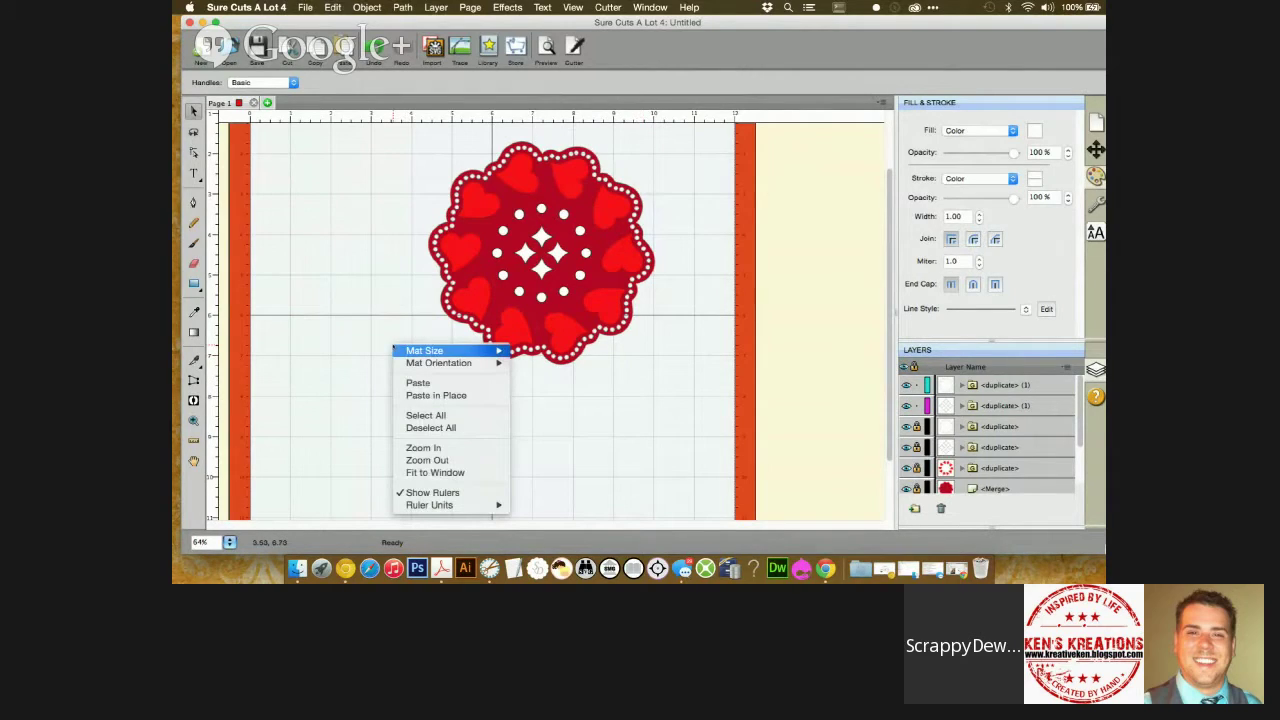
pyautogui.click(430, 415)
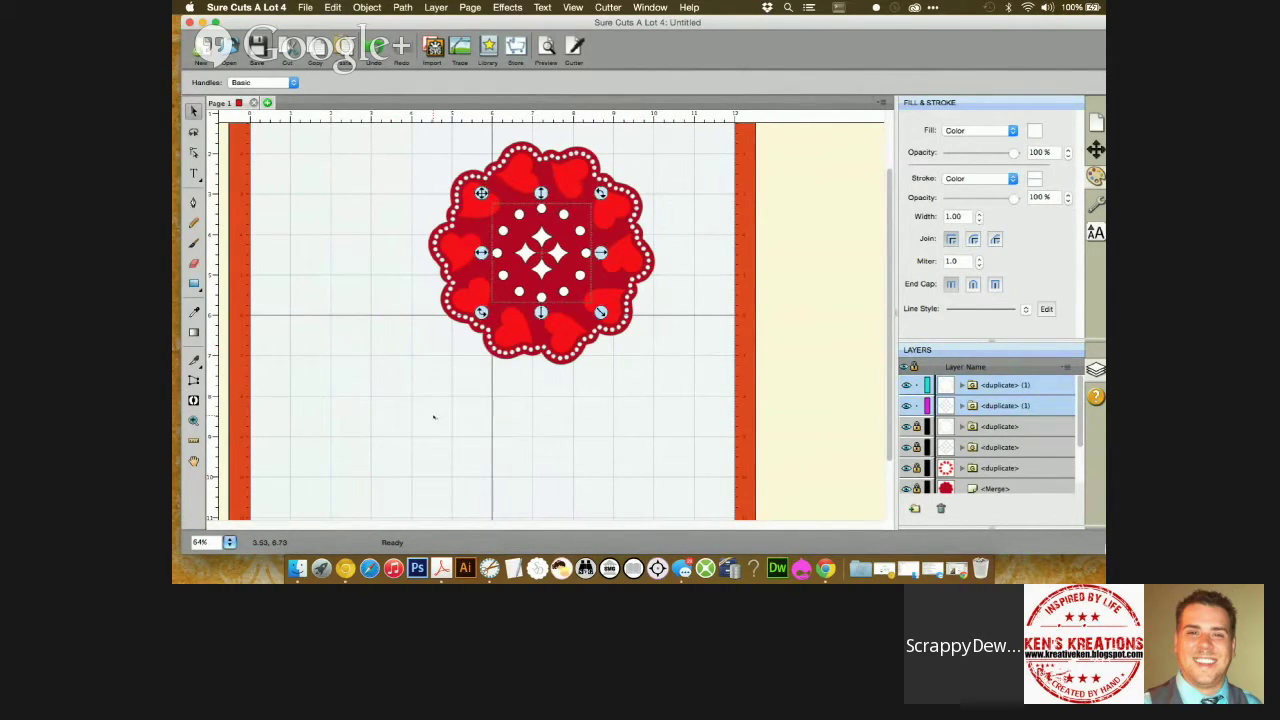
# Add a Shadow (Rounded) layer of 0.17 in with Blackout Shadow to the copied circles and diamonds
pyautogui.rightClick(340, 307)
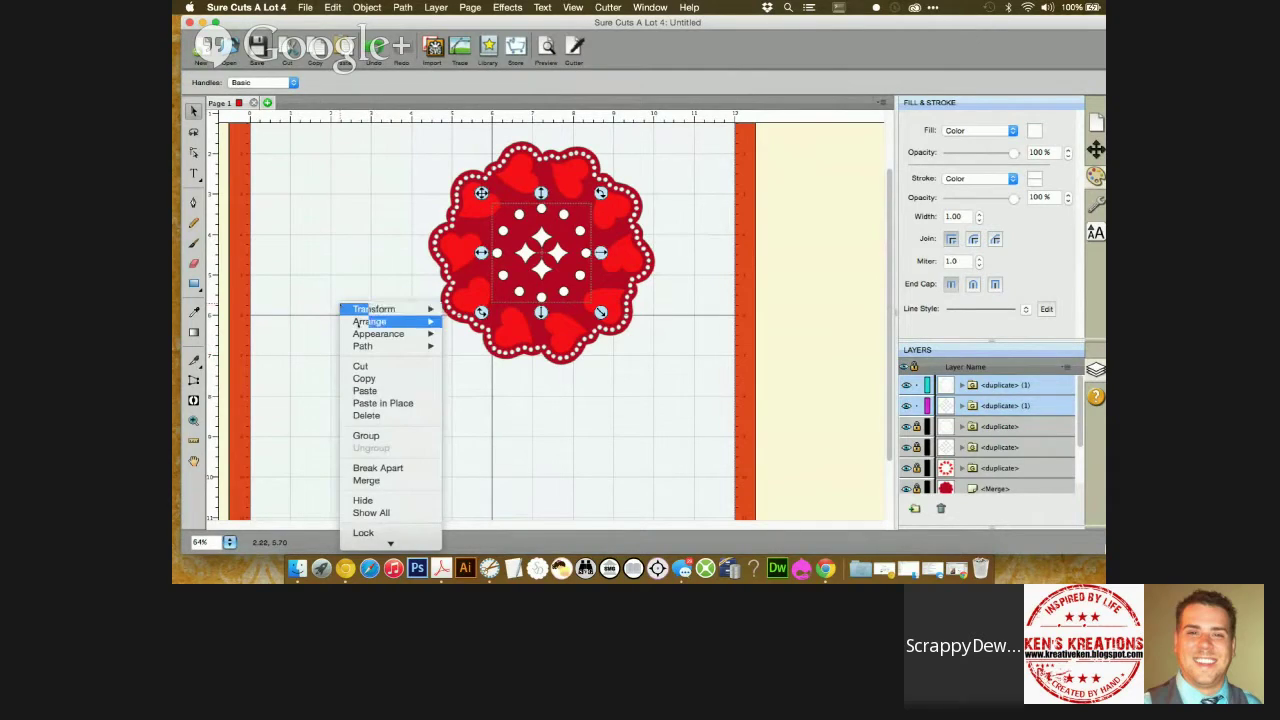
pyautogui.moveTo(370, 334)
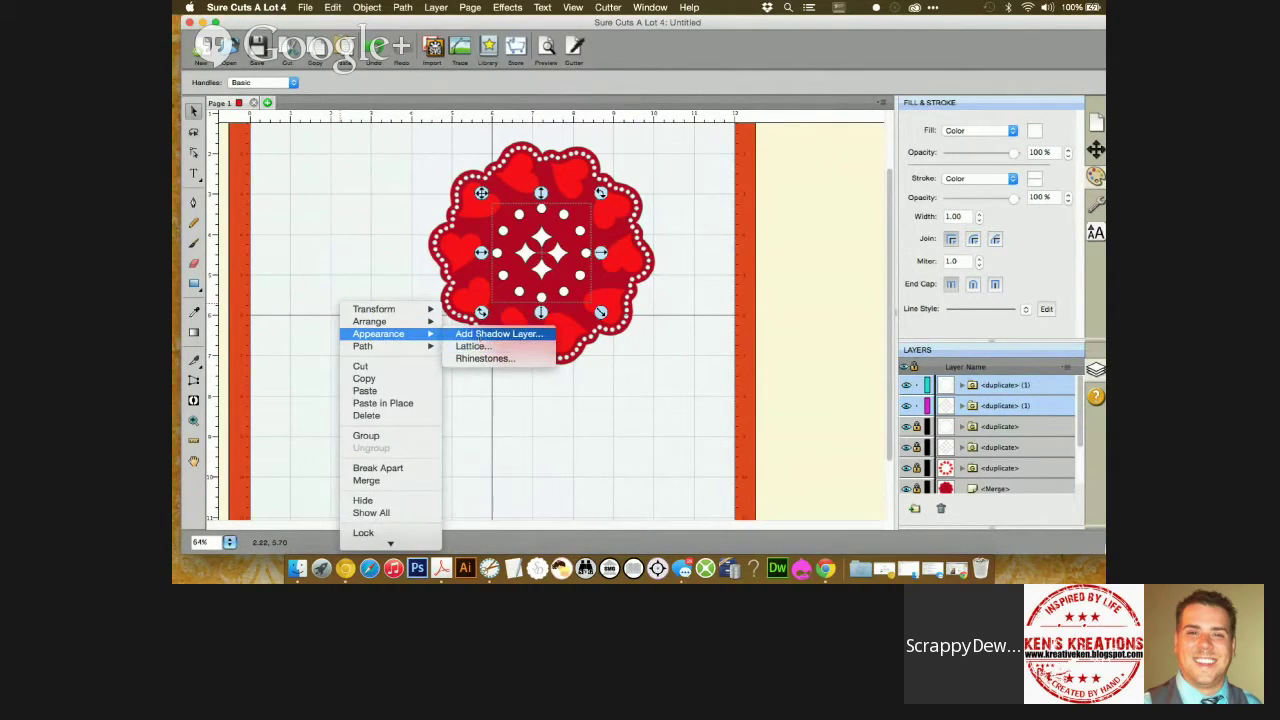
pyautogui.click(498, 334)
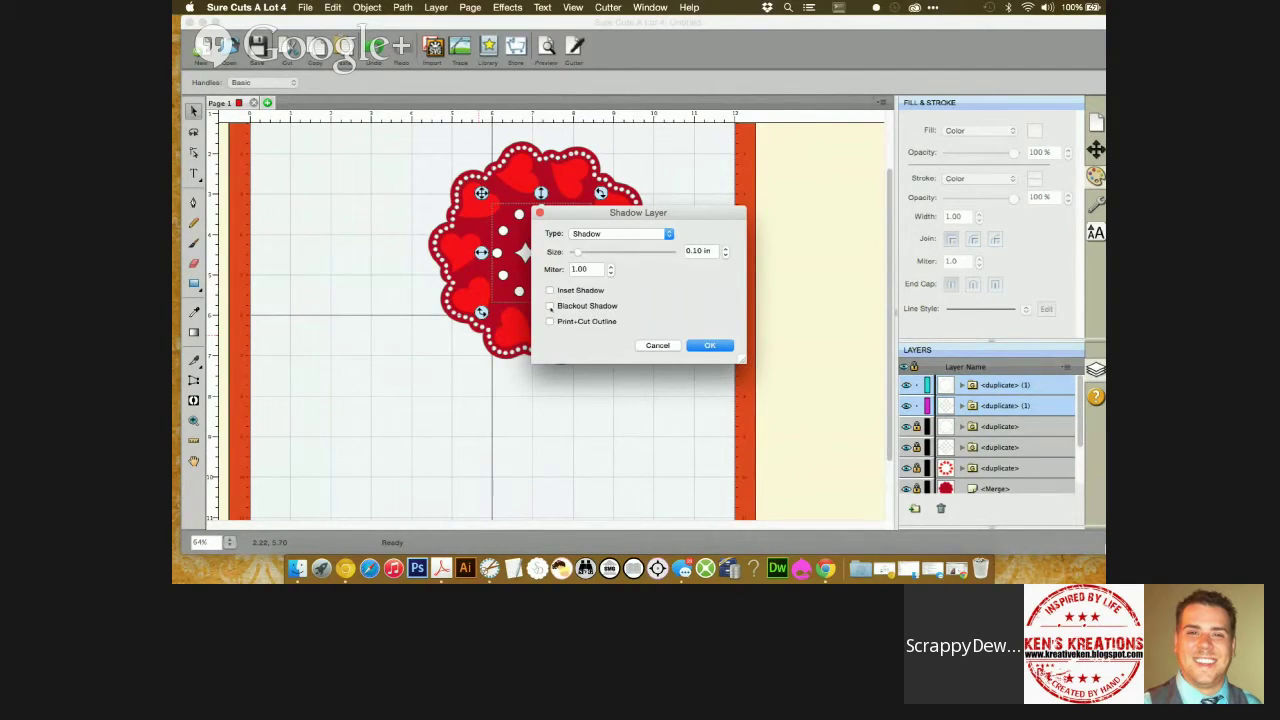
pyautogui.click(549, 306)
pyautogui.moveTo(681, 214); pyautogui.dragTo(797, 221)
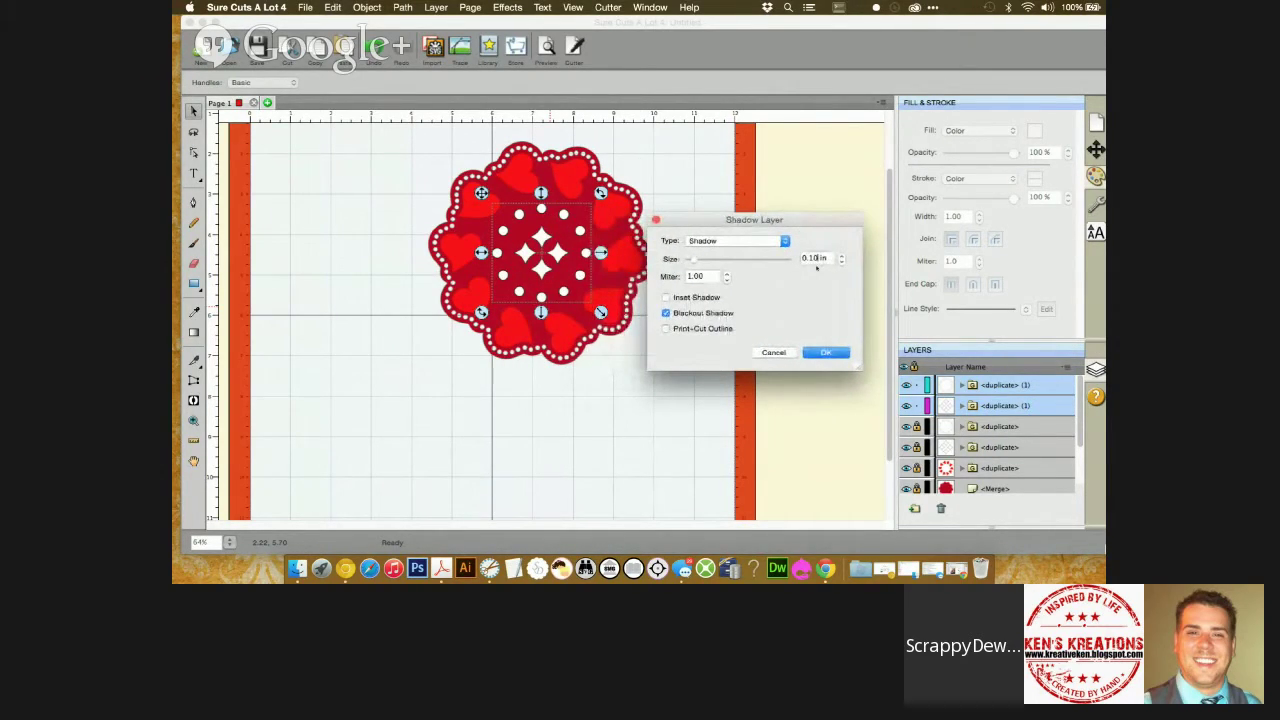
pyautogui.press('BackSpace')
pyautogui.write('7')
pyautogui.click(737, 241)
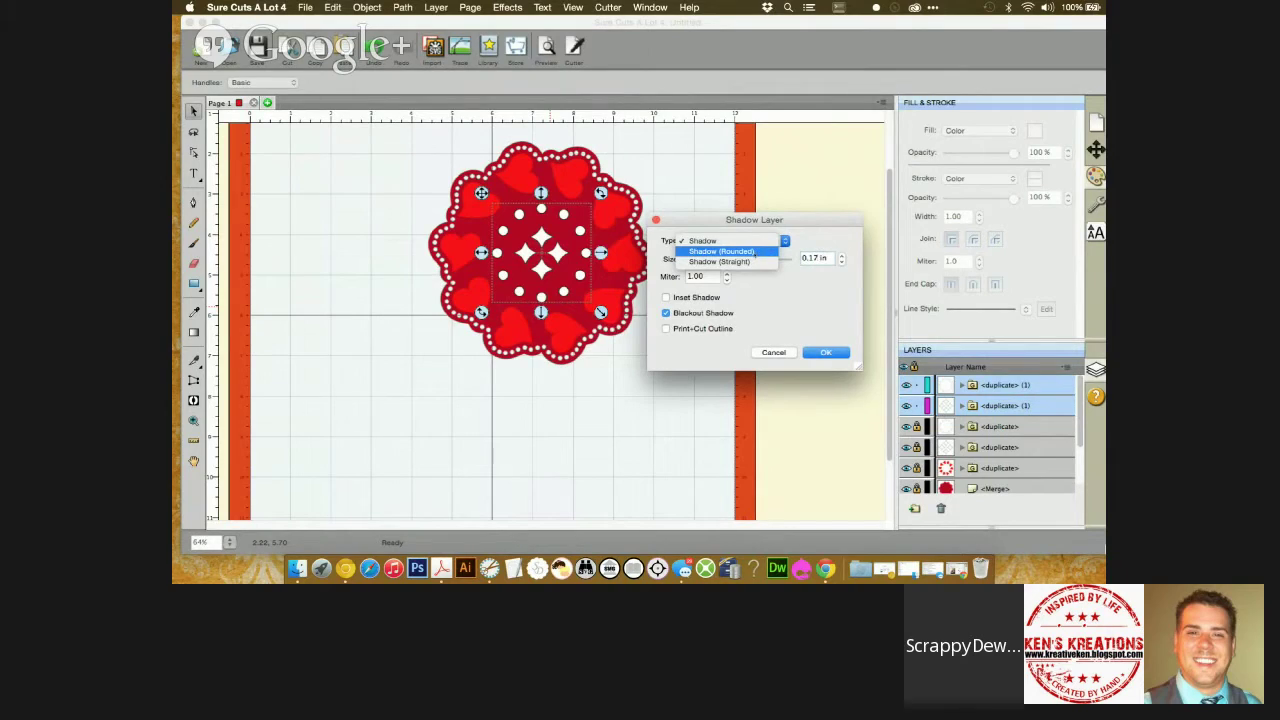
pyautogui.click(721, 251)
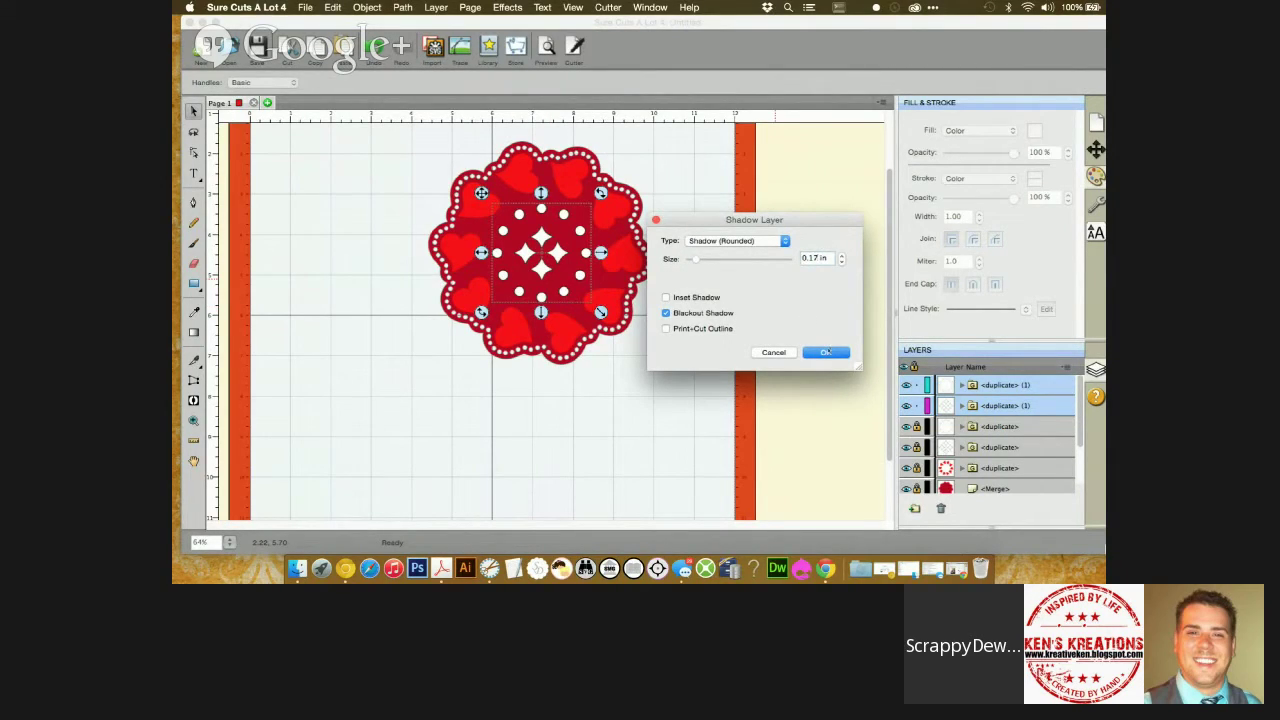
pyautogui.click(826, 352)
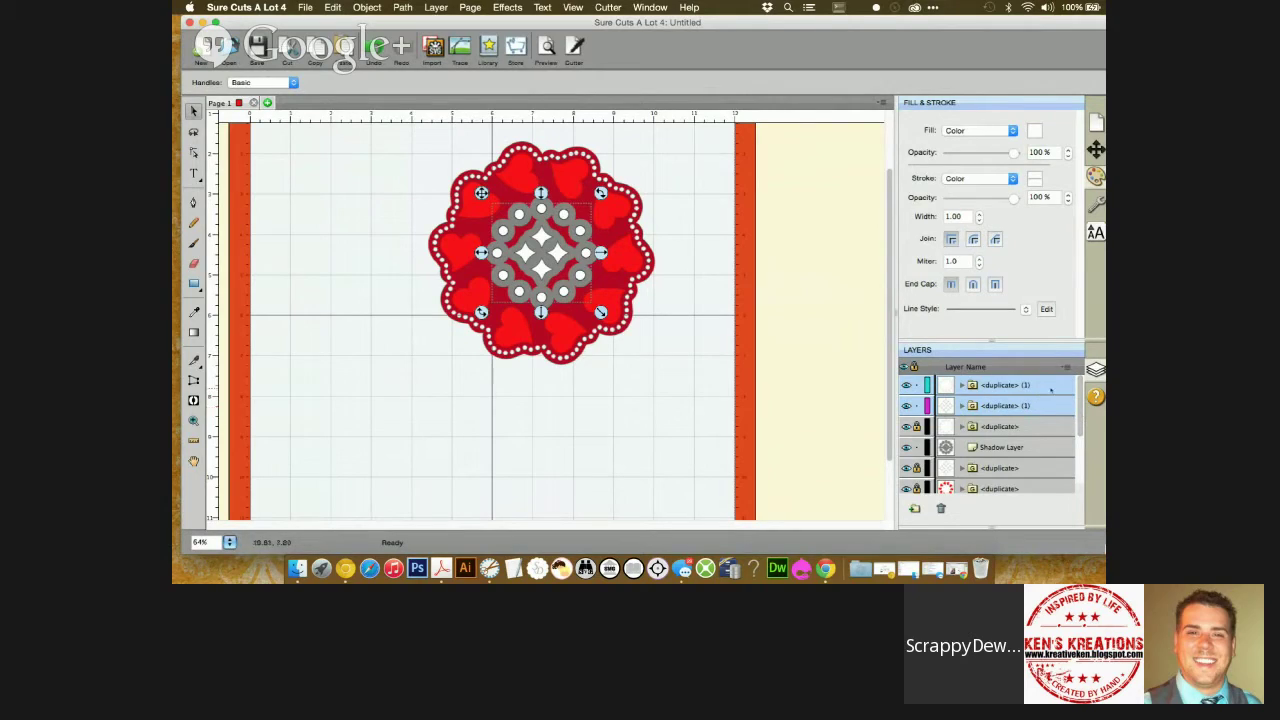
# Lock the copied circle and diamond layers, then break apart the grey shadow layer
pyautogui.click(916, 385)
pyautogui.click(917, 405)
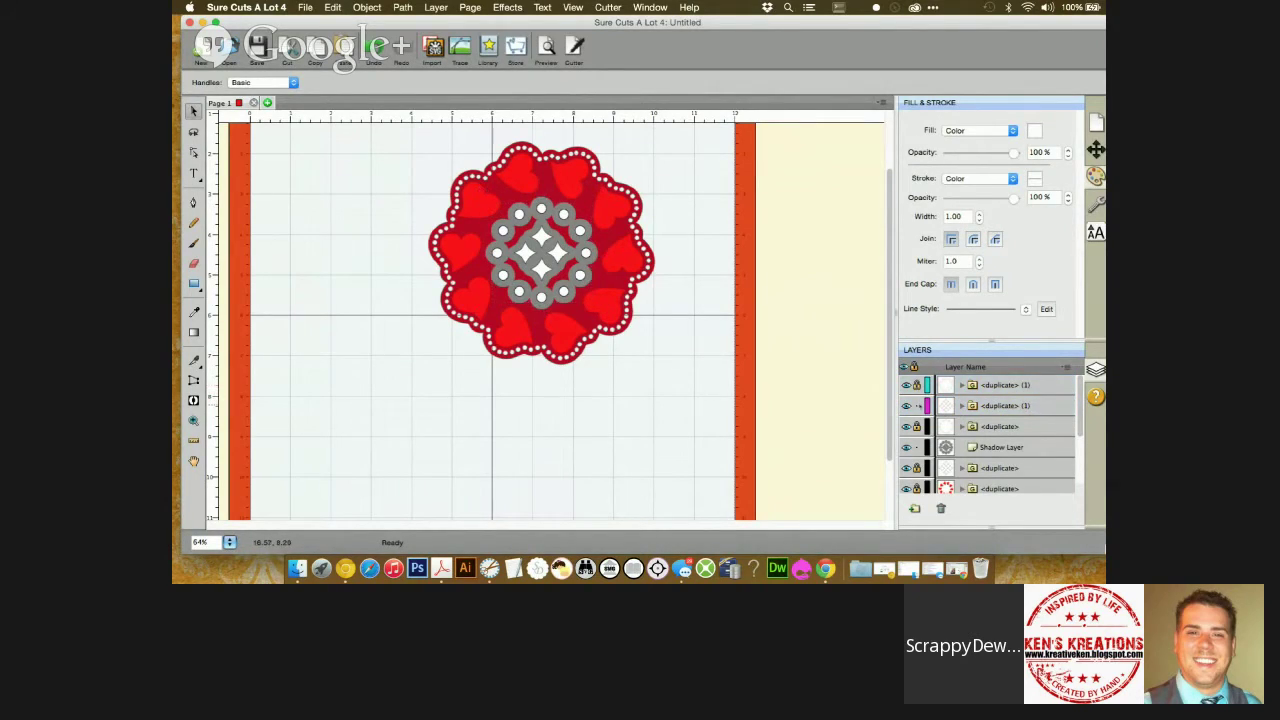
pyautogui.click(1015, 448)
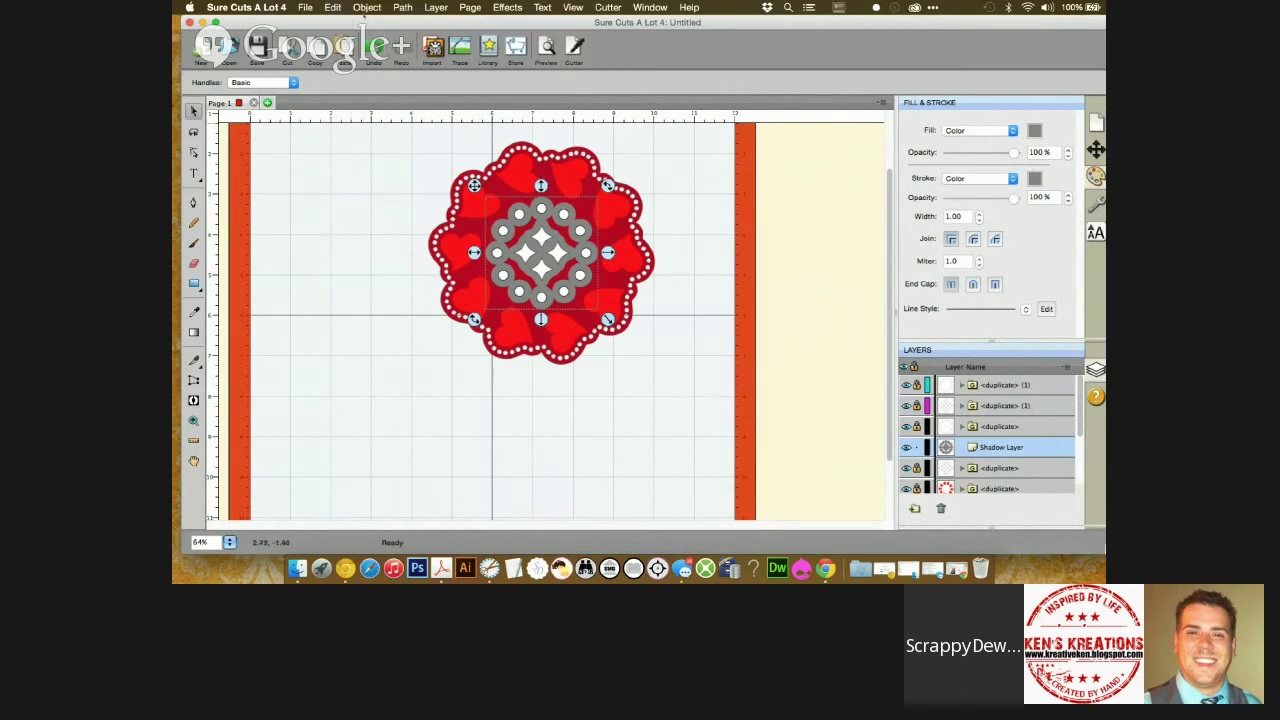
pyautogui.click(367, 7)
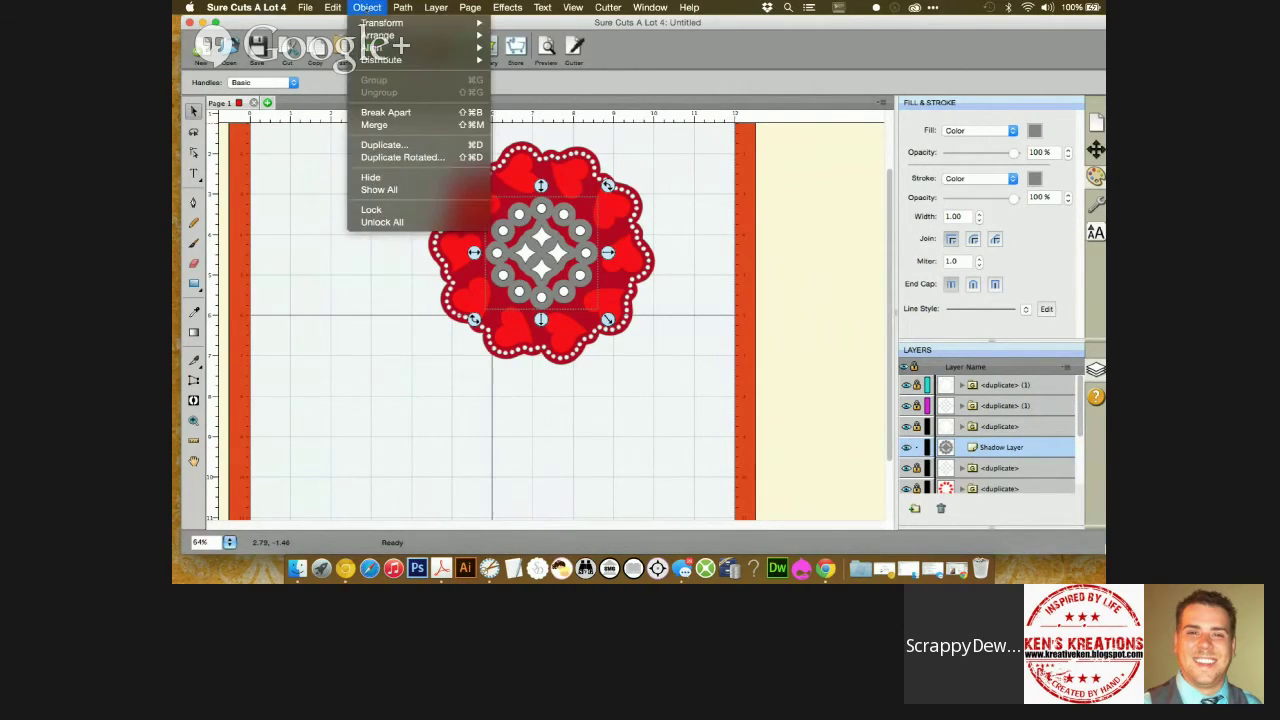
pyautogui.click(393, 113)
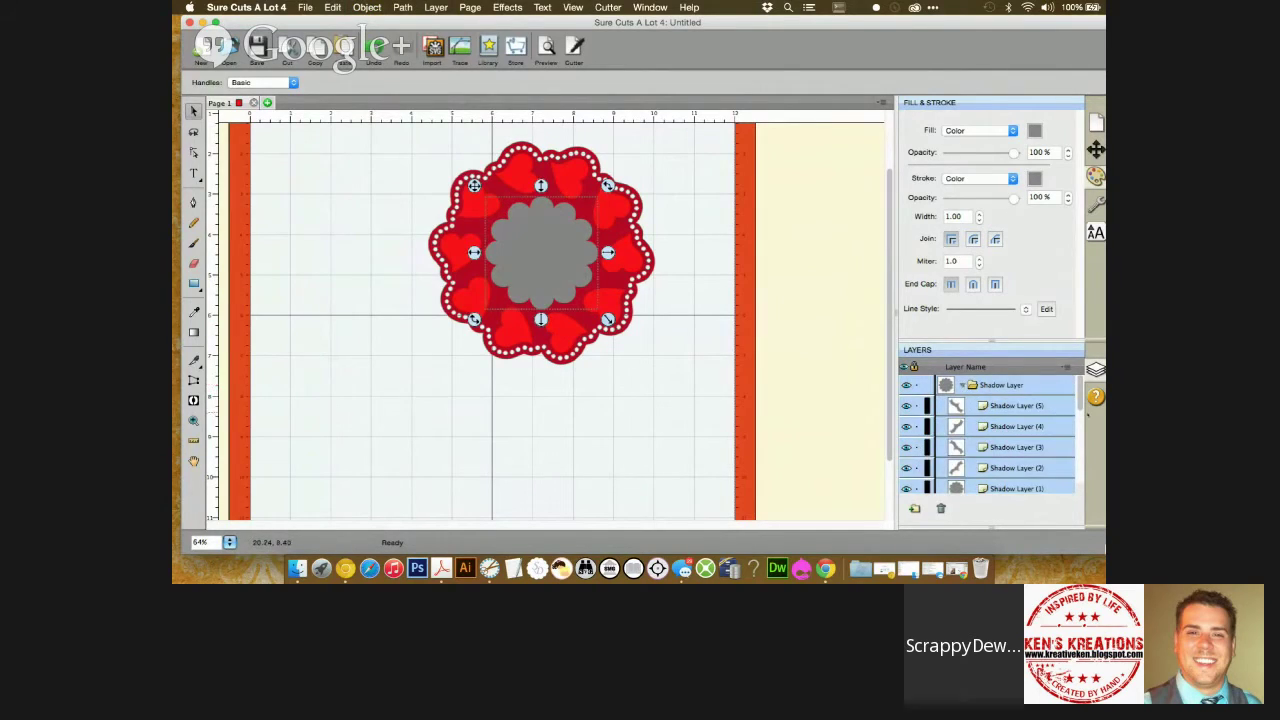
# Raise the solid scalloped shadow piece to the top of the broken-apart shadow folder
pyautogui.scroll(-1, 994, 390)
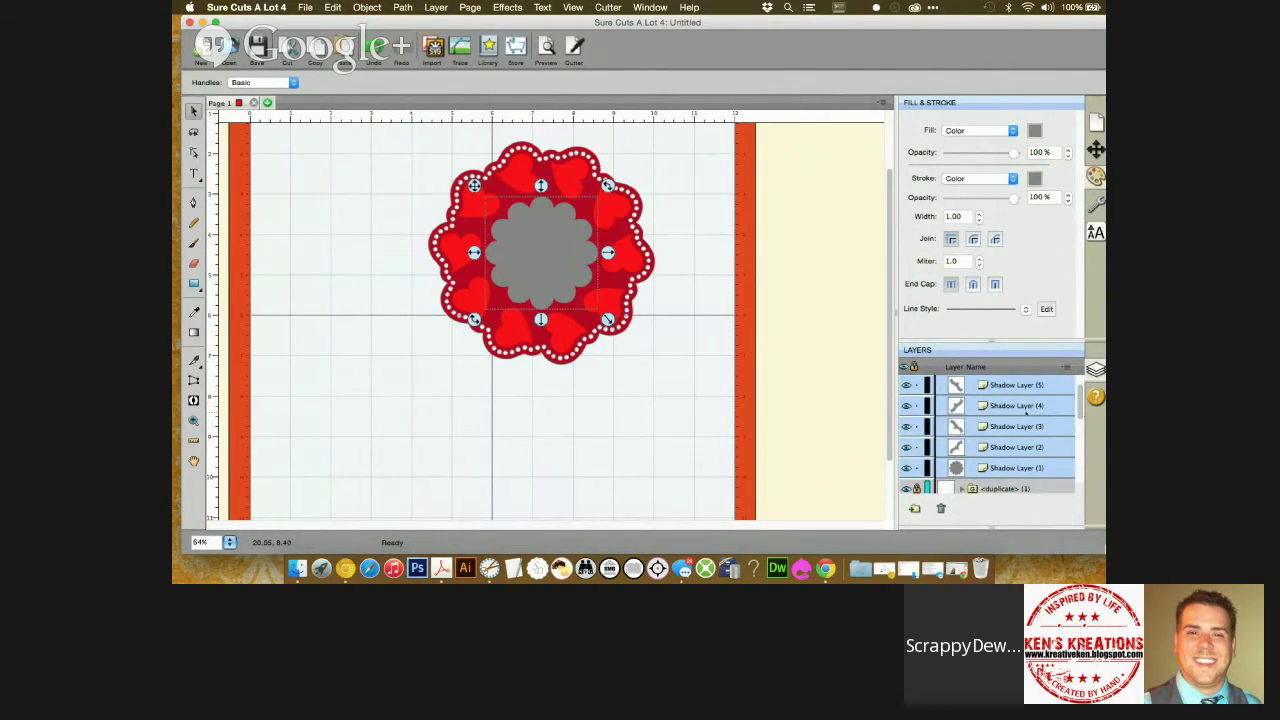
pyautogui.click(994, 468)
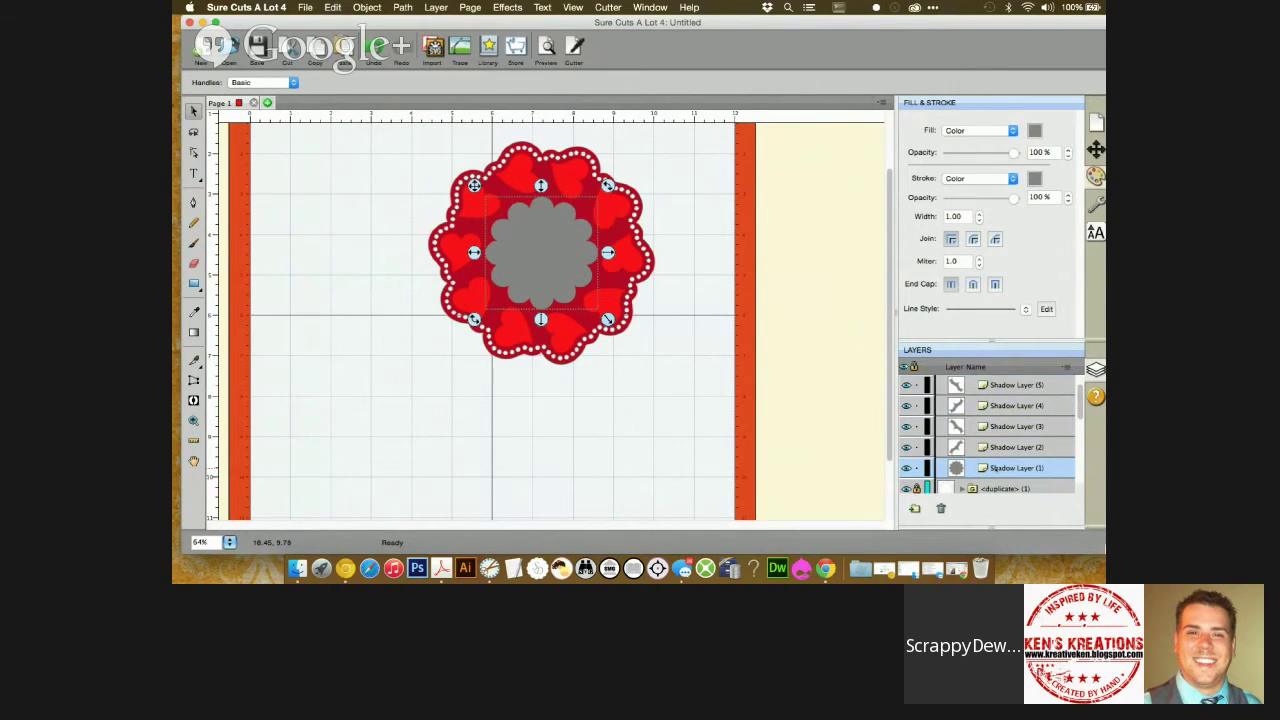
pyautogui.click(1066, 368)
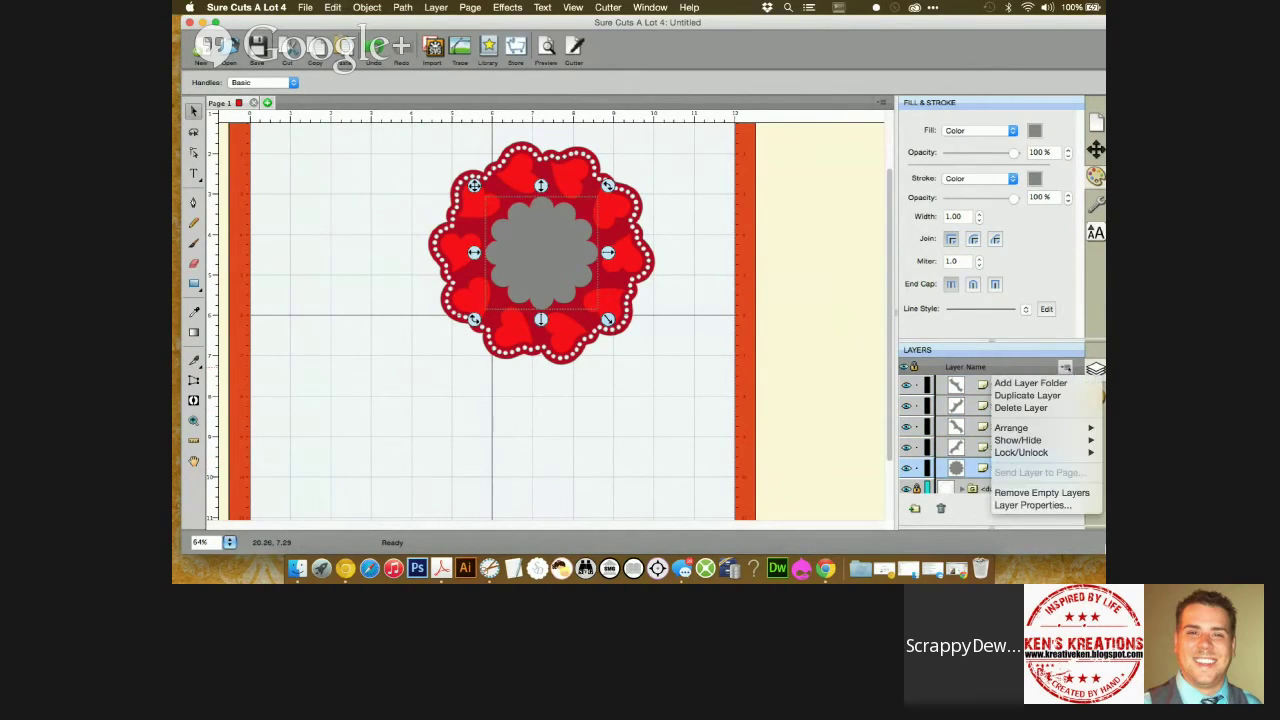
pyautogui.moveTo(1010, 427)
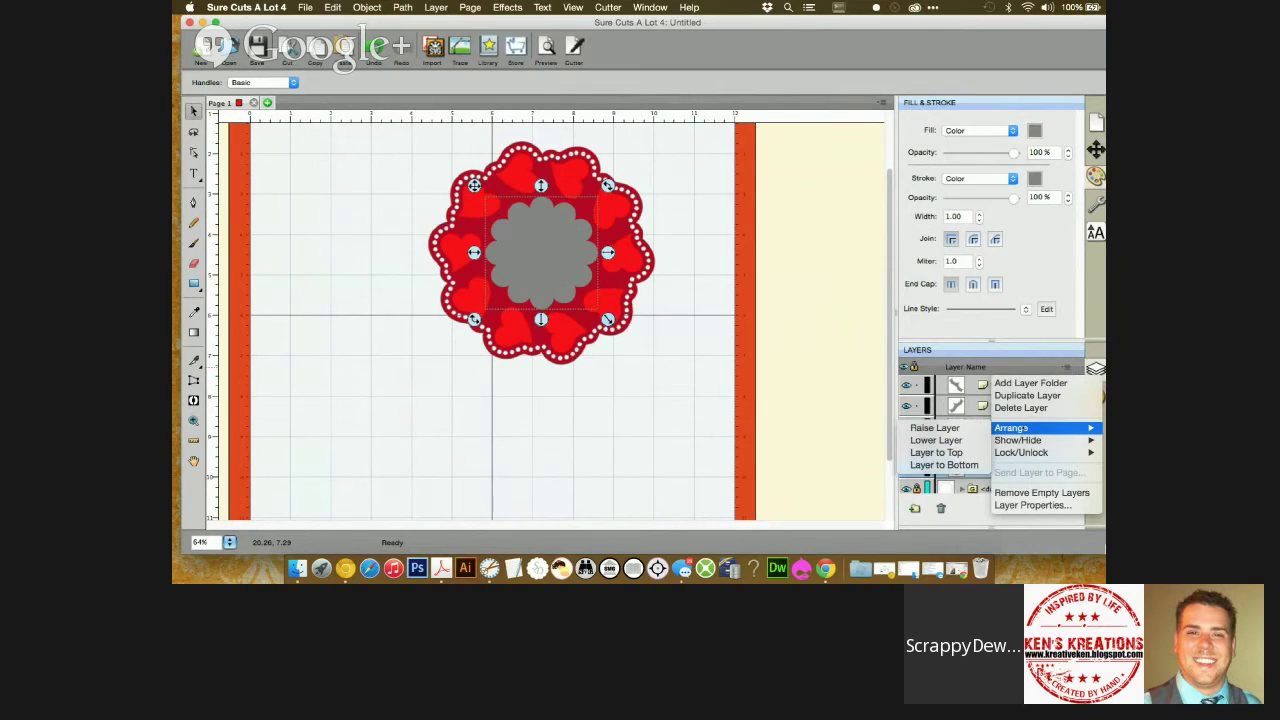
pyautogui.click(943, 451)
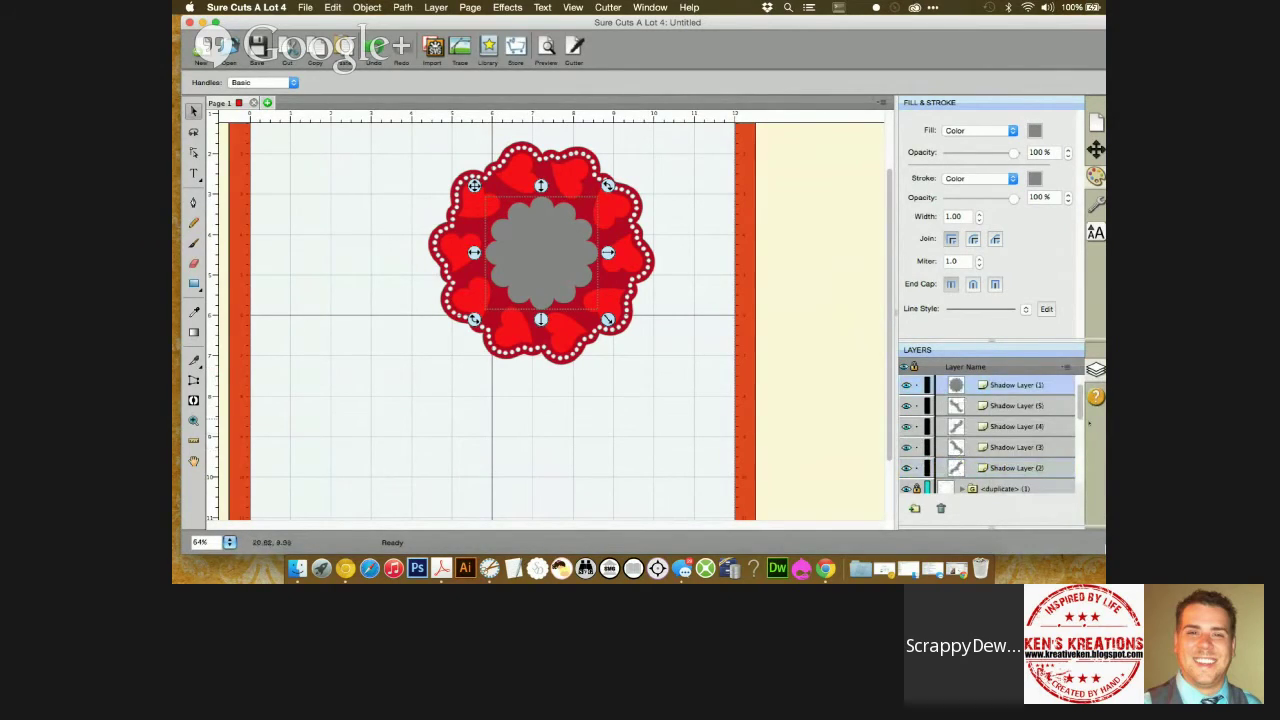
pyautogui.scroll(1, 1088, 422)
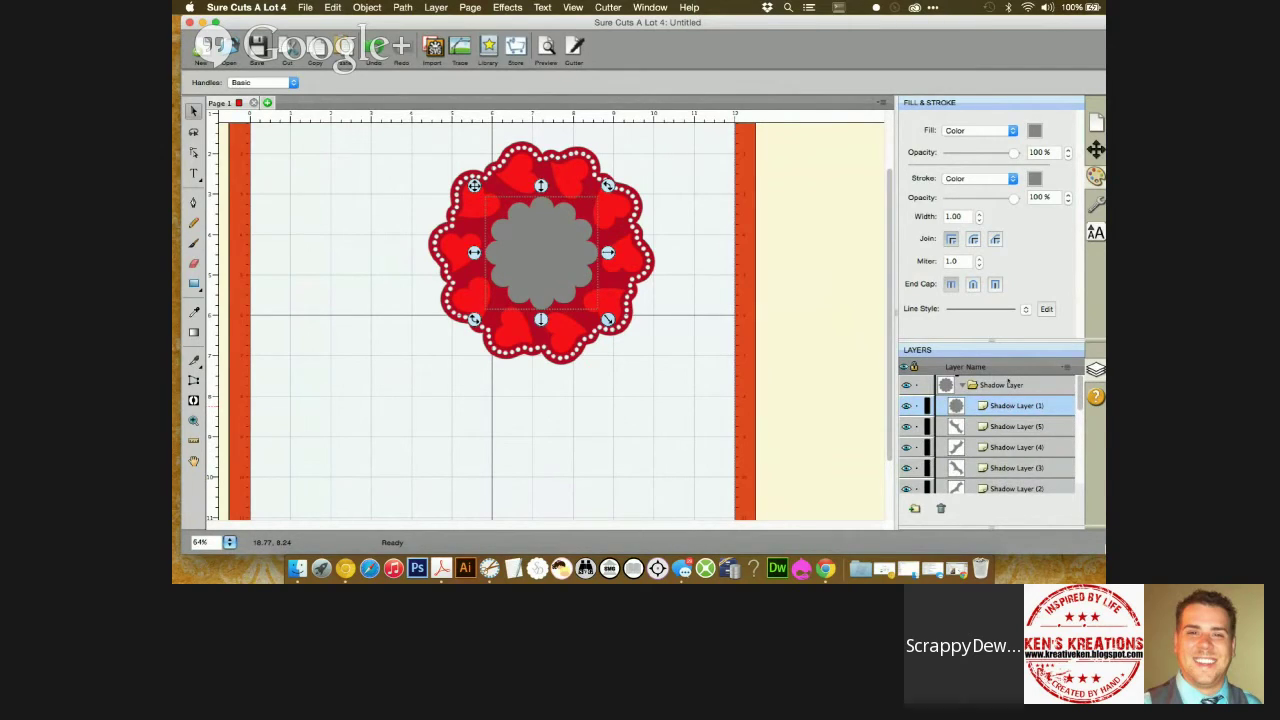
# Take the solid scalloped piece out of the shadow folder and delete the folder with its remaining pieces
pyautogui.moveTo(1008, 382); pyautogui.dragTo(1007, 383)
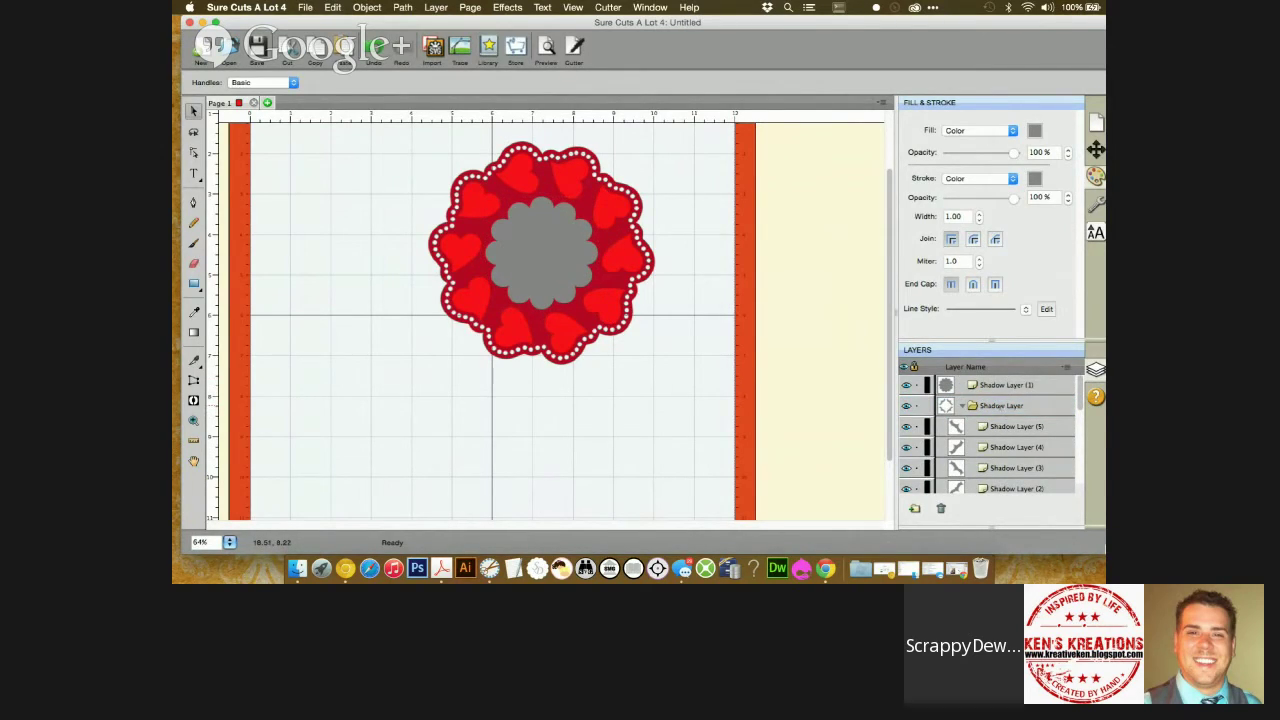
pyautogui.click(1001, 405)
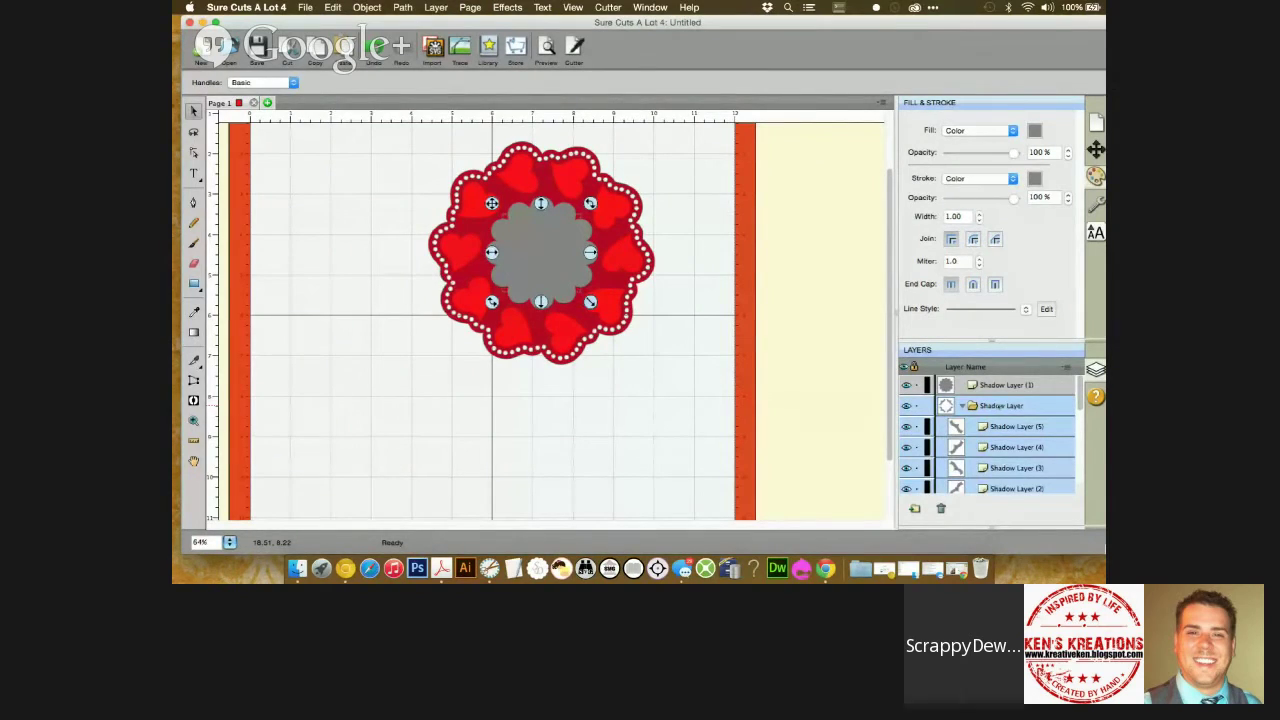
pyautogui.press('super+shift+g')
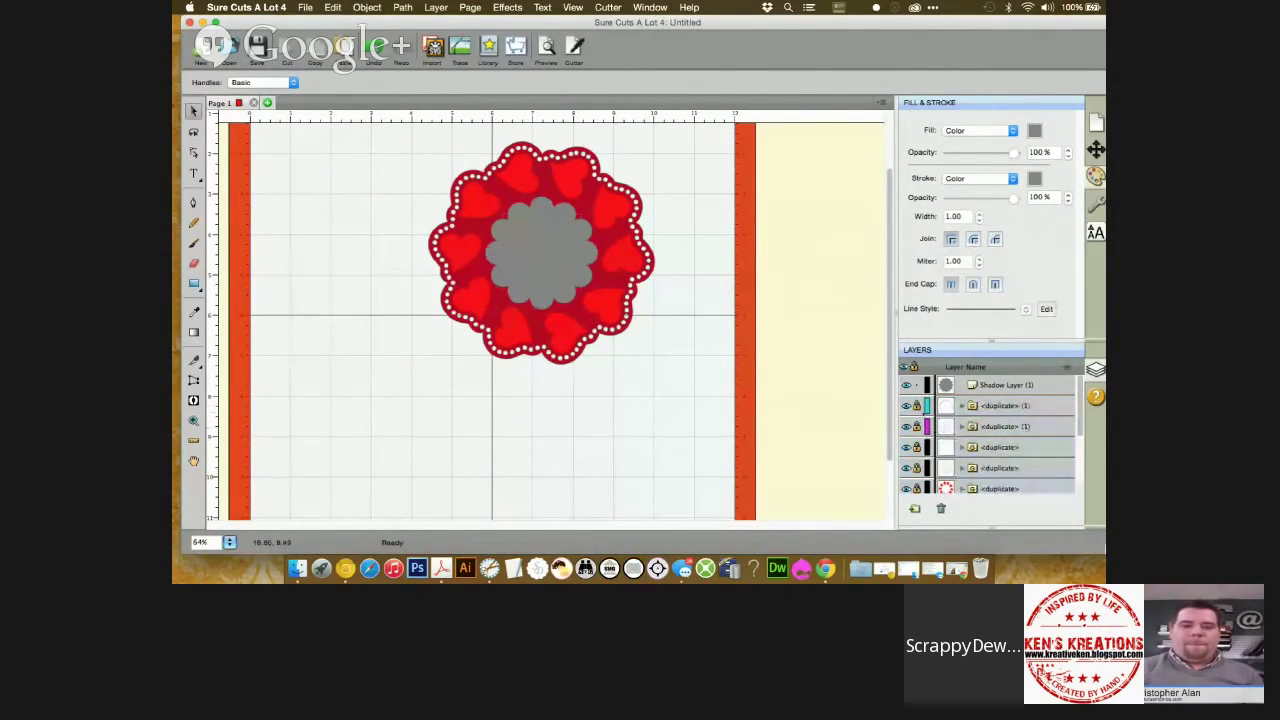
# Unlock the copied circle and diamond layers and merge them with the solid scalloped shadow piece
pyautogui.click(917, 406)
pyautogui.click(917, 426)
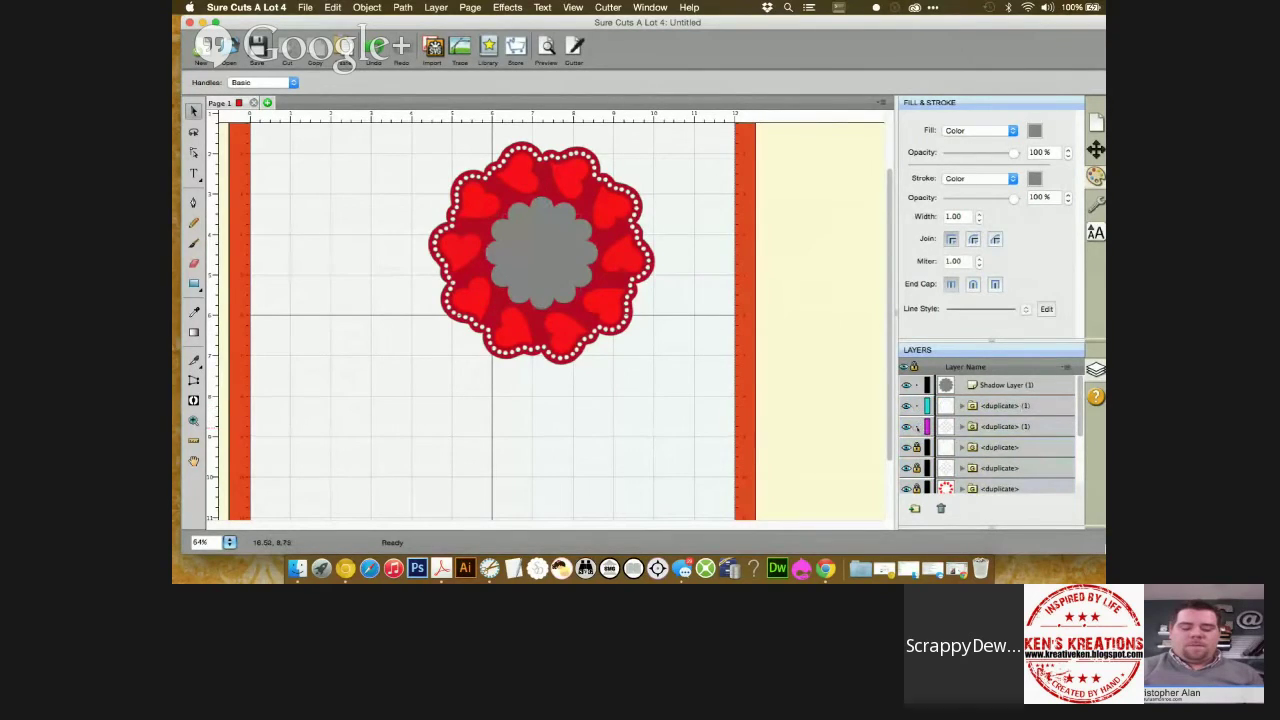
pyautogui.rightClick(399, 317)
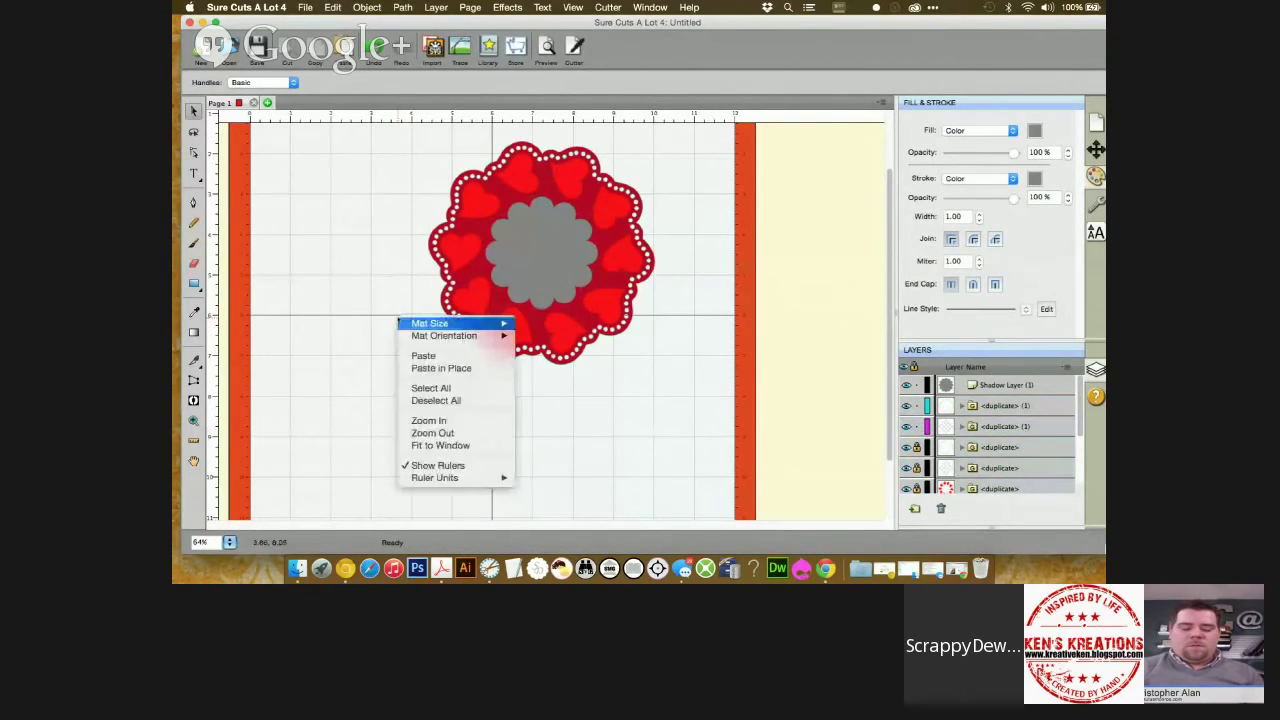
pyautogui.click(427, 388)
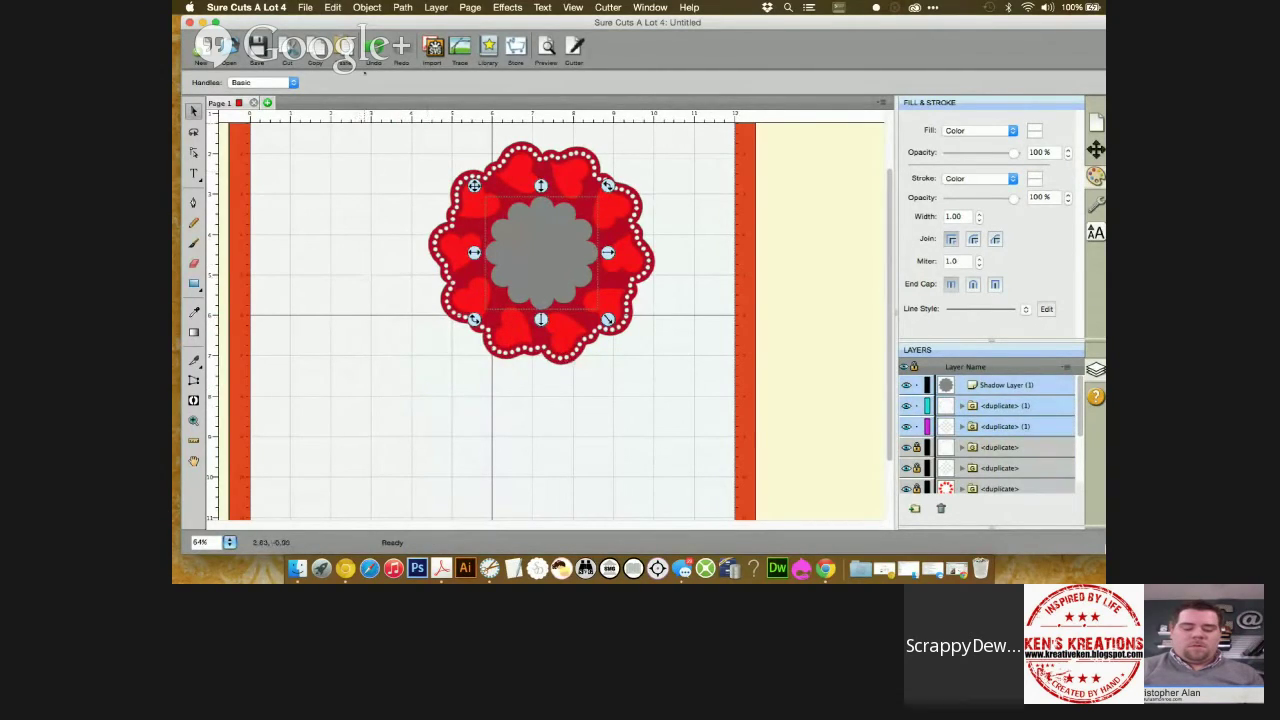
pyautogui.click(367, 7)
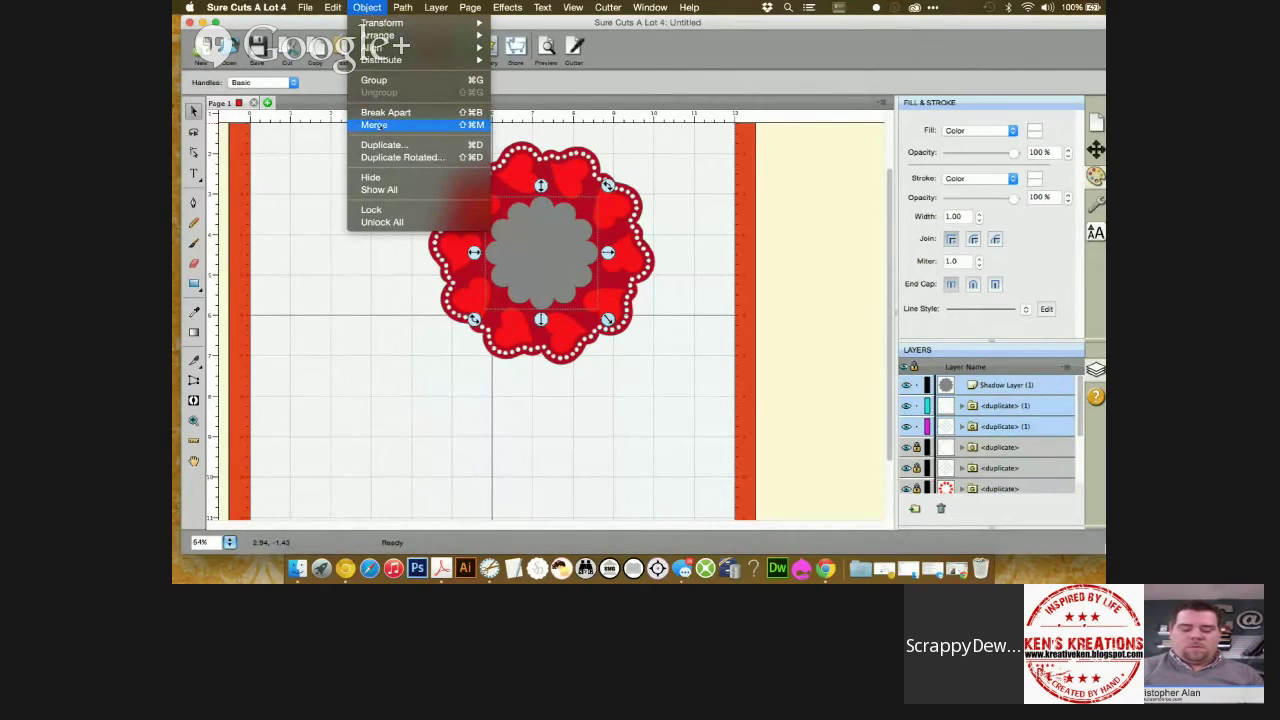
pyautogui.click(374, 125)
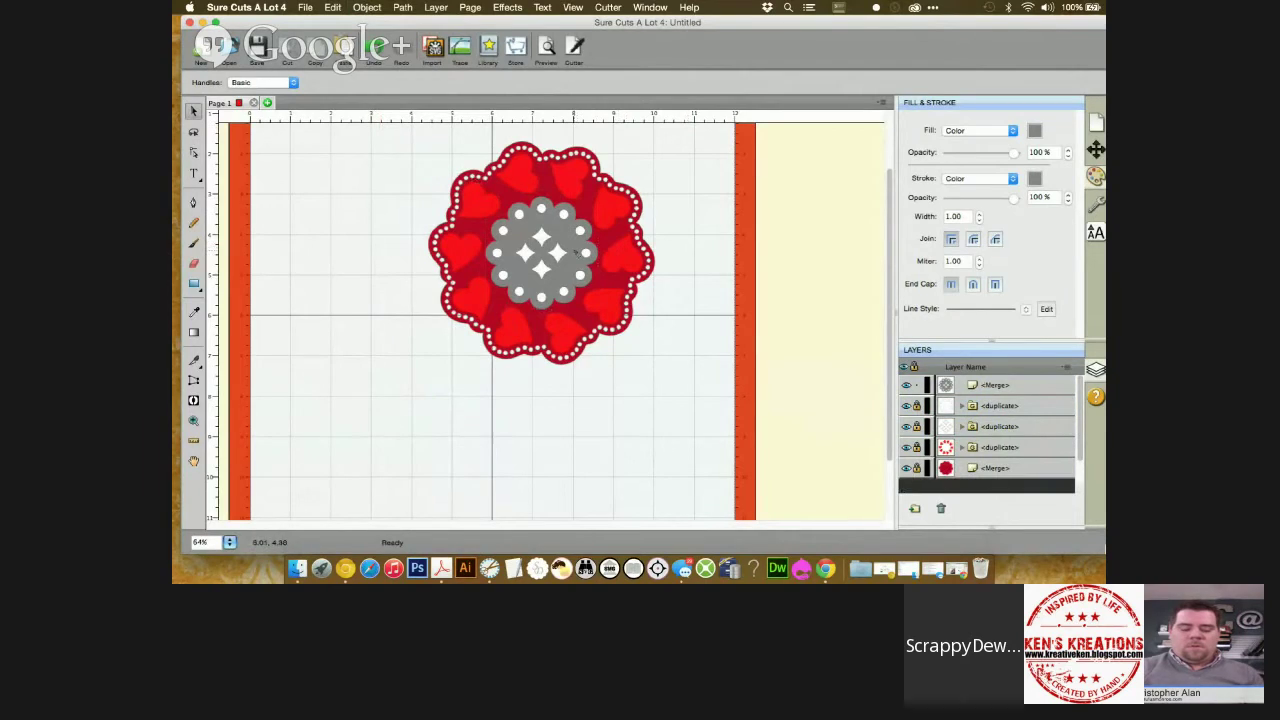
# Move the merged centre piece off the design to the empty mat area and fill it with the saved dark red
pyautogui.moveTo(541, 250); pyautogui.dragTo(333, 211)
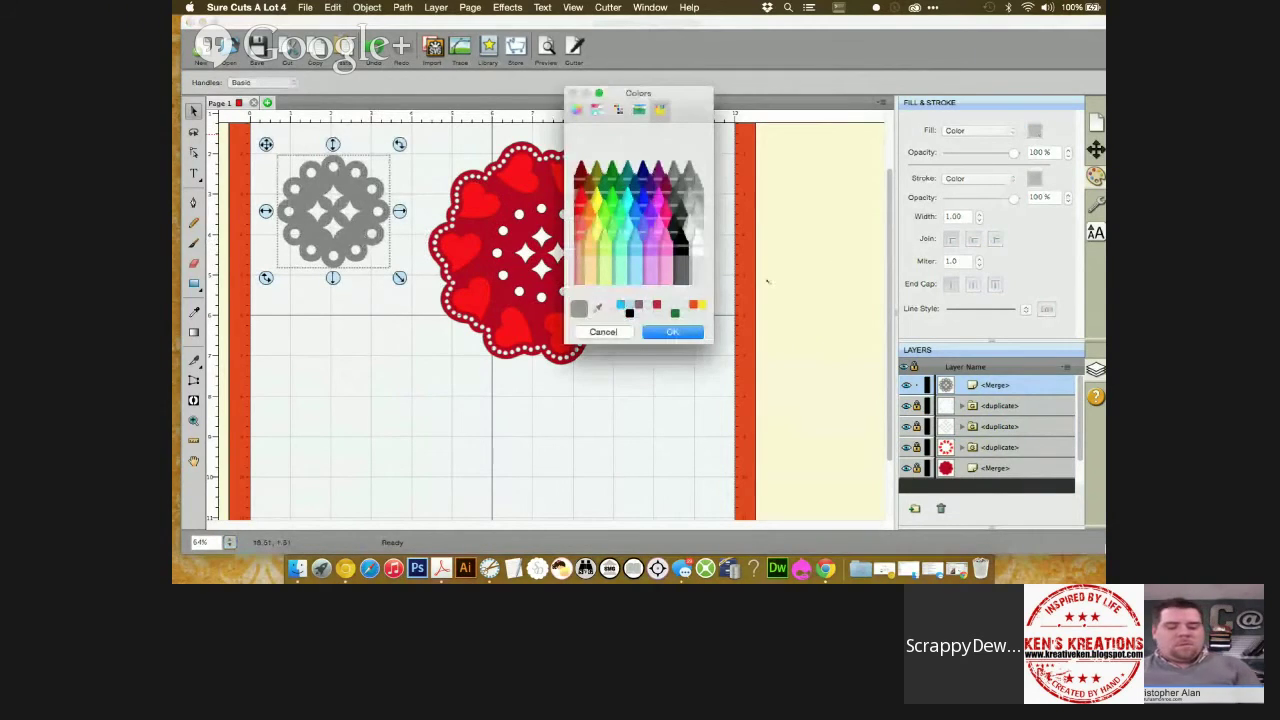
pyautogui.click(656, 304)
pyautogui.click(672, 331)
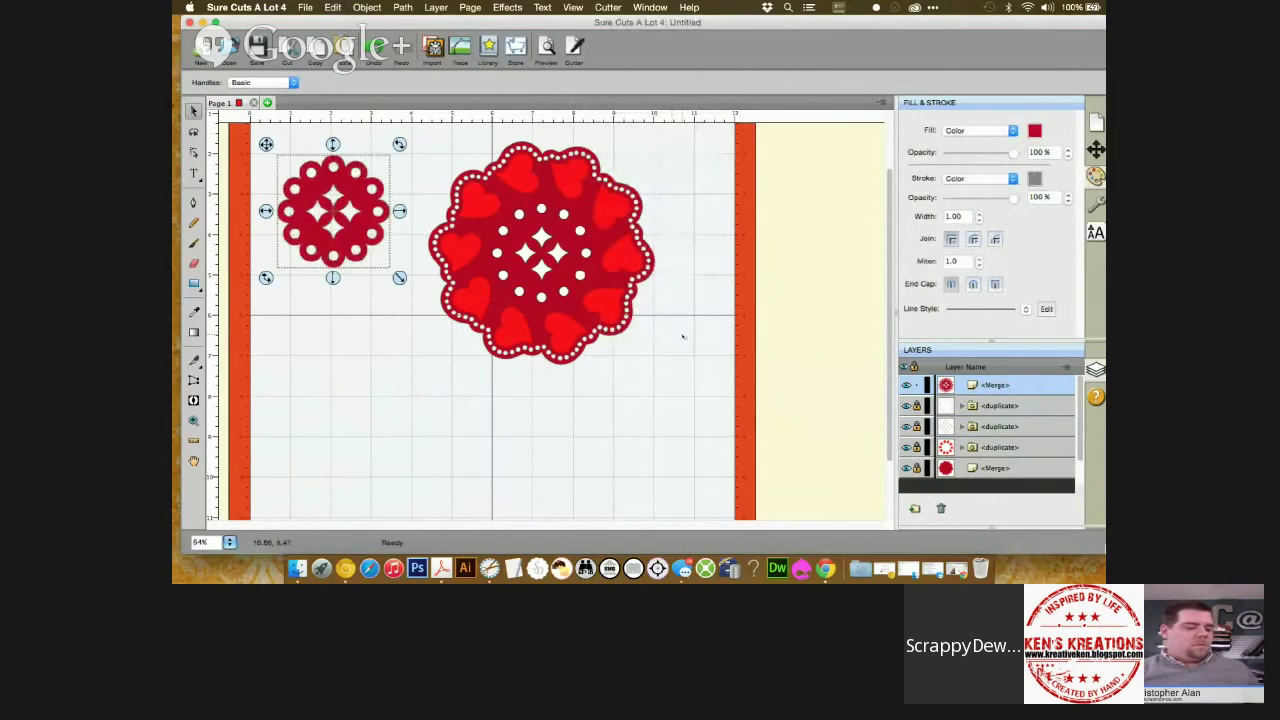
pyautogui.click(684, 336)
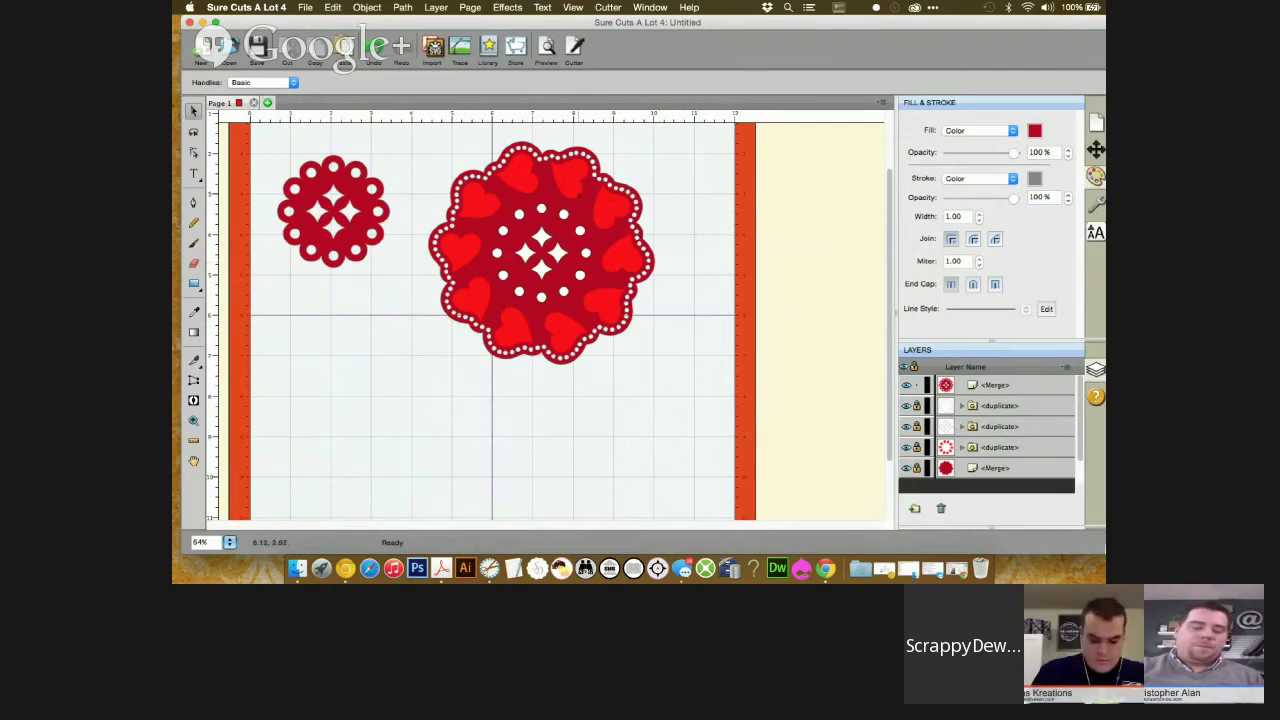
# Reposition the dark red centre piece and add a Shadow (Rounded) layer of 0.10 in with Blackout Shadow to it
pyautogui.moveTo(392, 258); pyautogui.dragTo(367, 262)
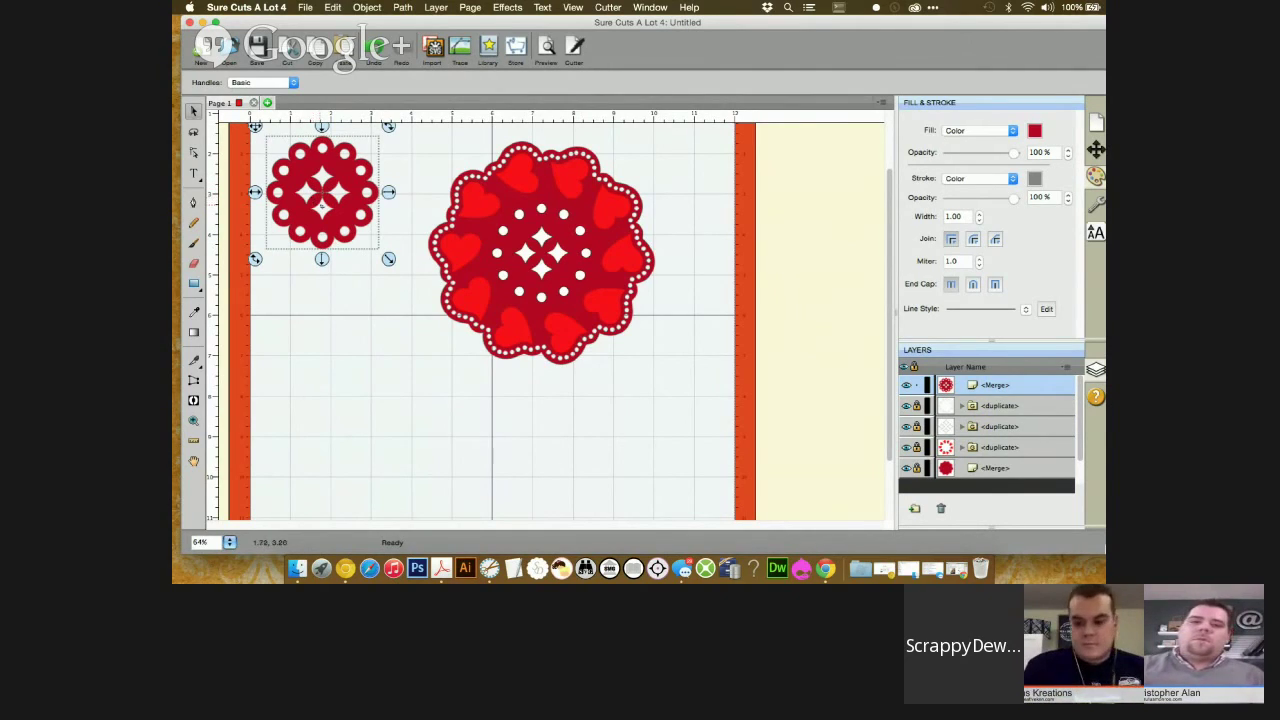
pyautogui.moveTo(344, 203); pyautogui.dragTo(368, 227)
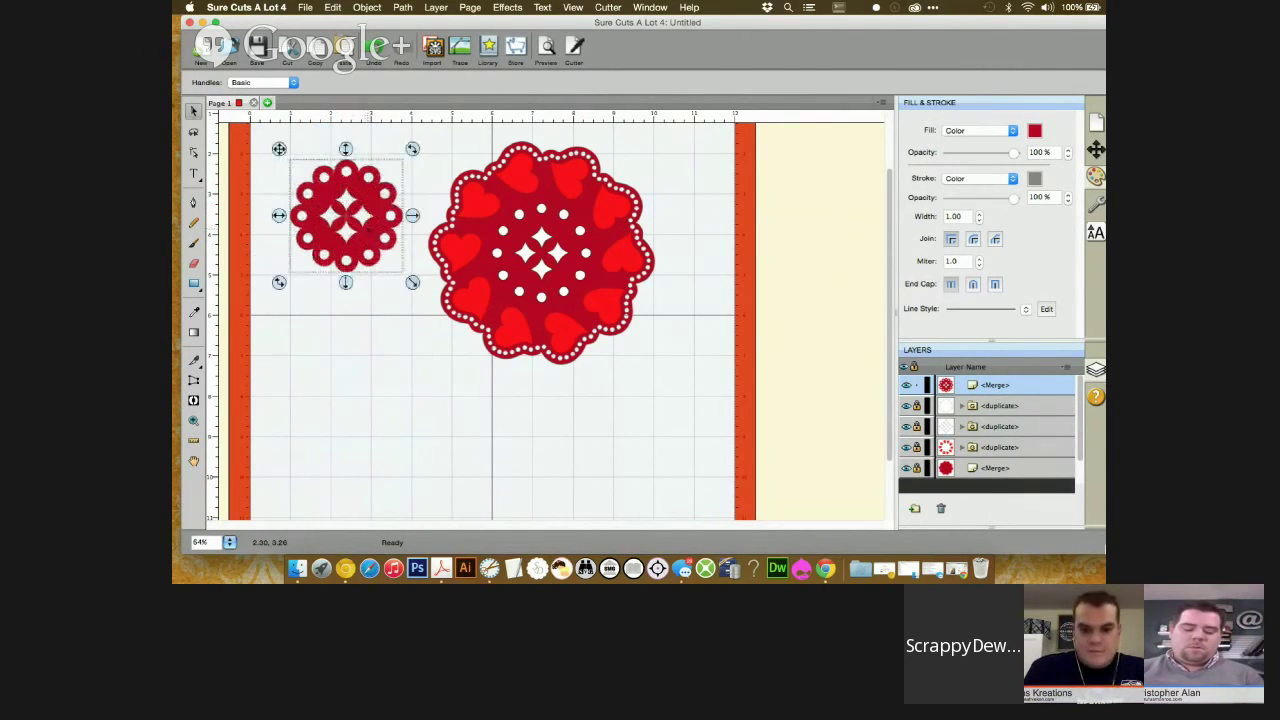
pyautogui.rightClick(367, 227)
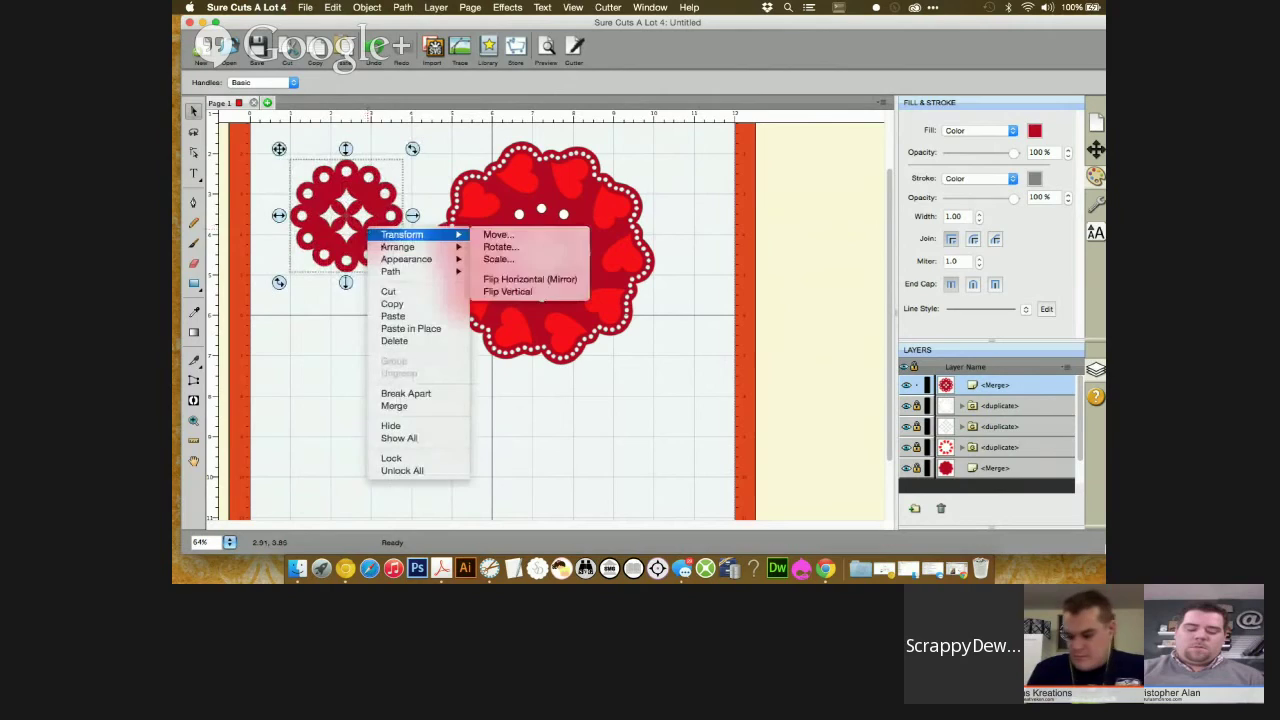
pyautogui.moveTo(410, 259)
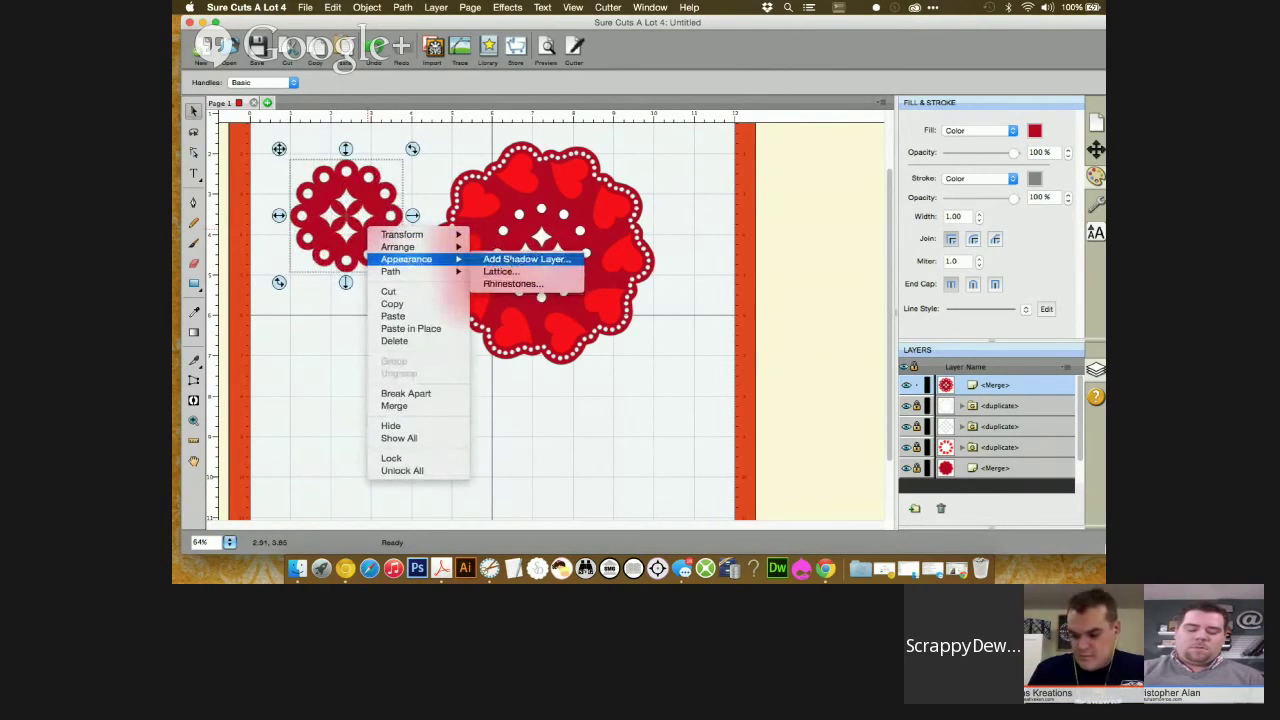
pyautogui.click(511, 259)
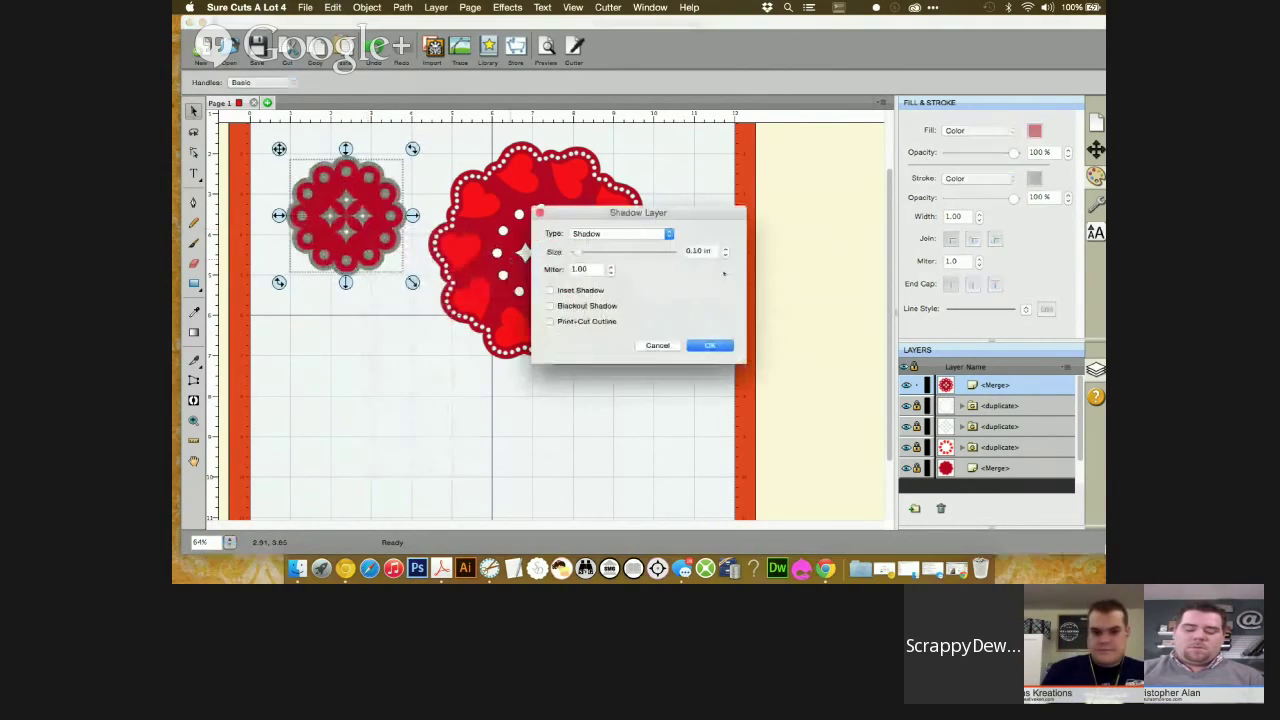
pyautogui.click(640, 234)
pyautogui.click(620, 244)
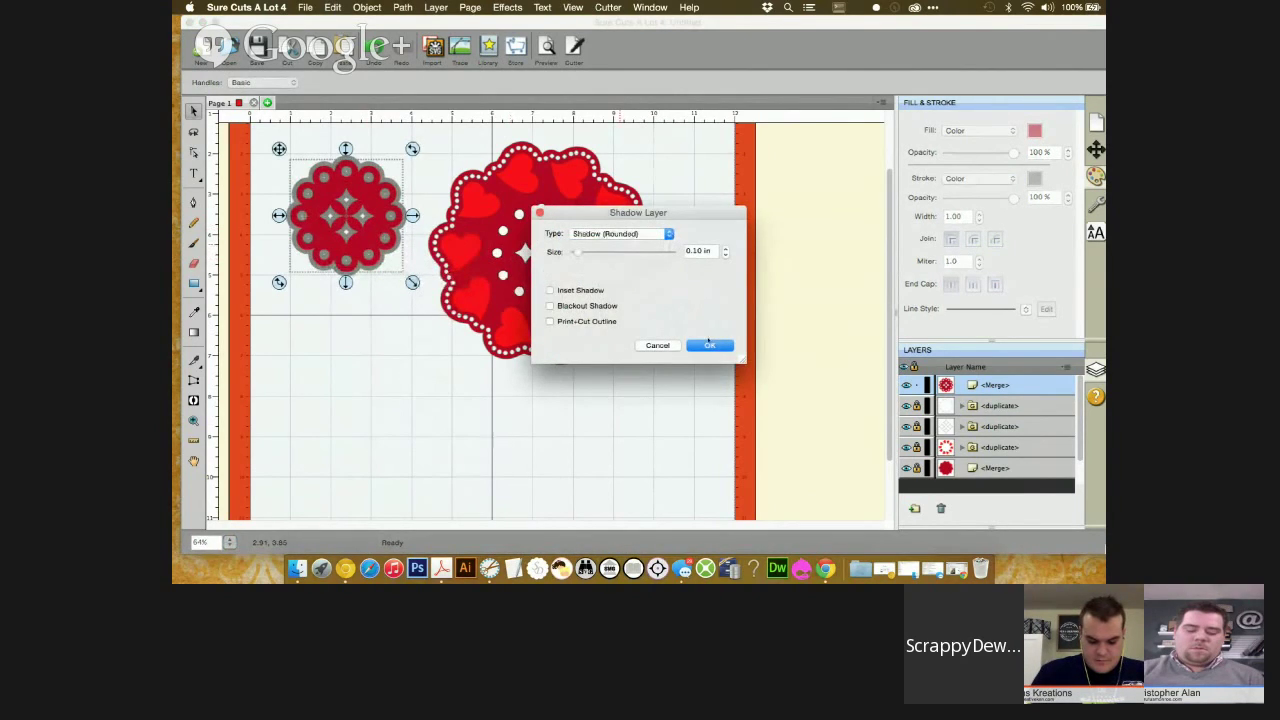
pyautogui.click(550, 306)
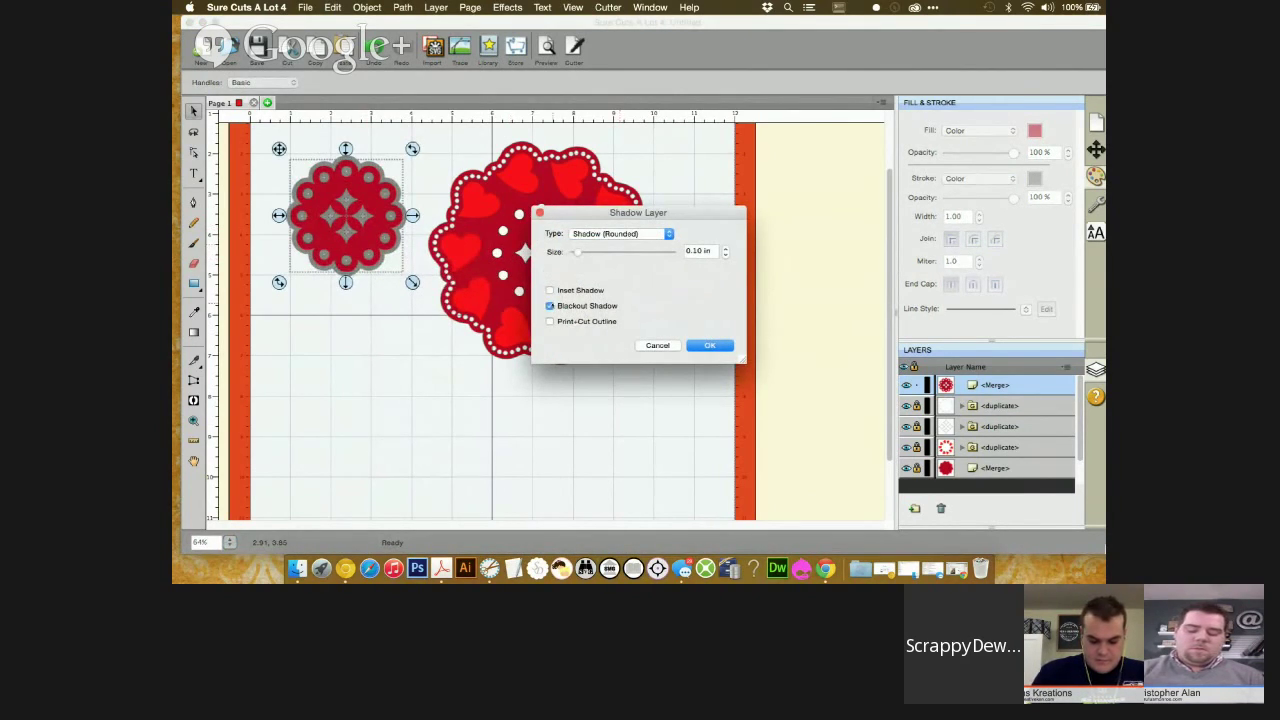
pyautogui.click(709, 345)
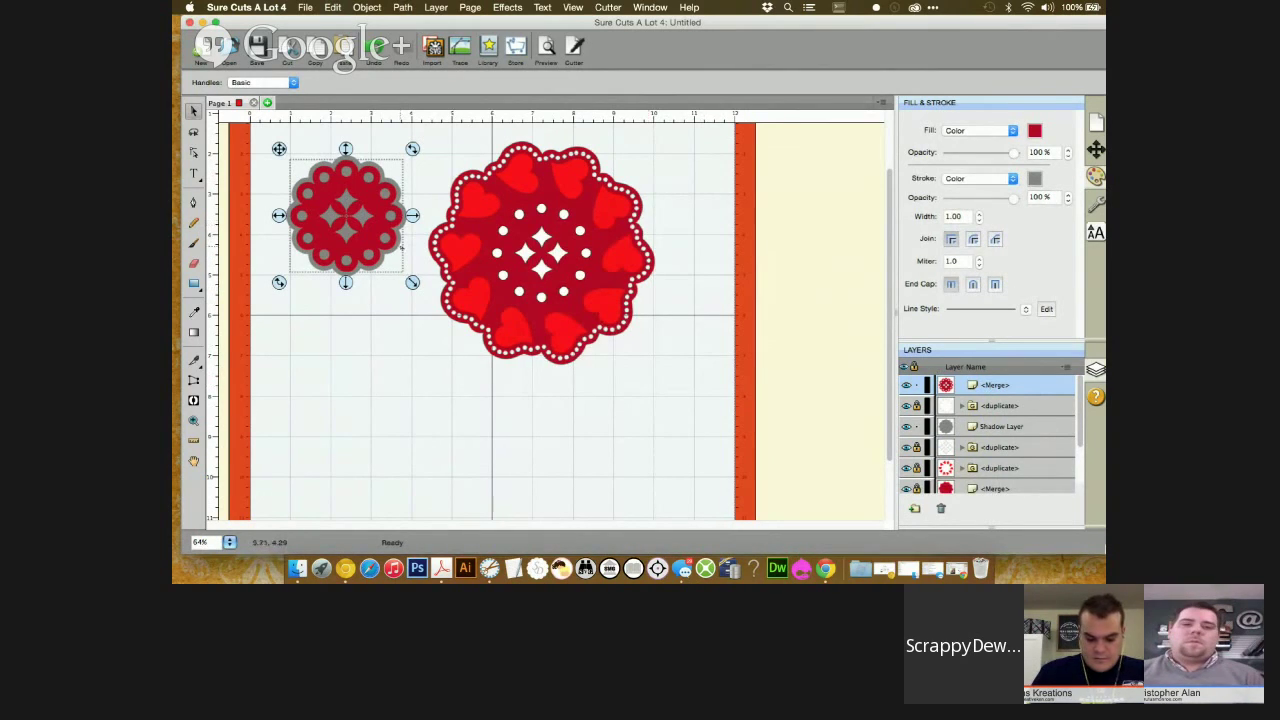
# Fill the centre piece's new shadow layer with the white Snow colour and deselect it
pyautogui.click(398, 247)
pyautogui.click(398, 247)
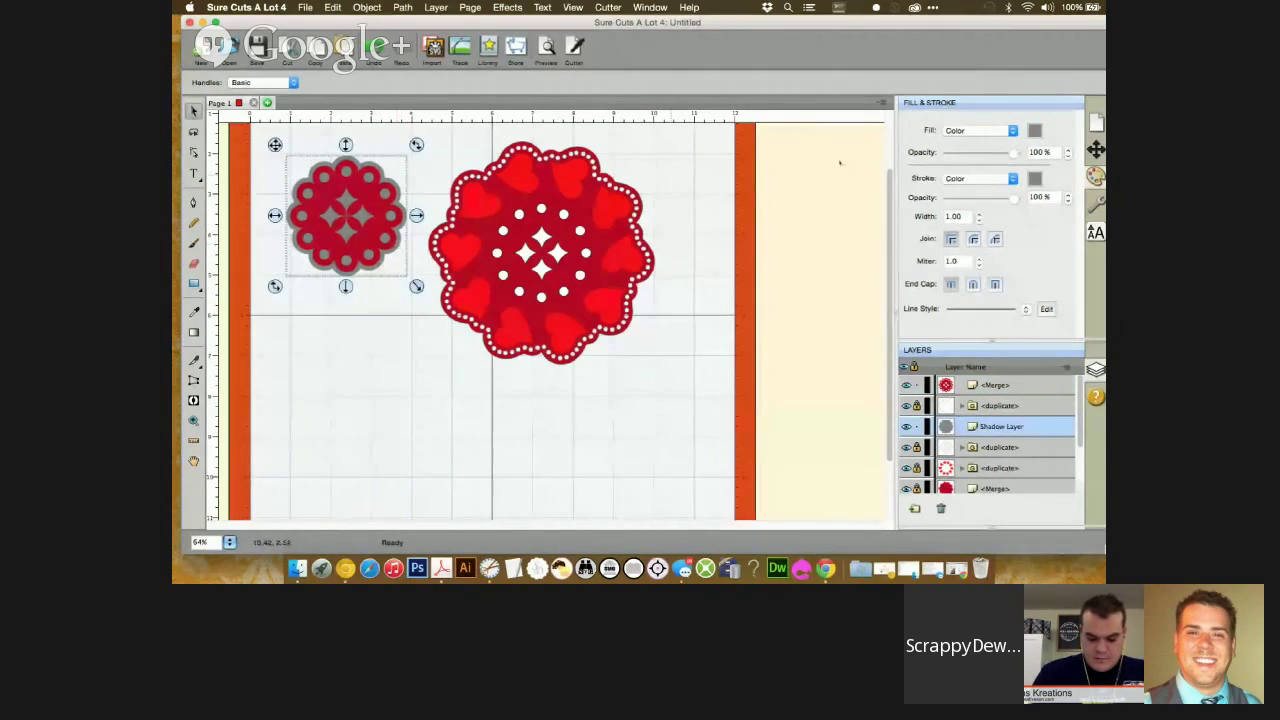
pyautogui.click(1034, 130)
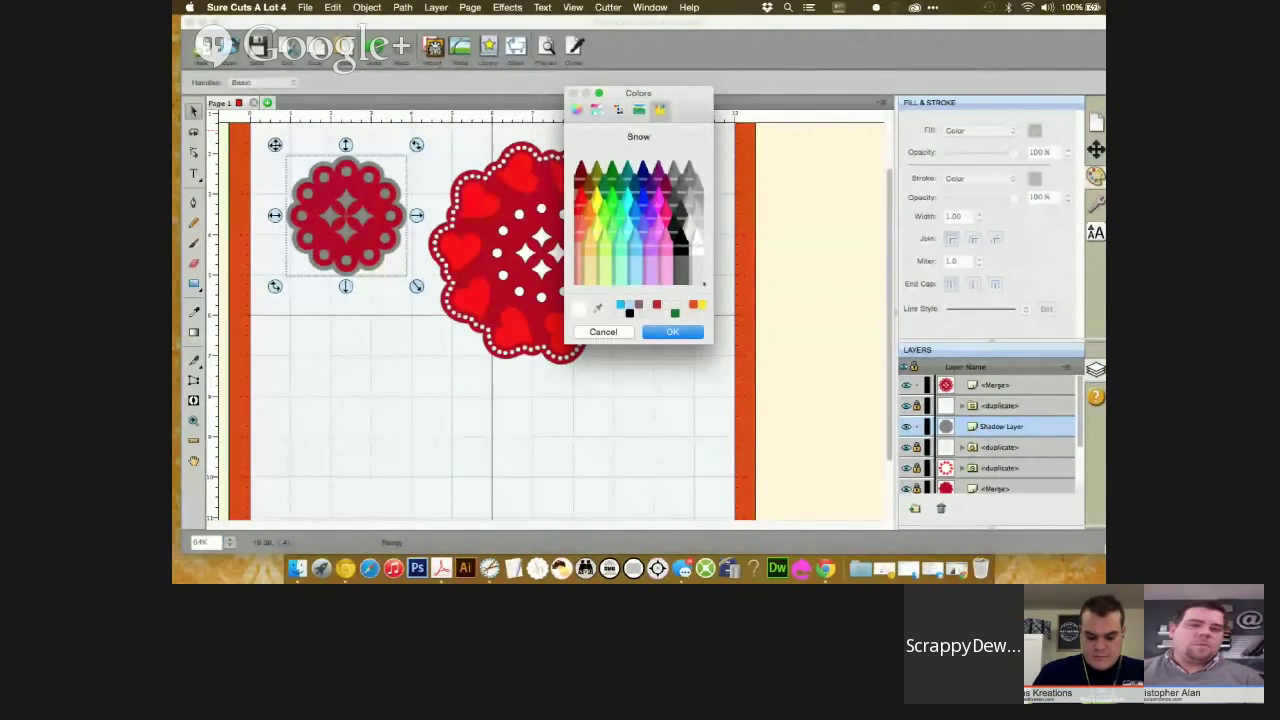
pyautogui.click(686, 333)
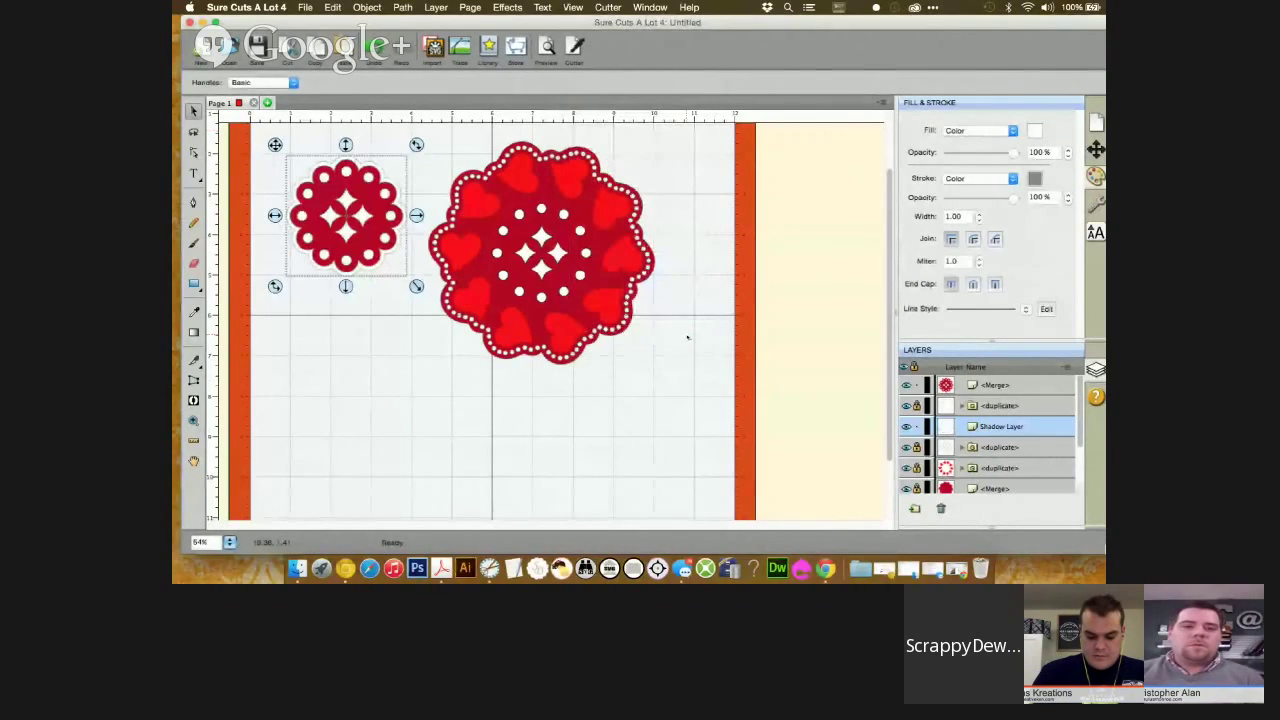
pyautogui.click(728, 343)
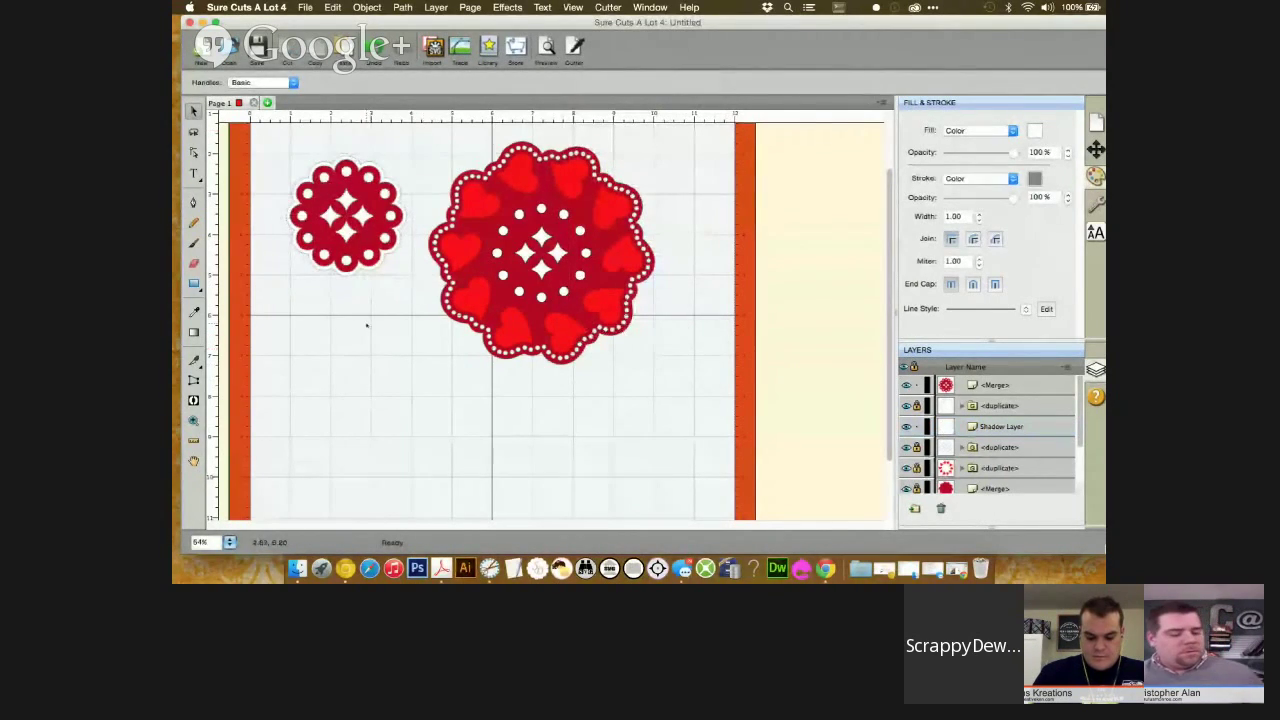